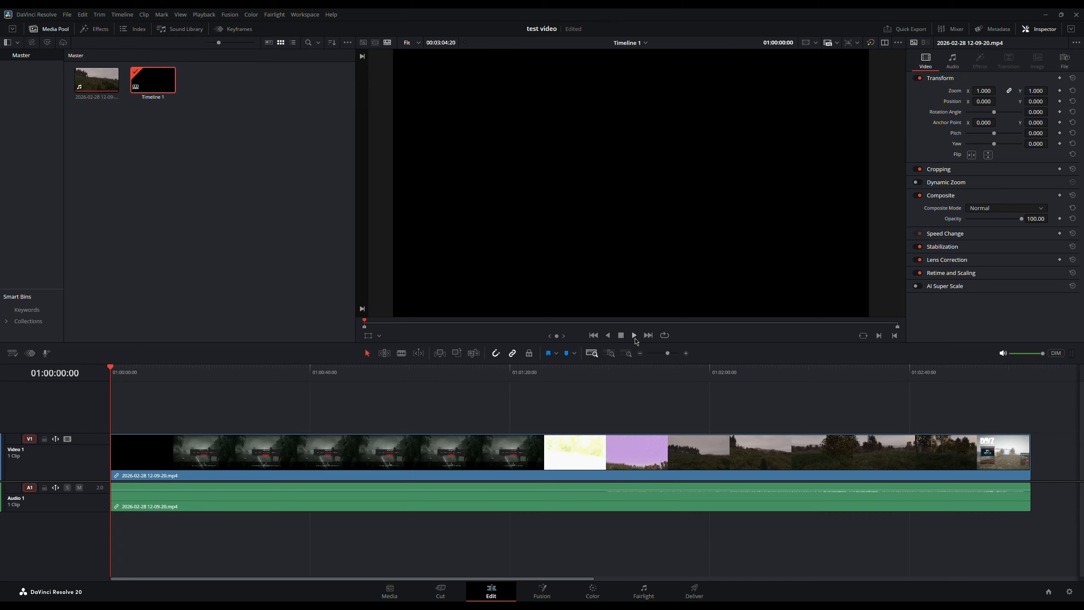
- Play the clip from the start and locate the first frame of the DayZ loading screen at 01:00:12:12
left_click(634, 336)
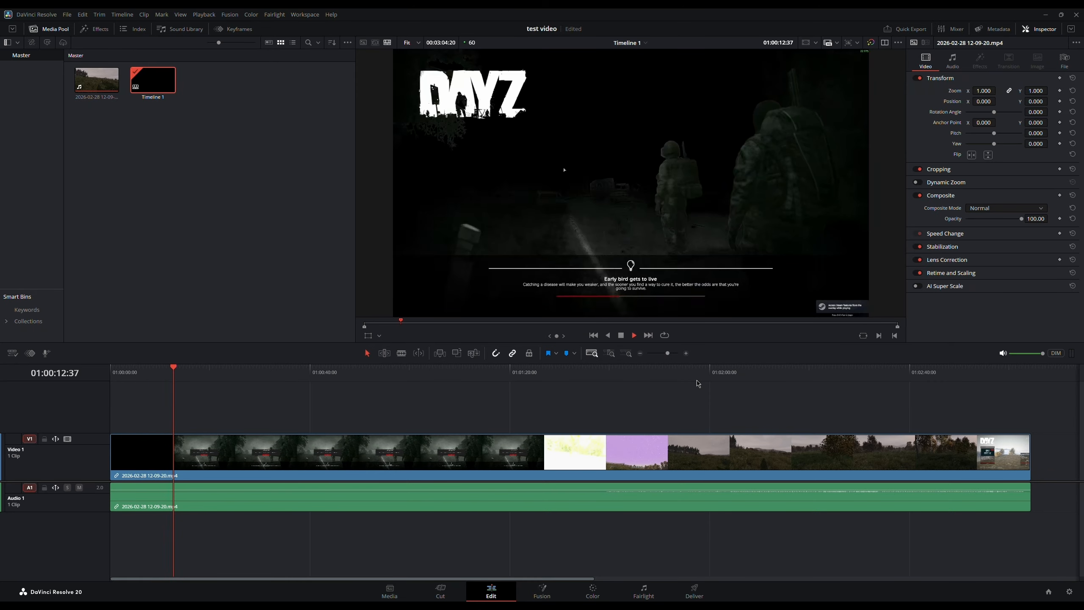
key("space")
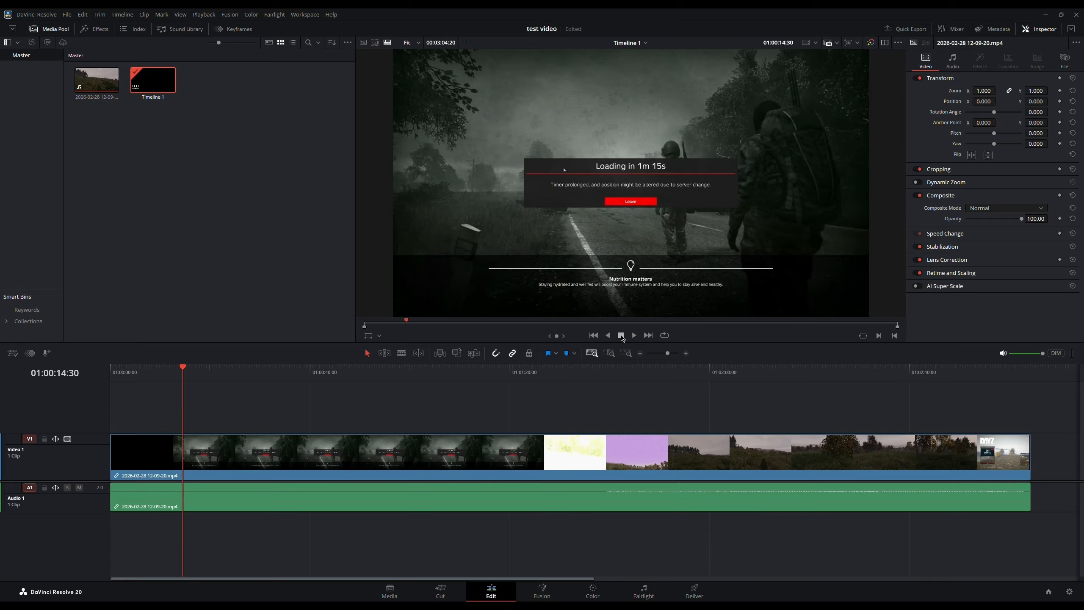
mouse_move(176, 378)
left_mouse_down()
mouse_move(293, 382)
mouse_move(172, 383)
left_mouse_up()
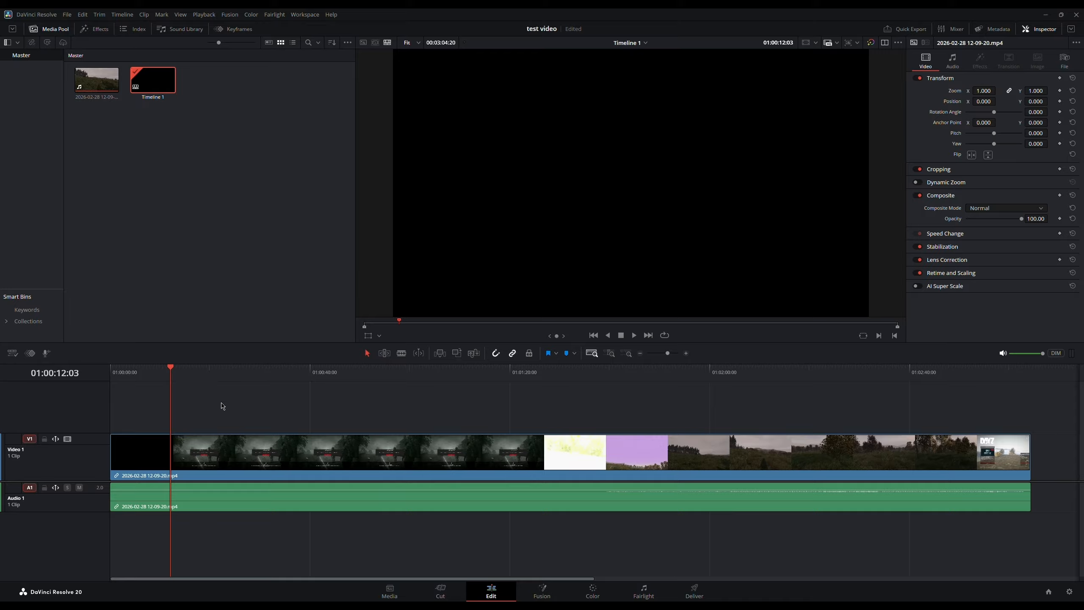
key("Right")
key("Right")
key("Right")
key("Right")
key("Right")
key("Right")
key("Right")
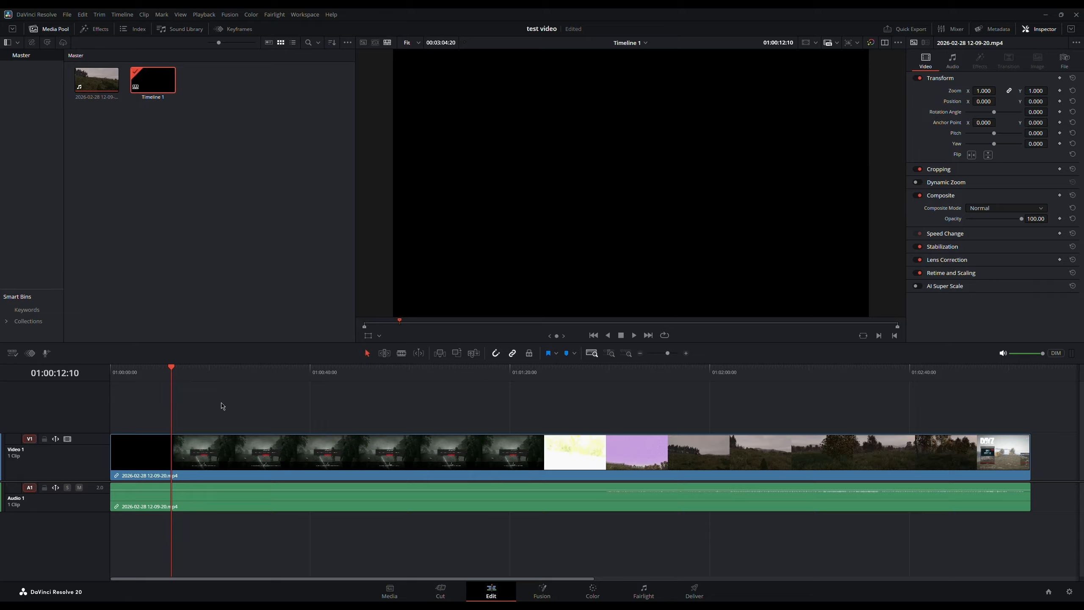
key("Left")
key("Right")
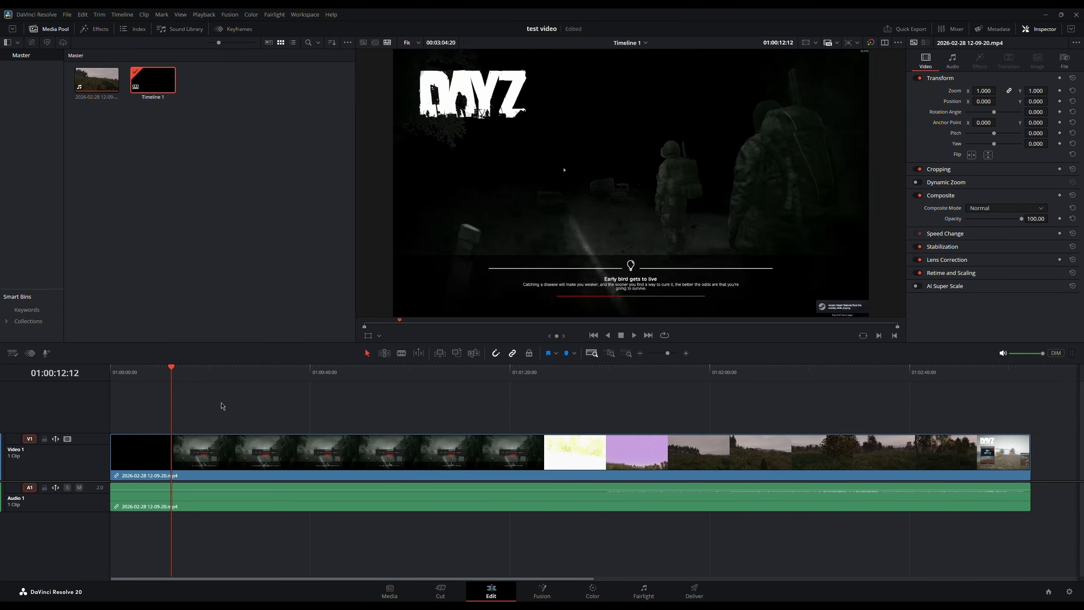
key("Left")
key("Right")
key("Left")
key("Right")
- Compare the detail, custom and full-extent timeline zoom modes, playing a short stretch and zooming in and out
left_click(612, 357)
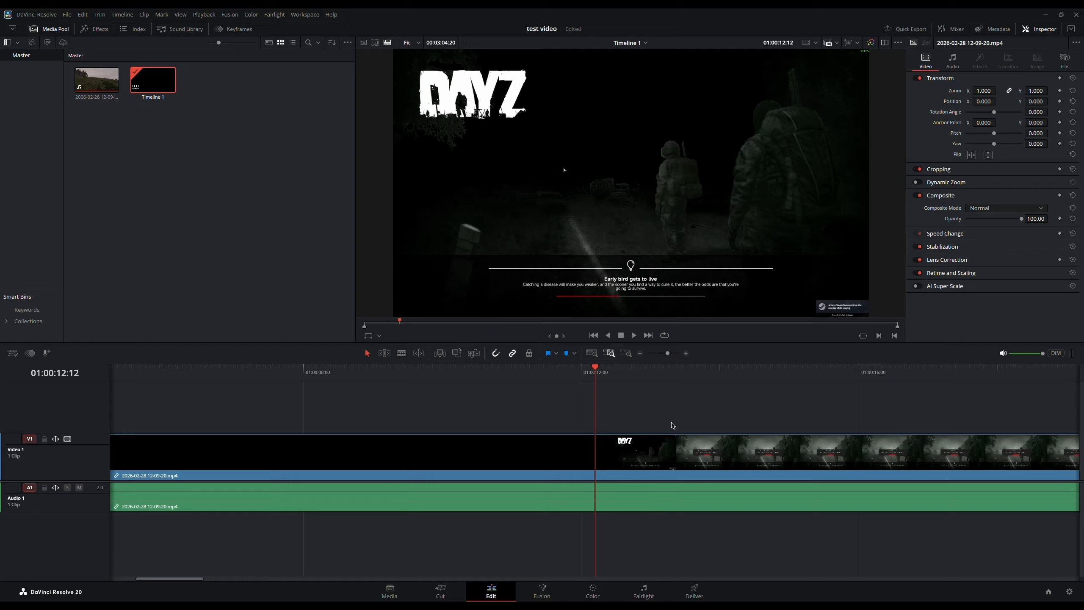
left_click(634, 337)
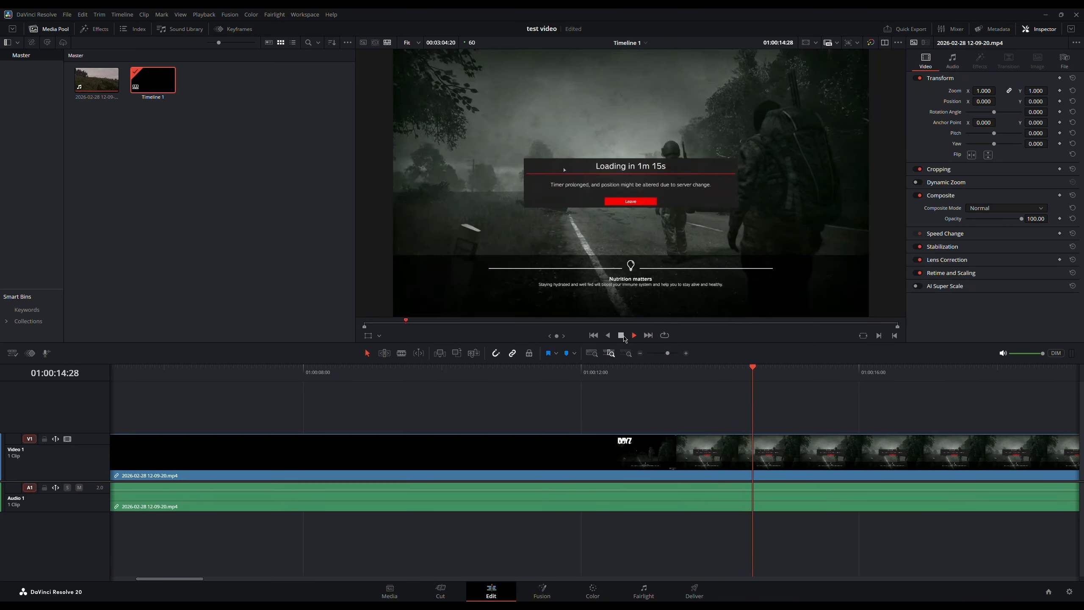
key("space")
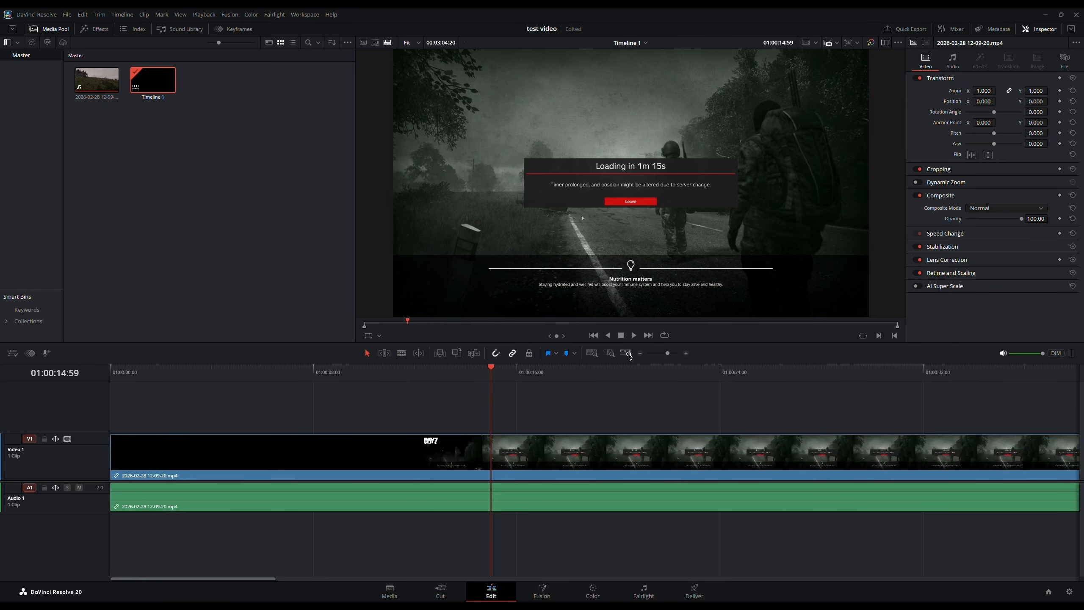
left_click(642, 356)
left_click(642, 355)
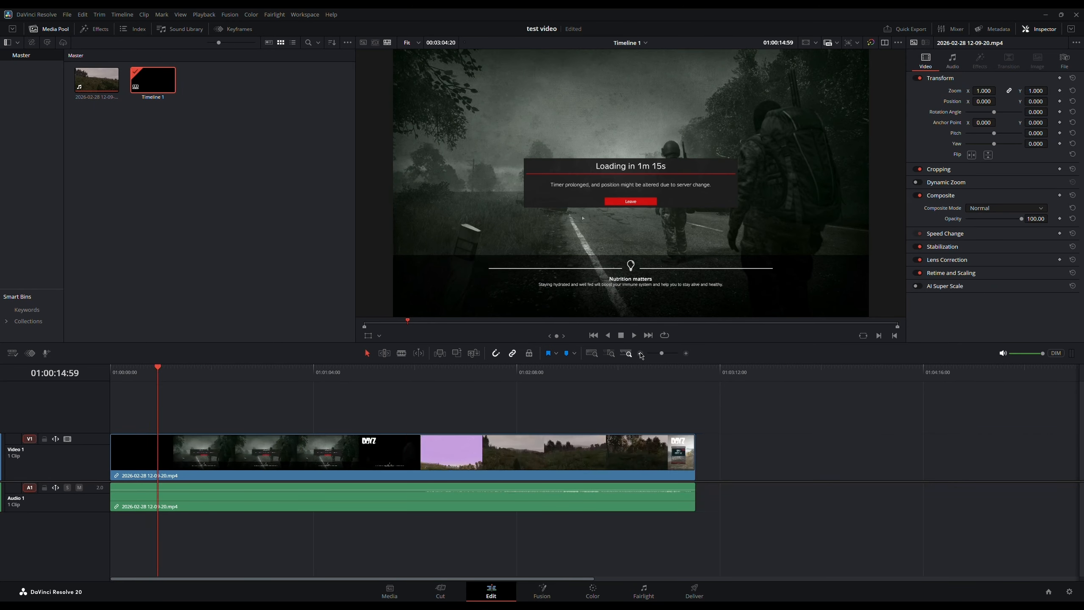
left_click(642, 356)
left_click(686, 354)
left_click(686, 355)
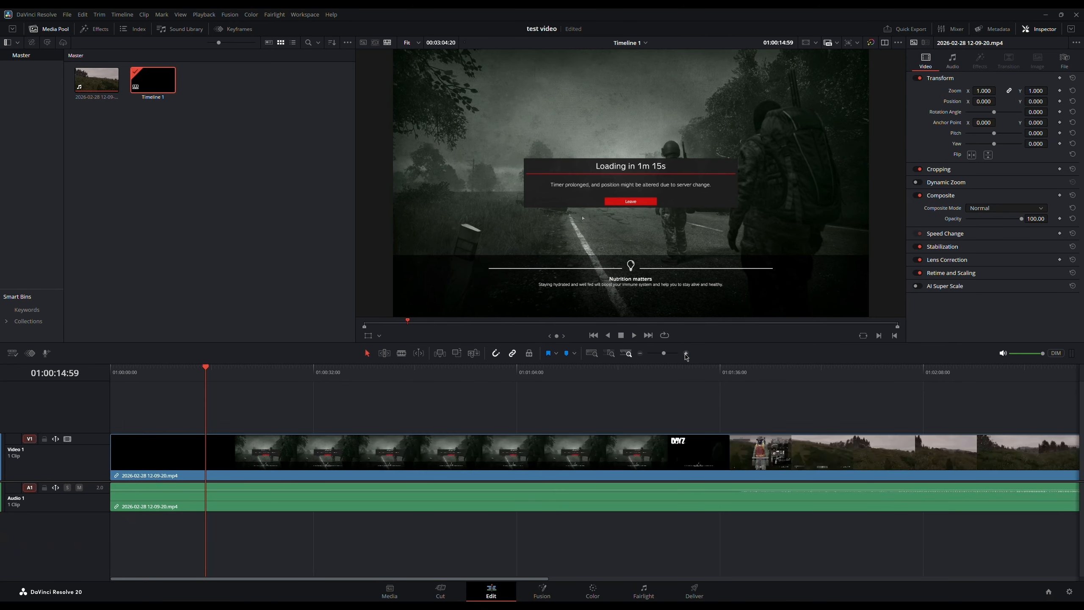
left_click(686, 354)
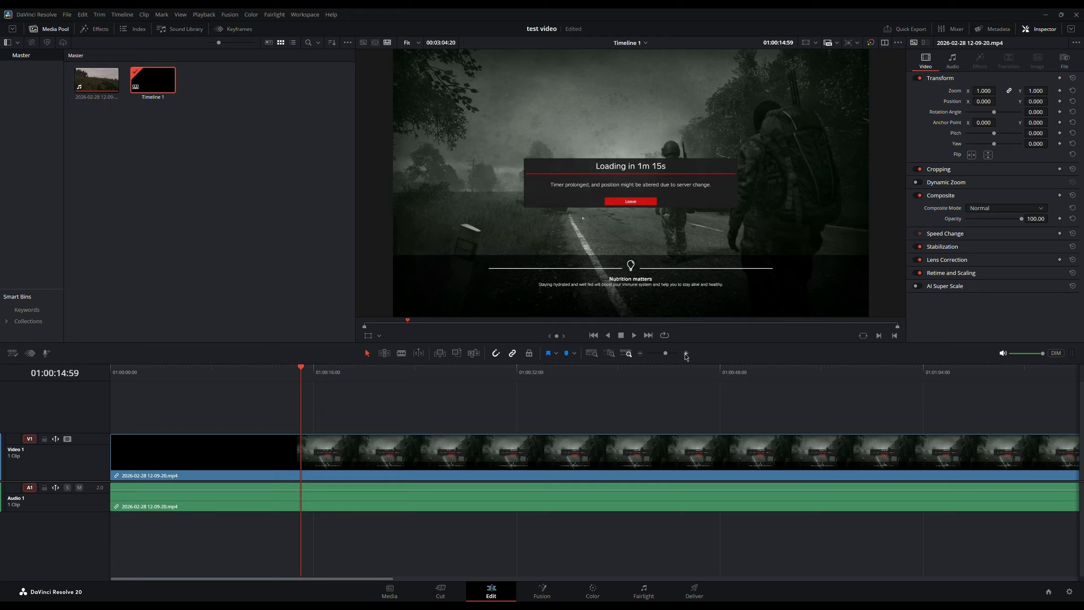
left_click(594, 354)
left_click(610, 355)
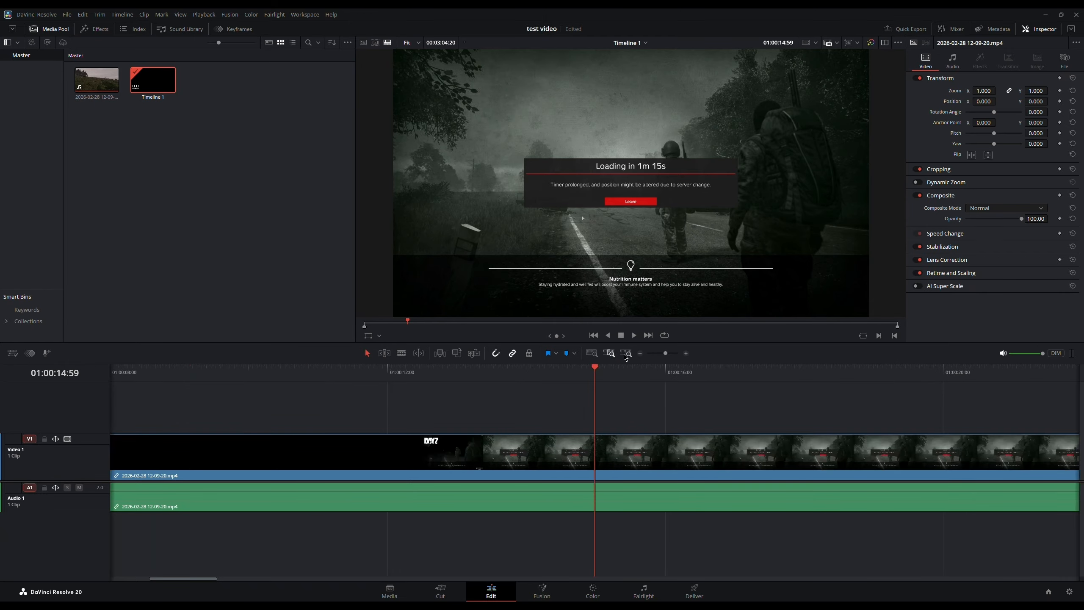
left_click(627, 355)
left_click(593, 355)
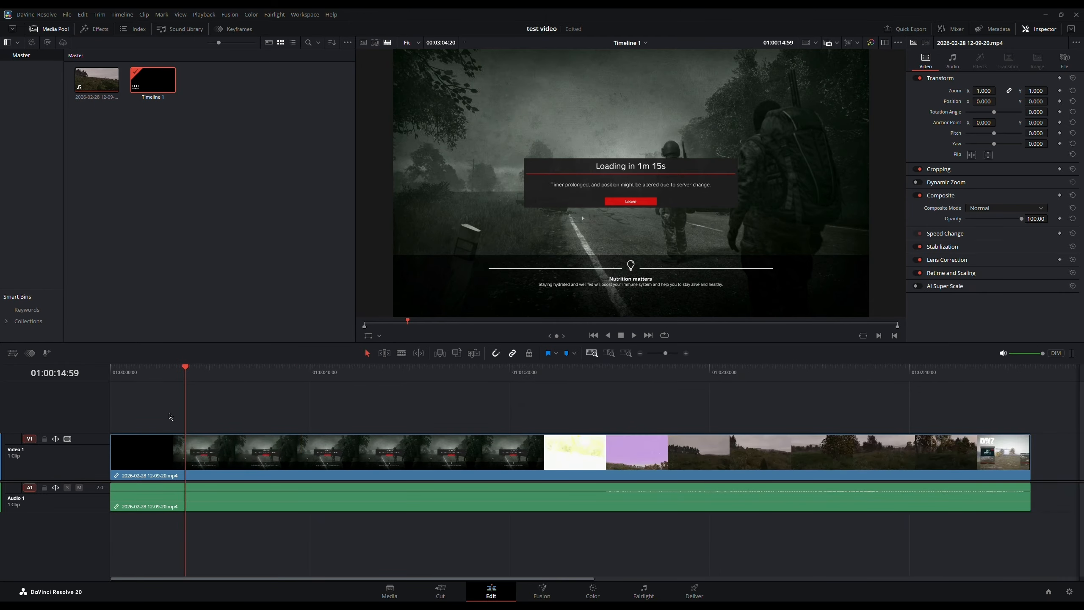
- Split the clip with the Blade tool at 01:00:12:12, where the black opening ends
left_click(183, 369)
left_click_drag(183, 369, 173, 376)
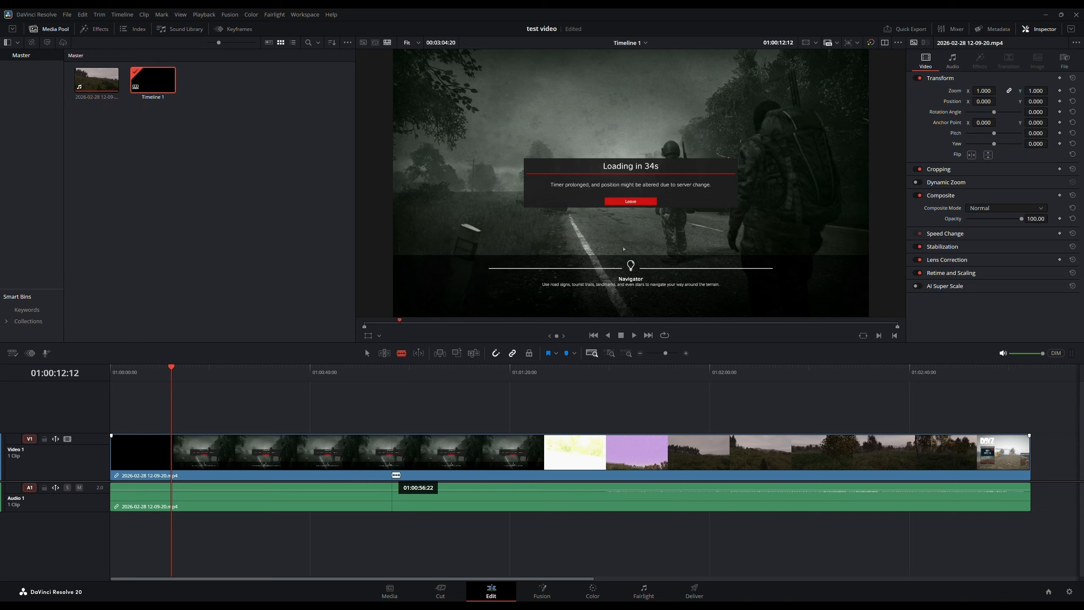
key("a")
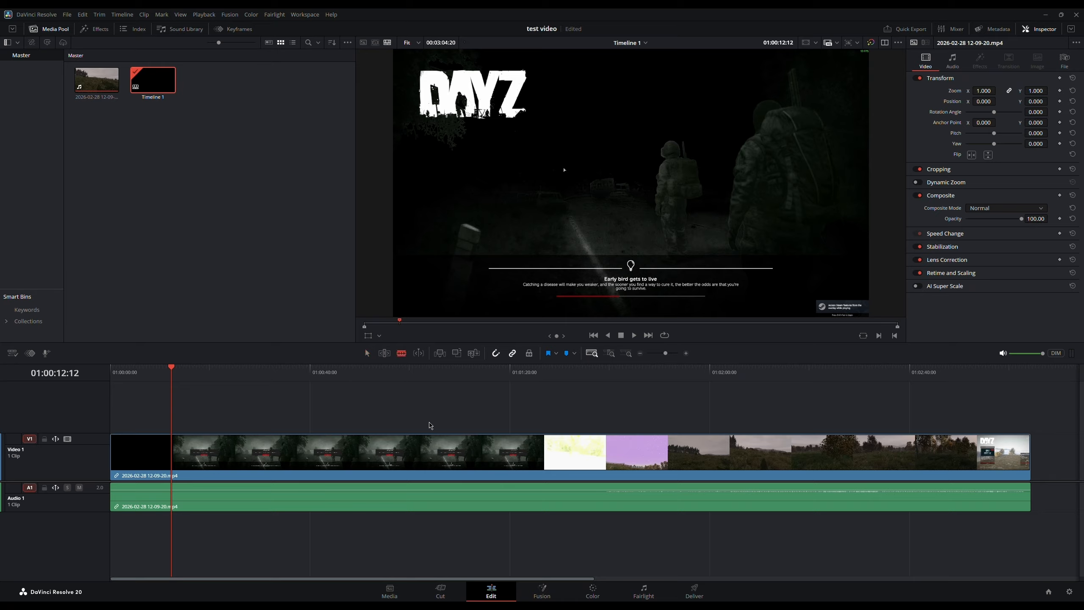
key("b")
left_click(173, 460)
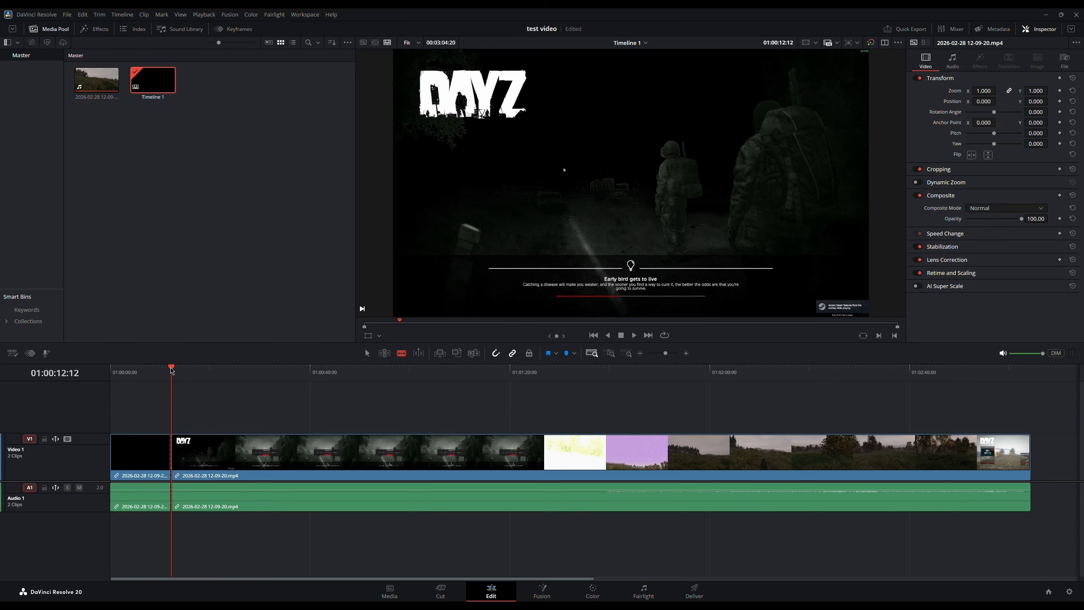
- Jump the playhead between the timeline's start, cut and end, and park it at 01:00:25:36
left_click_drag(171, 369, 265, 372)
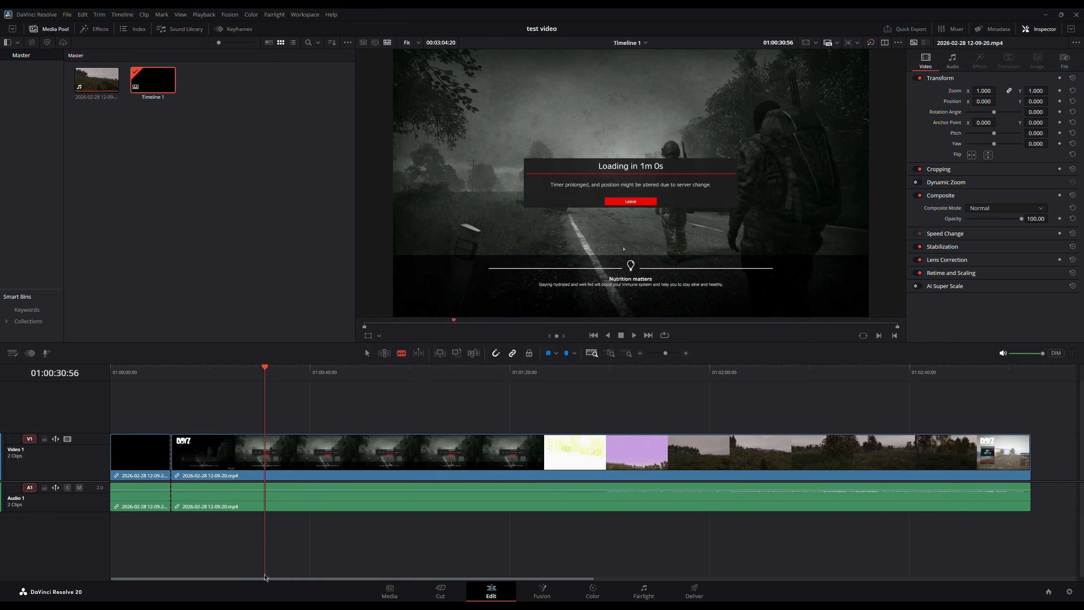
left_click(648, 335)
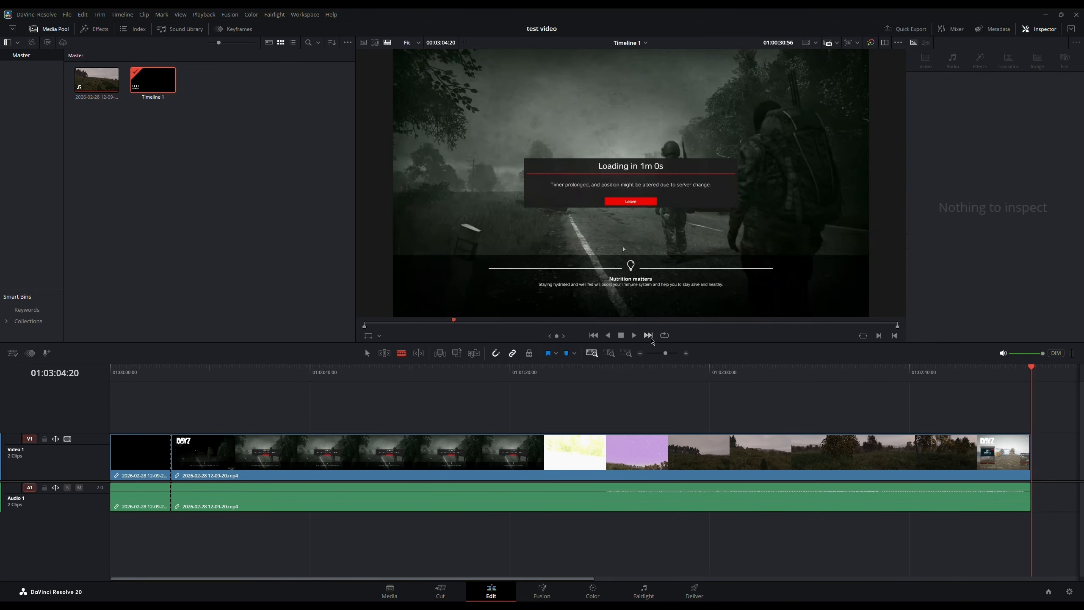
left_click(593, 336)
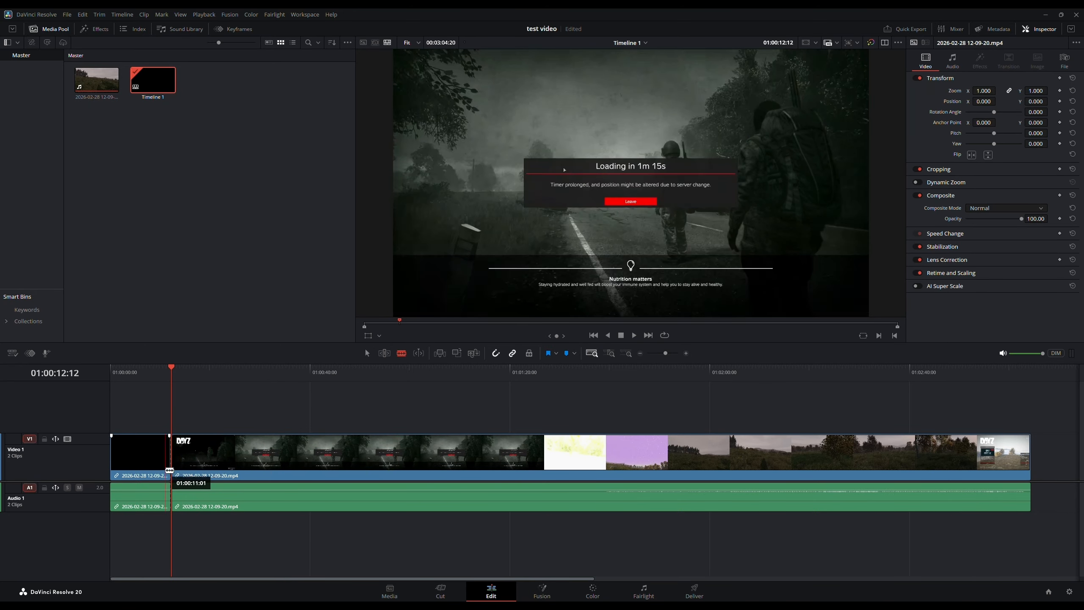
left_click(594, 336)
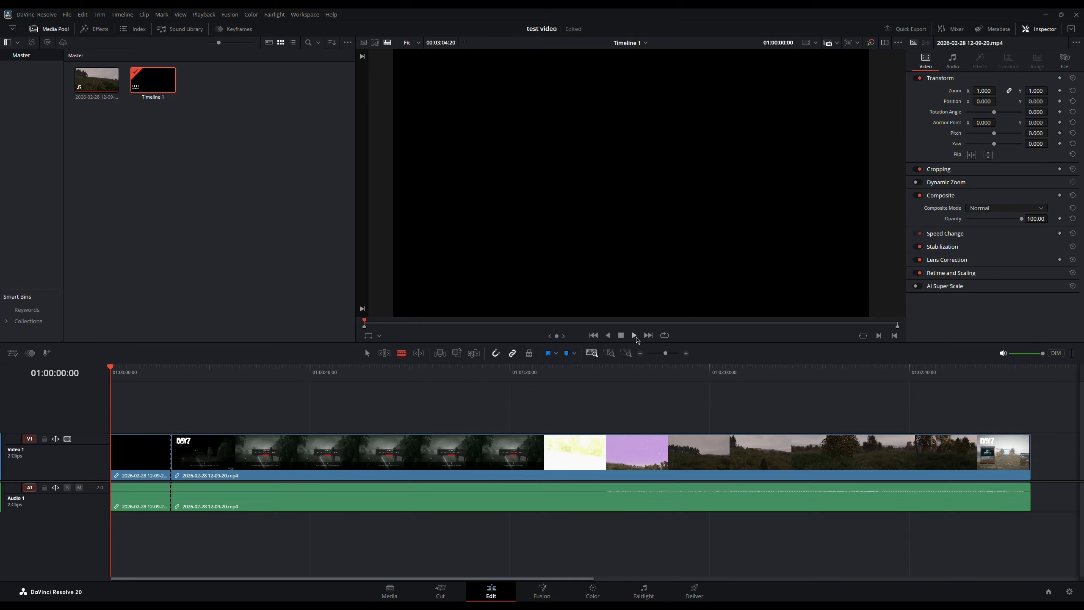
left_click(652, 336)
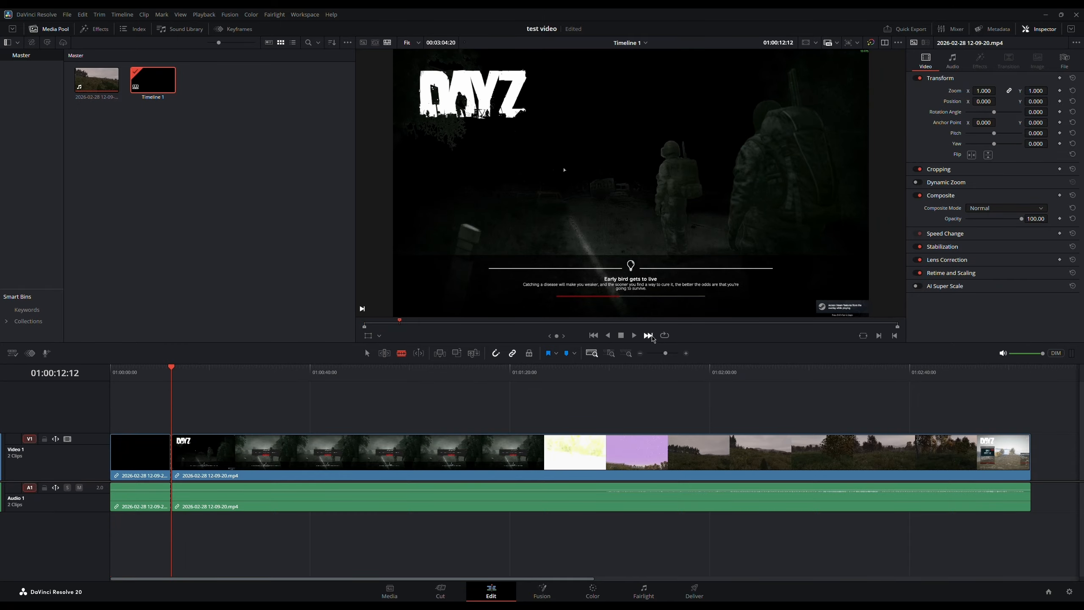
left_click(652, 337)
left_click(596, 338)
left_click_drag(171, 369, 238, 373)
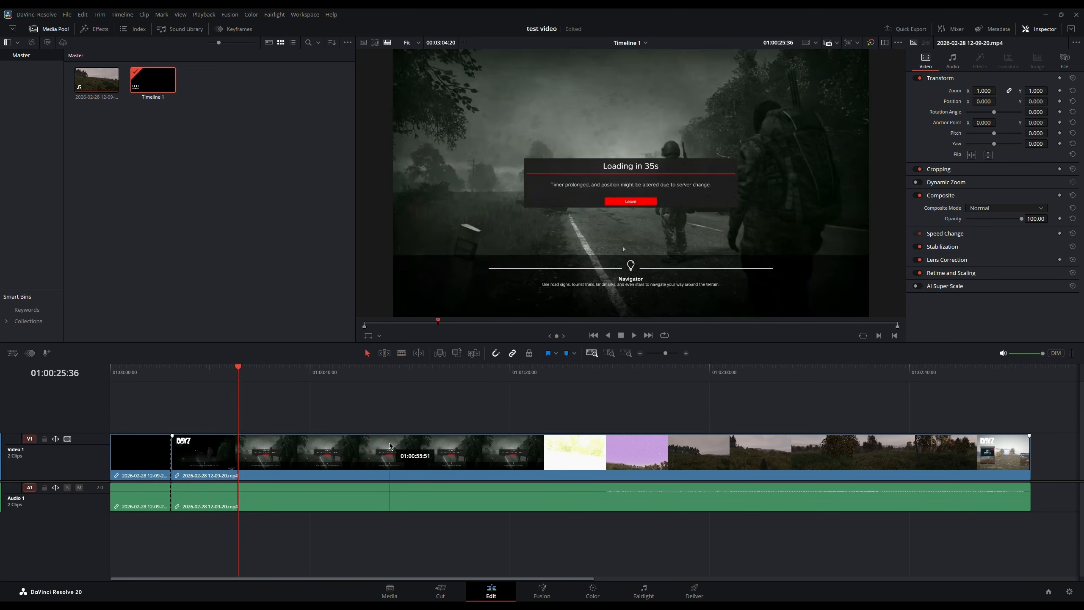
- Turn off linked selection and select the black opening segment's audio separately from its video
key("a")
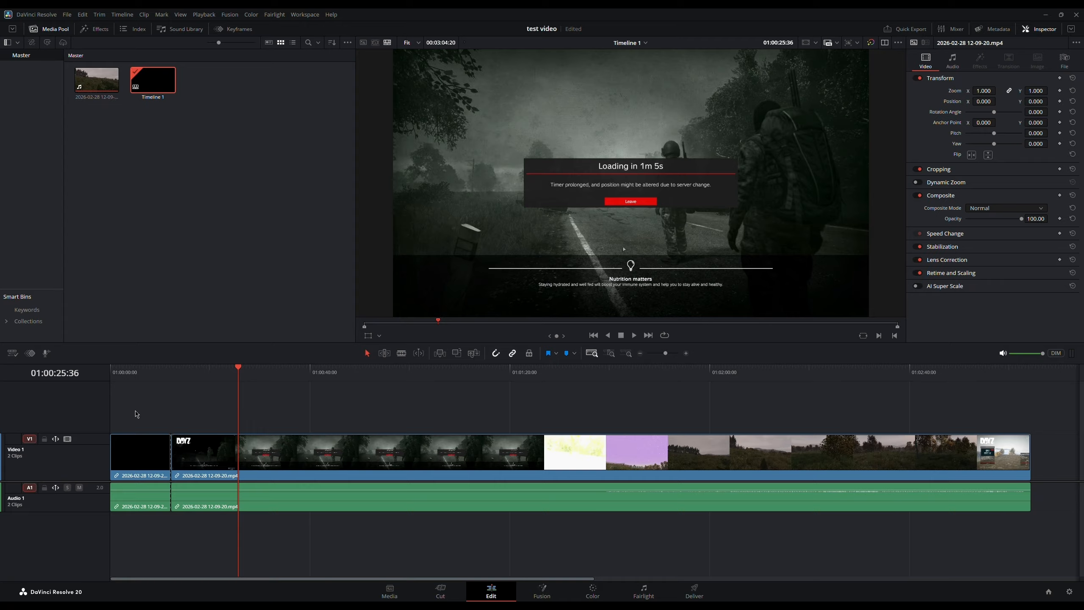
left_click_drag(130, 408, 154, 552)
left_click(148, 503)
left_click(504, 367)
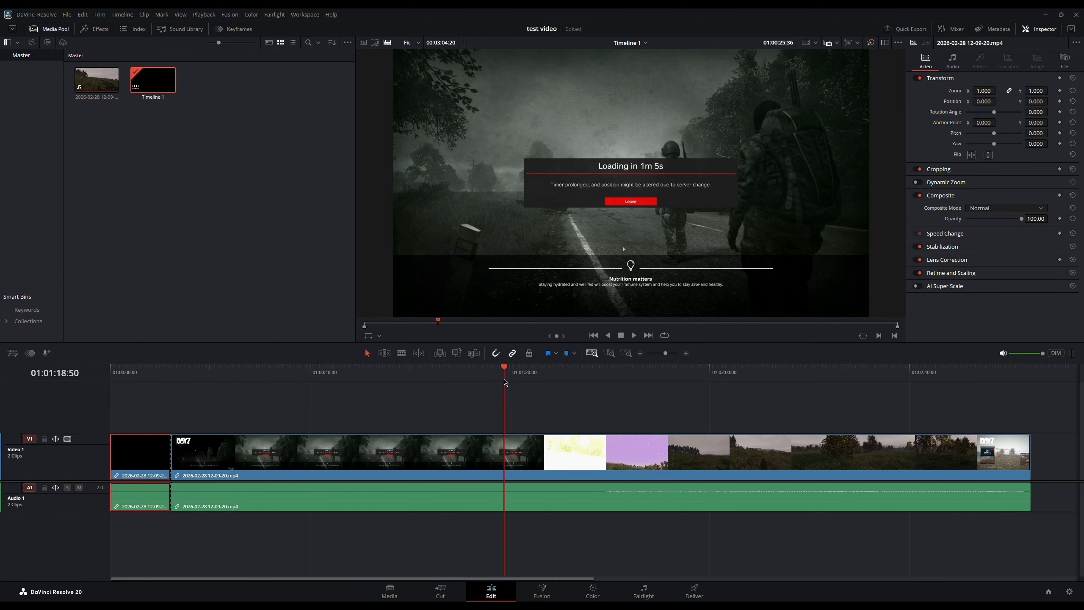
left_click(512, 354)
left_click(164, 506)
left_click(220, 459)
left_click(368, 425)
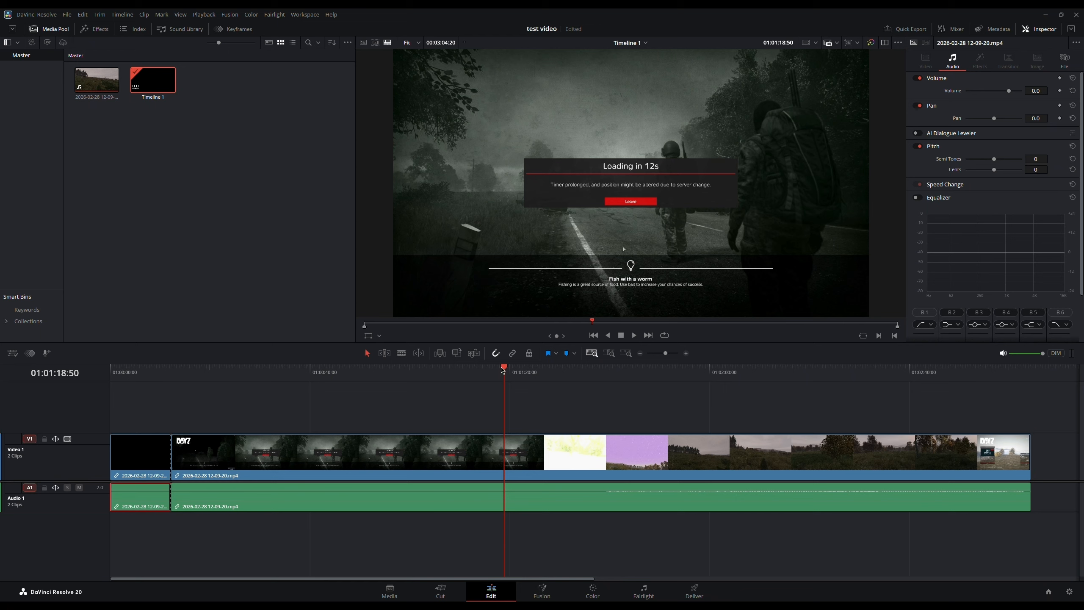
- Try deleting the black opening segment's video and audio without closing the gap, and undo the deletion
left_click(203, 425)
left_click_drag(144, 544, 131, 417)
key("BackSpace")
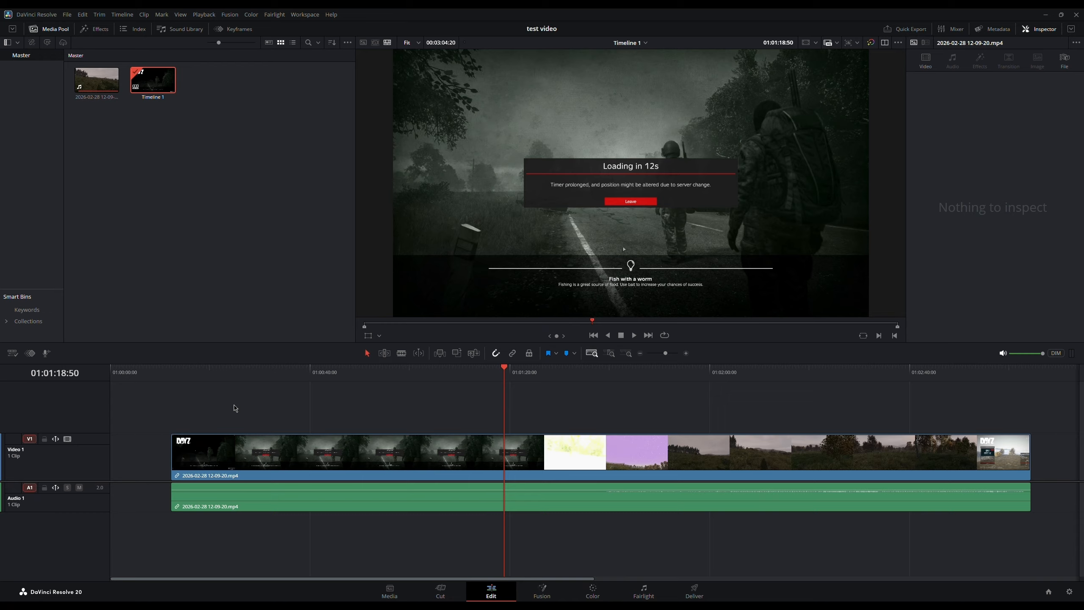
key("ctrl+z")
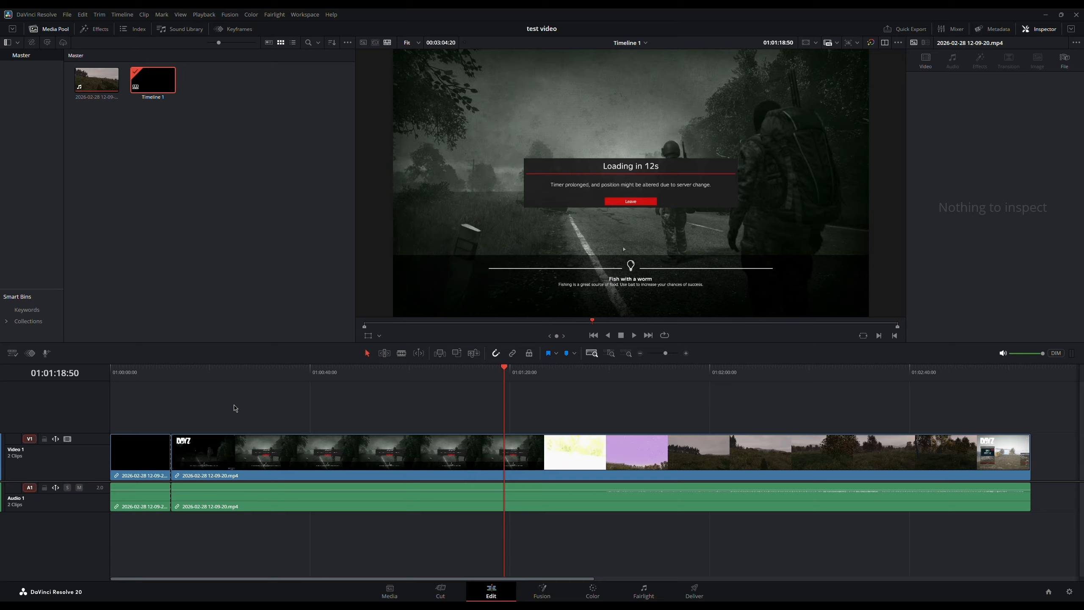
- Ripple-delete the black opening segment's video and audio, and play the timeline from its start
left_click_drag(136, 405, 157, 557)
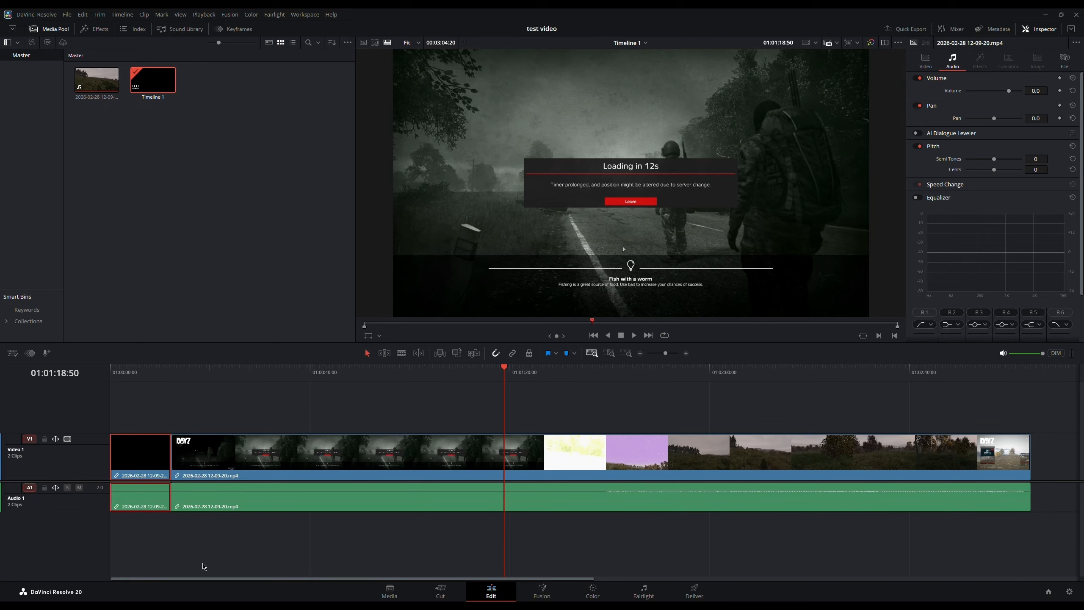
key("Delete")
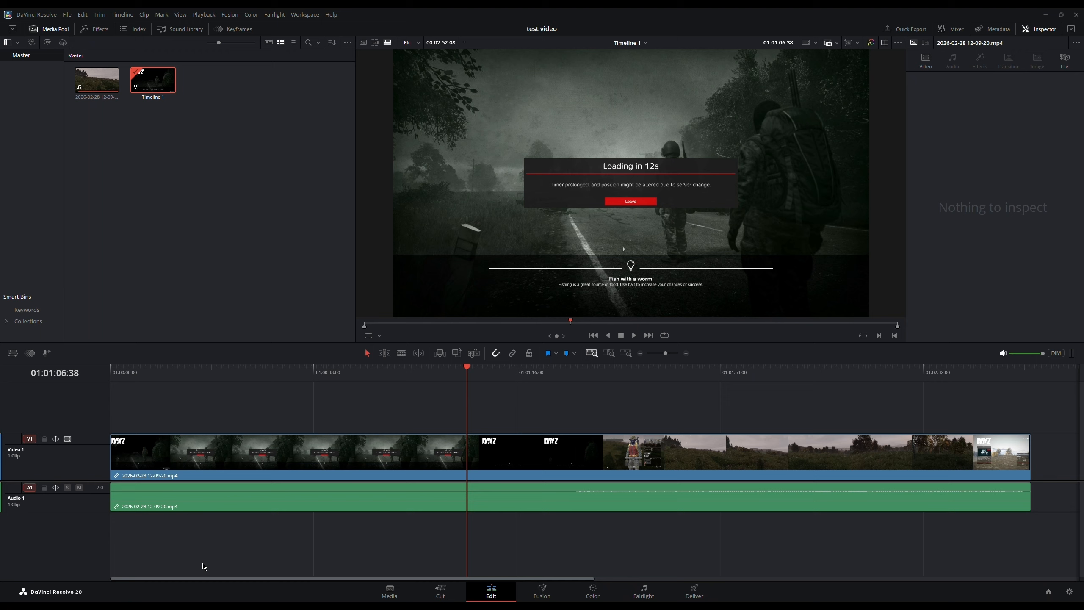
left_click(593, 335)
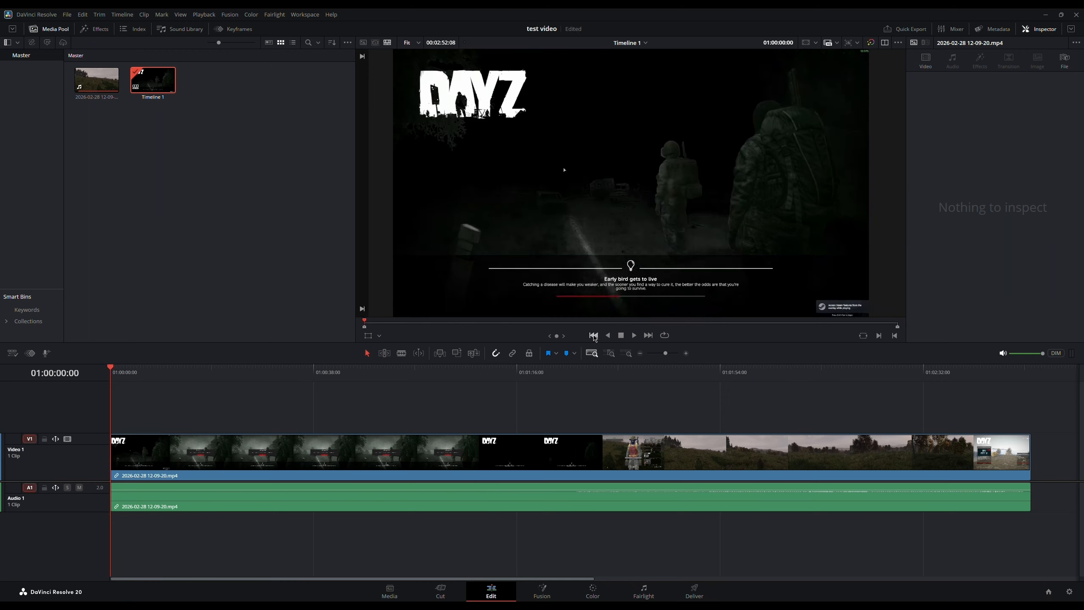
key("space")
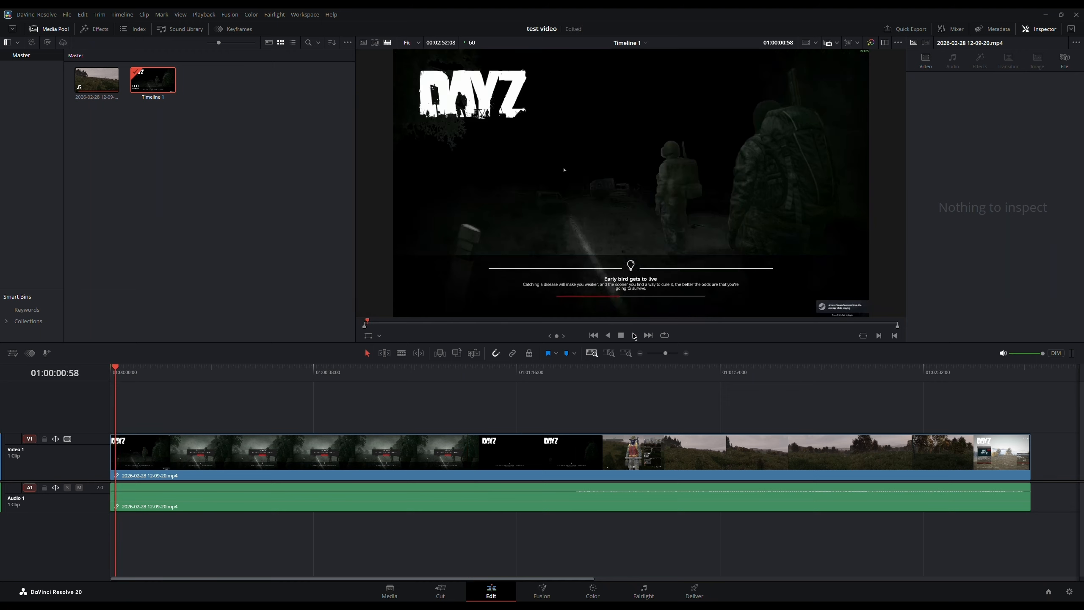
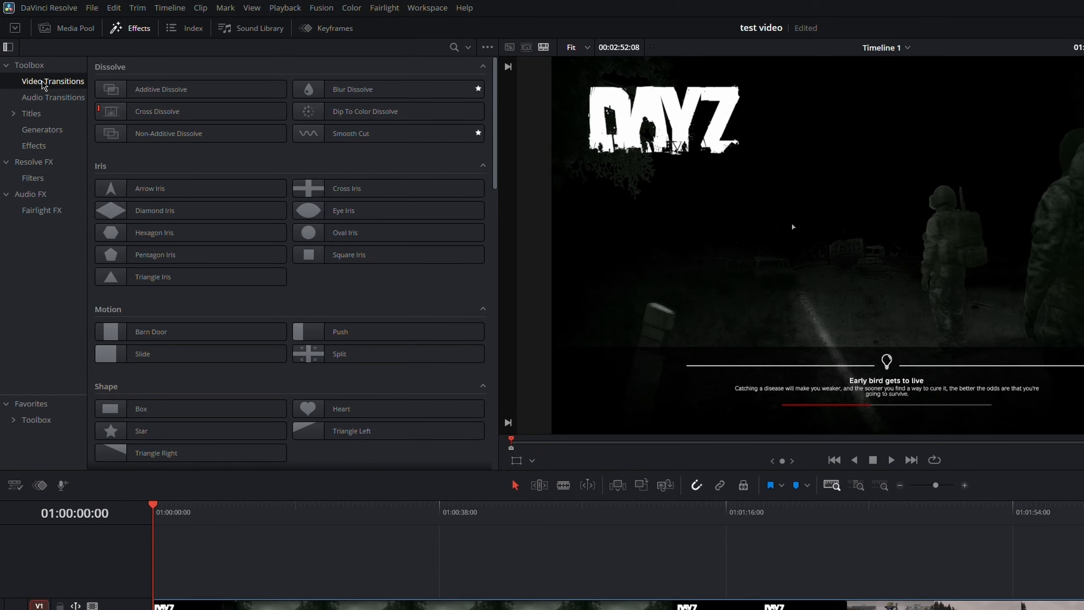
- Look through the audio transitions and titles in the effects library, and return to the video transitions
left_click(52, 97)
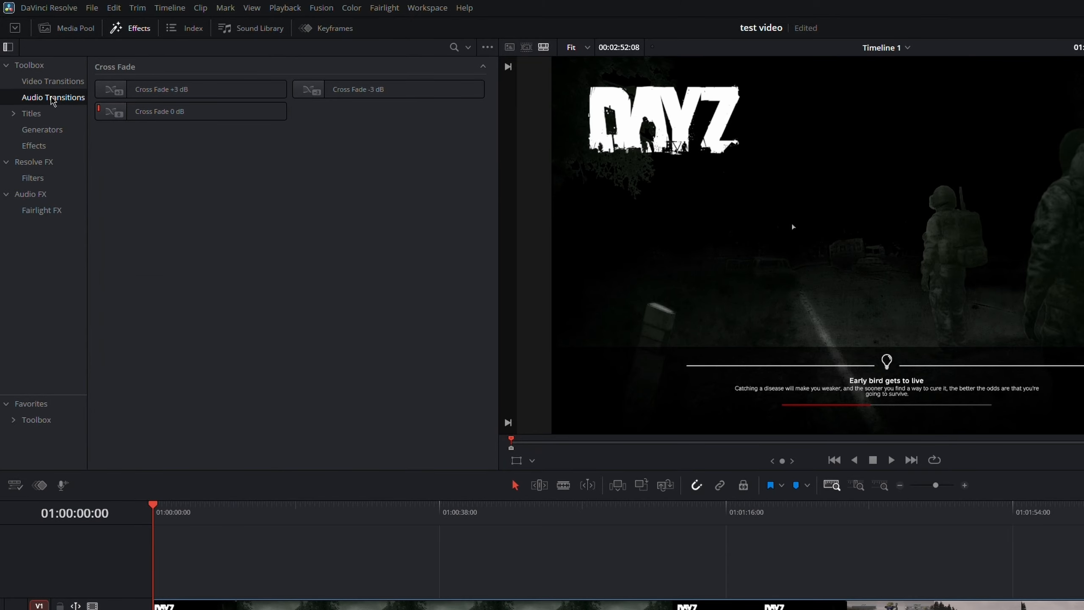
left_click(42, 118)
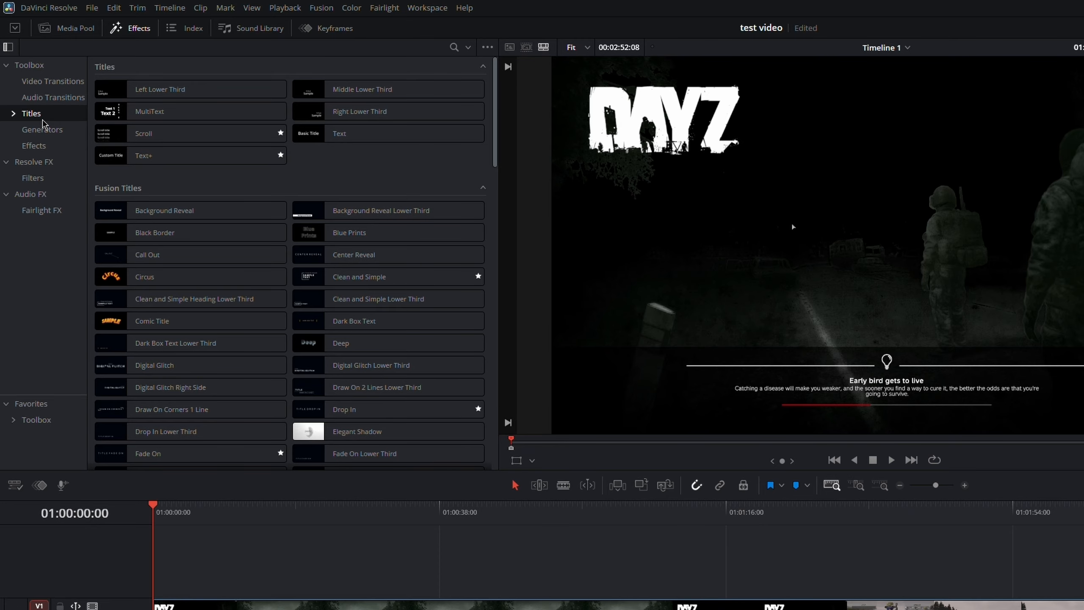
left_click(51, 83)
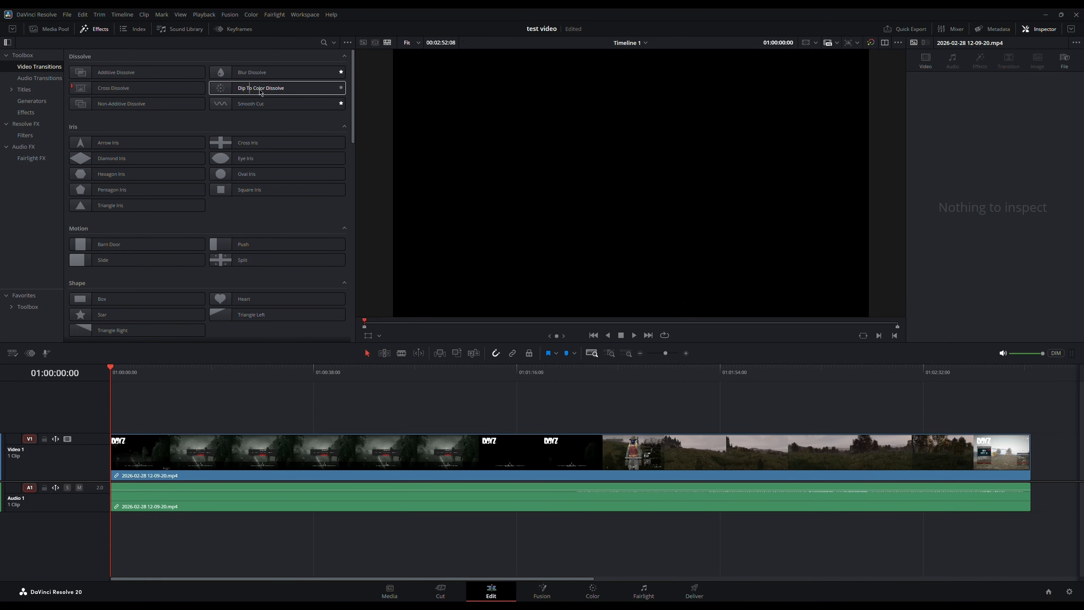
- Add a Dip To Color Dissolve to the start of the video clip and display the transition's settings
left_click_drag(247, 89, 121, 446)
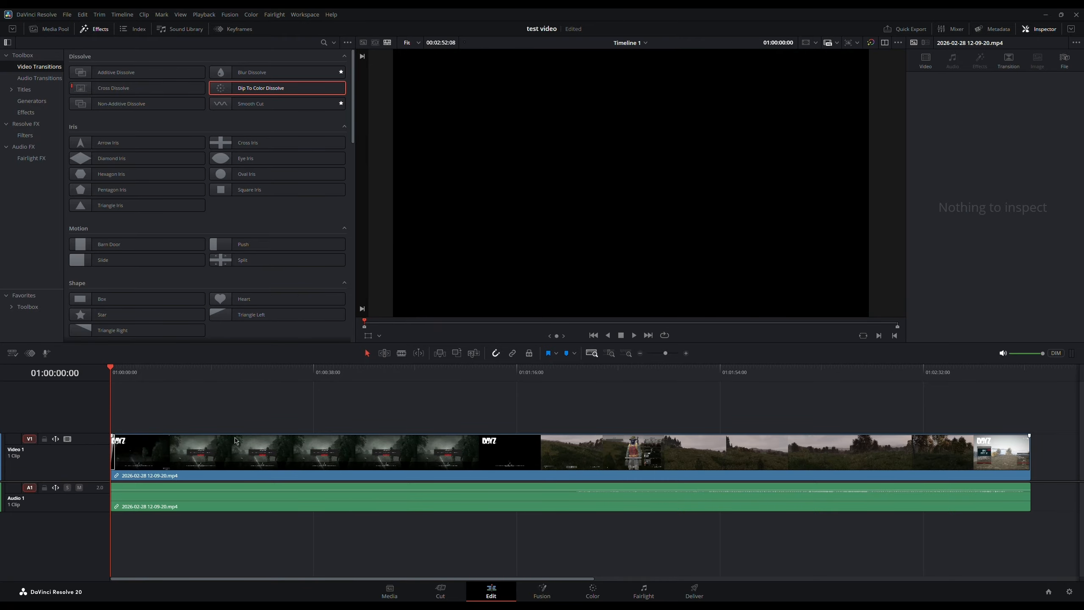
left_click(609, 354)
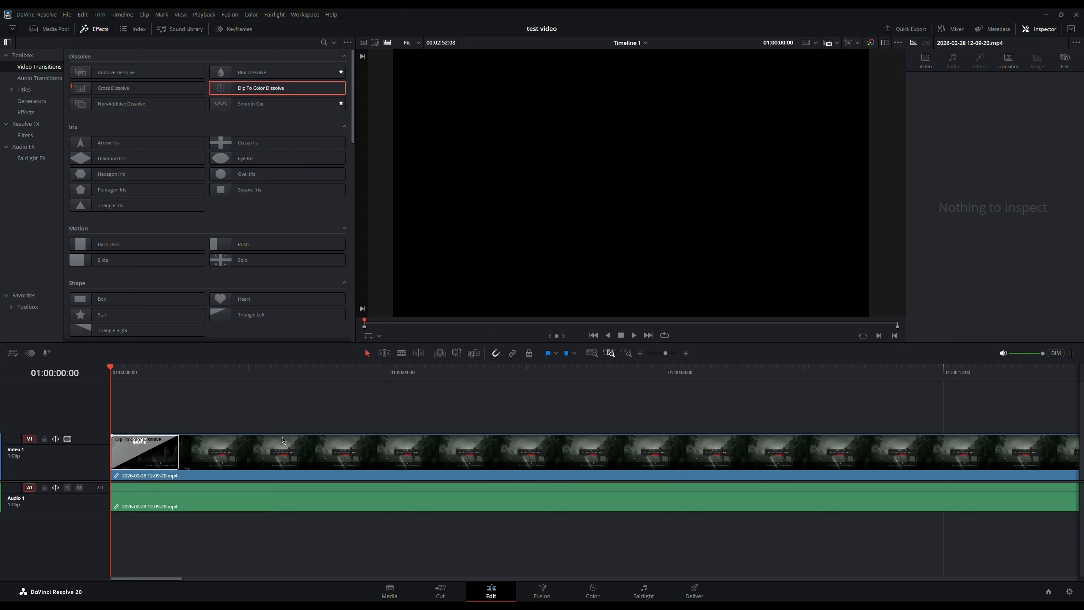
left_click(145, 453)
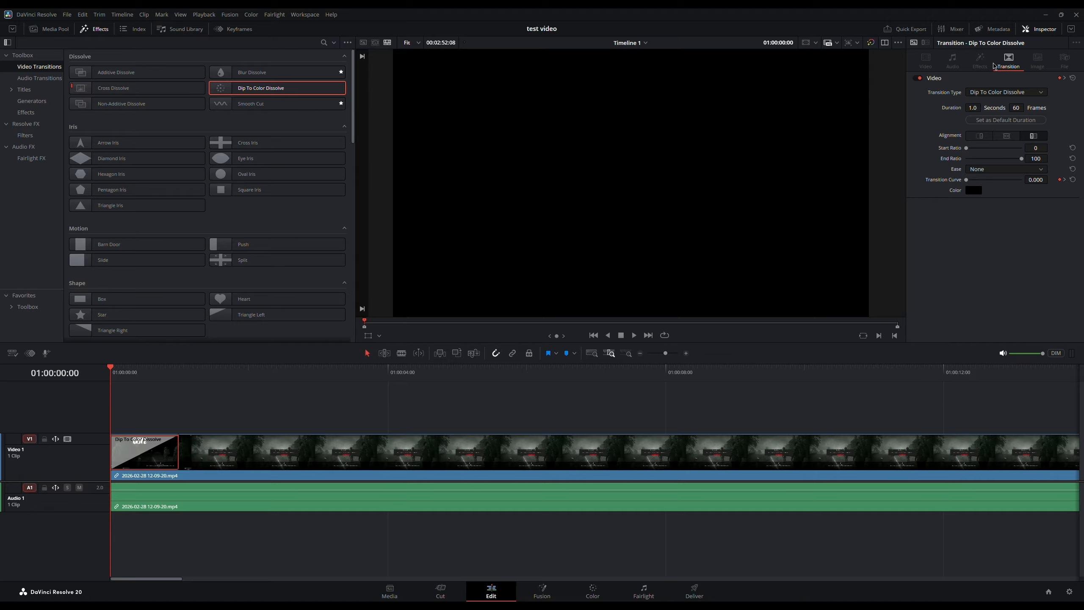
left_click(1043, 30)
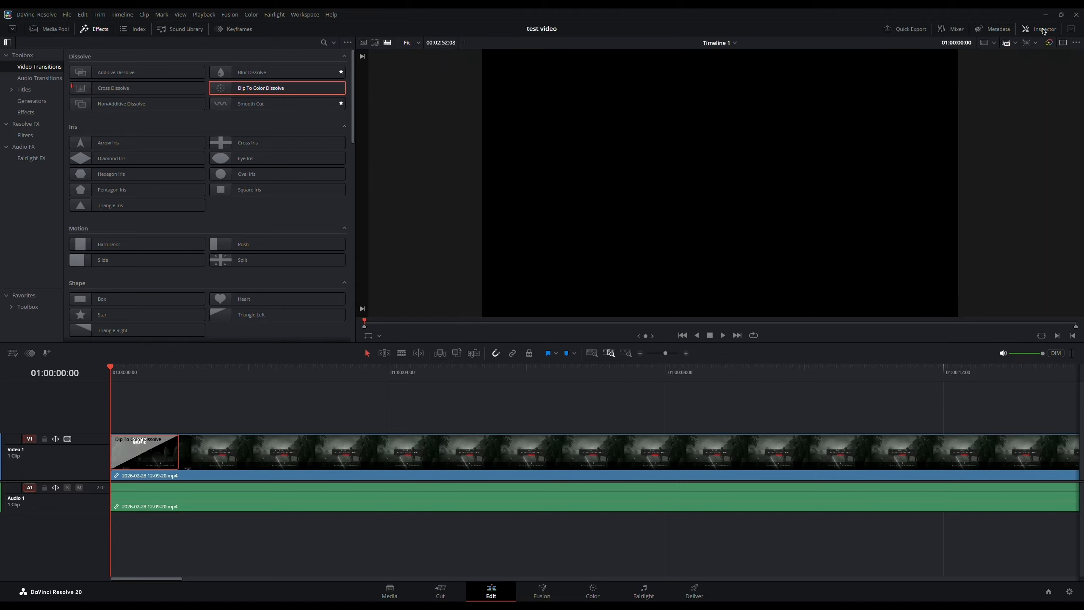
left_click(1043, 30)
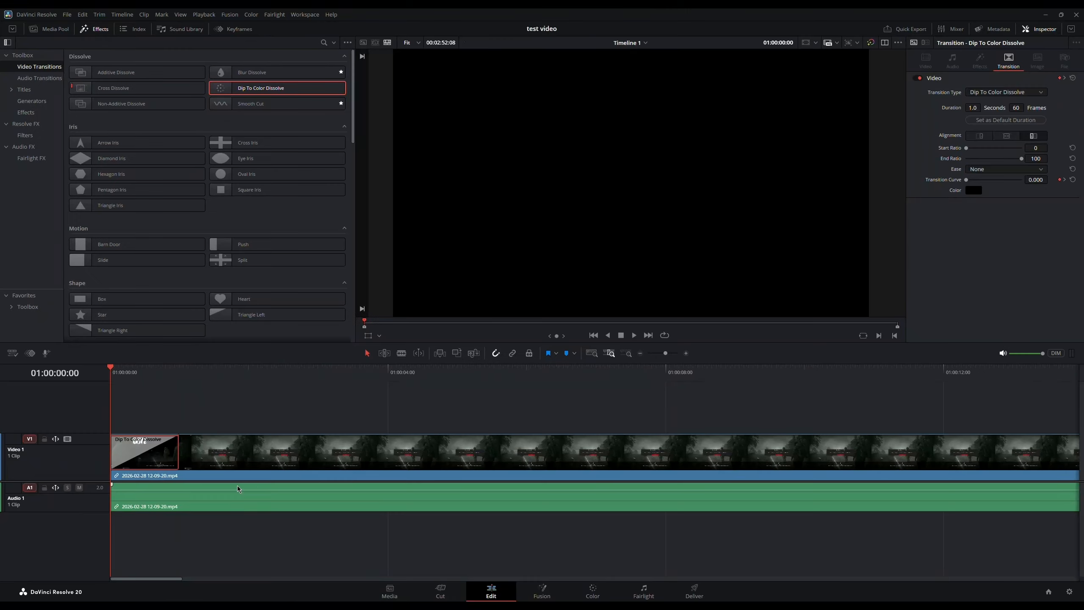
- Raise the volume of the whole audio clip to about 6.2
left_click(260, 497)
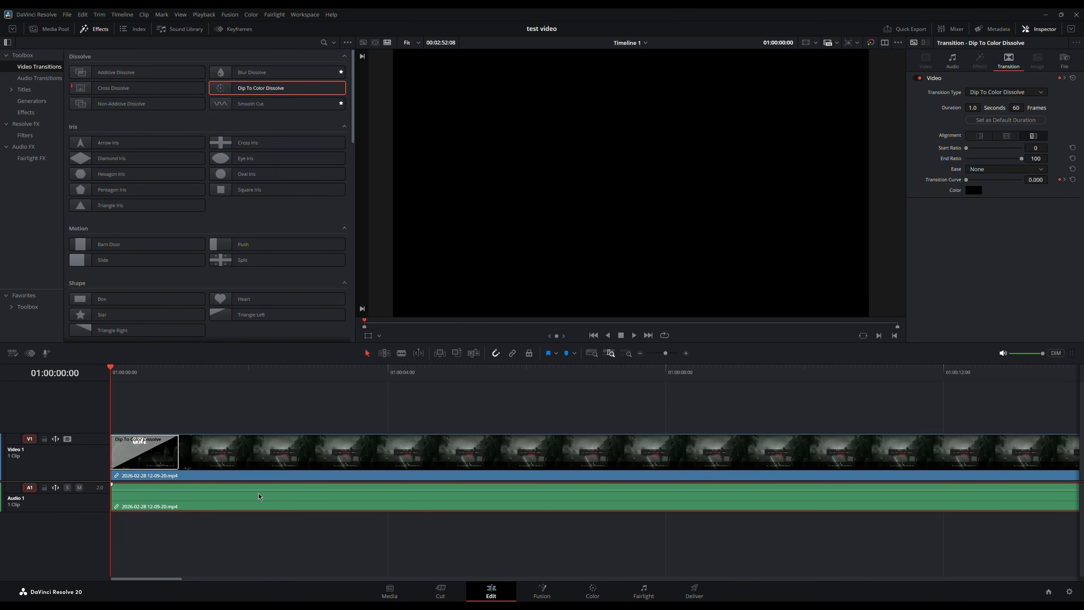
left_click(958, 67)
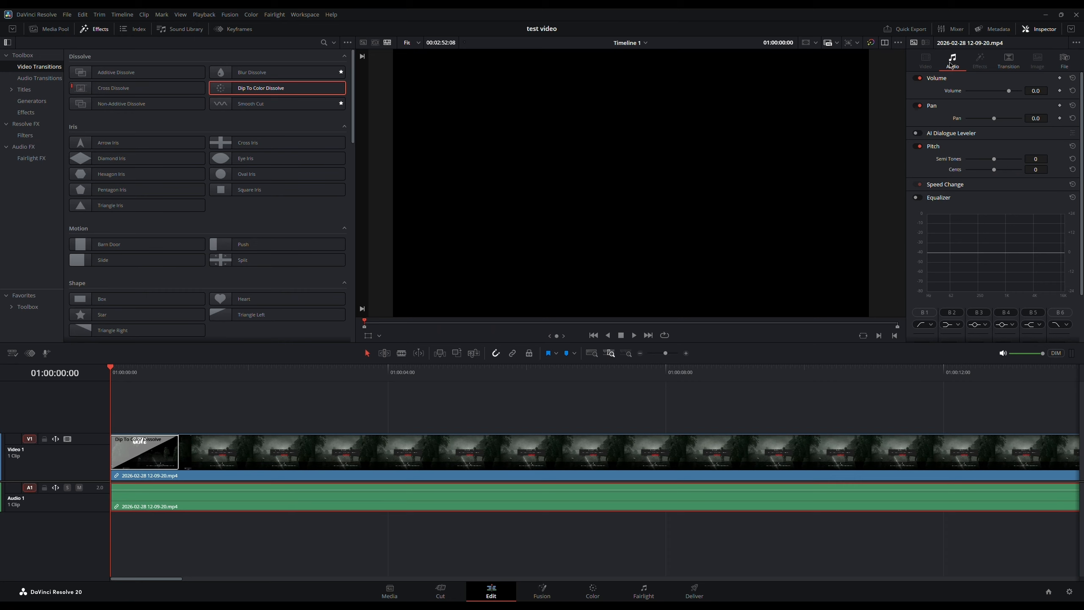
left_click_drag(1013, 94, 1014, 98)
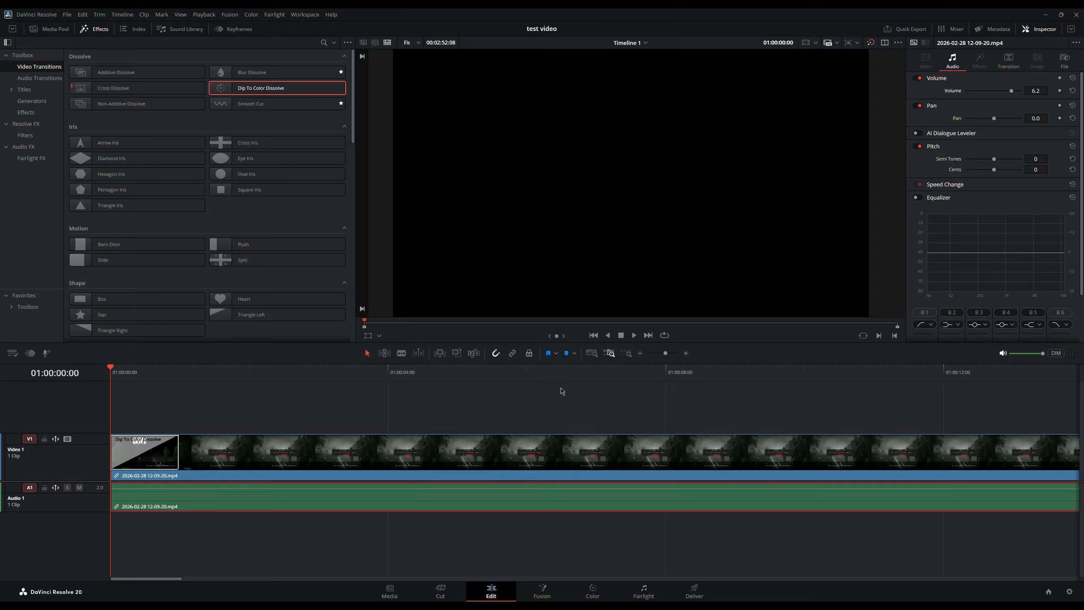
left_click(559, 412)
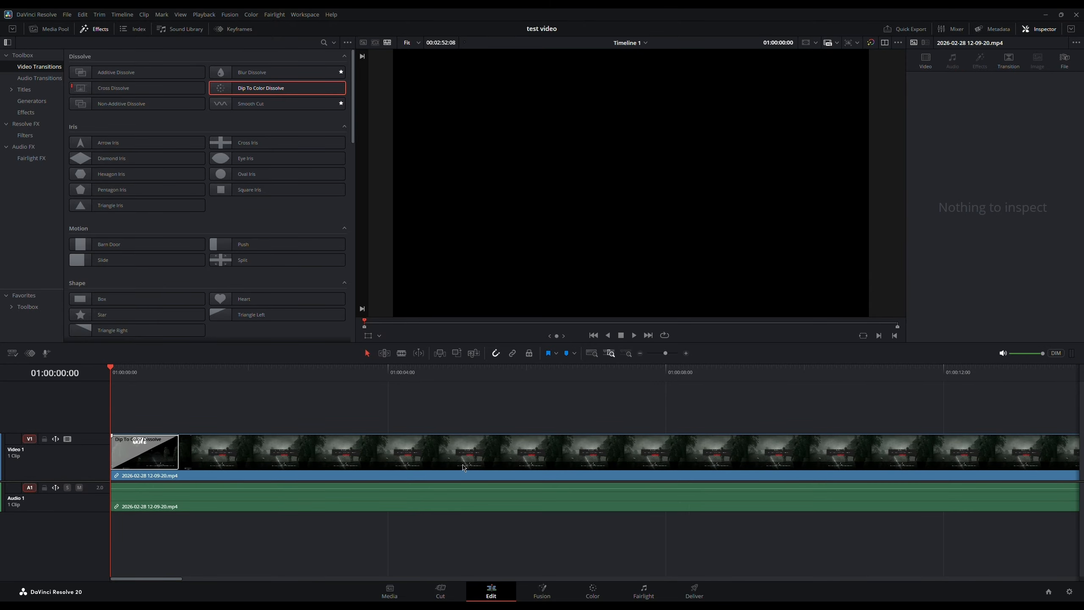
- Isolate a short audio section ending at about 01:00:04:49 by splitting both sides, lower only its volume, and save the project
left_click(411, 498)
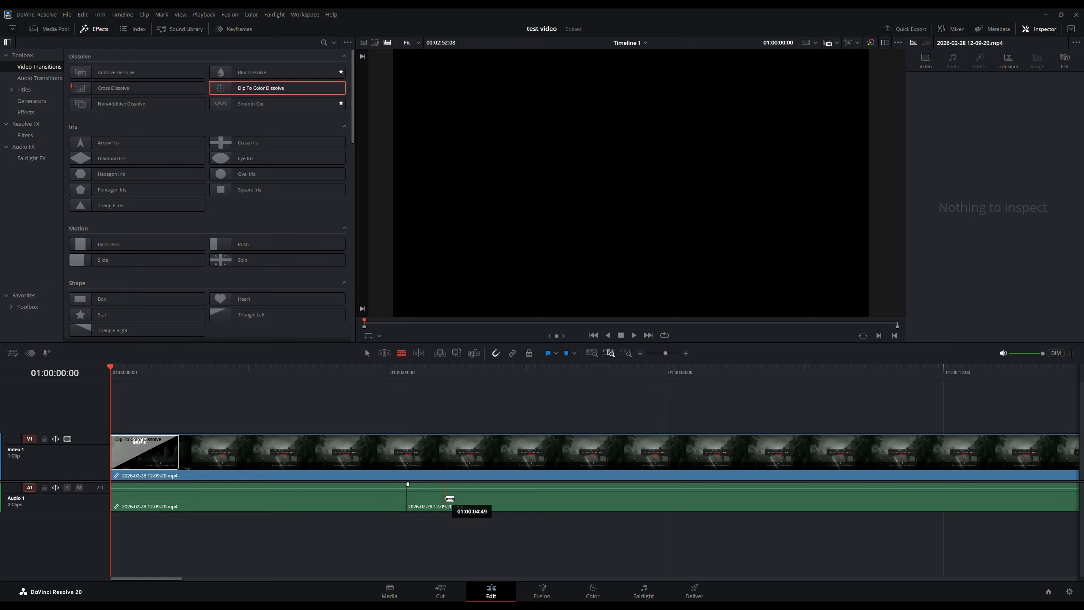
left_click(450, 498)
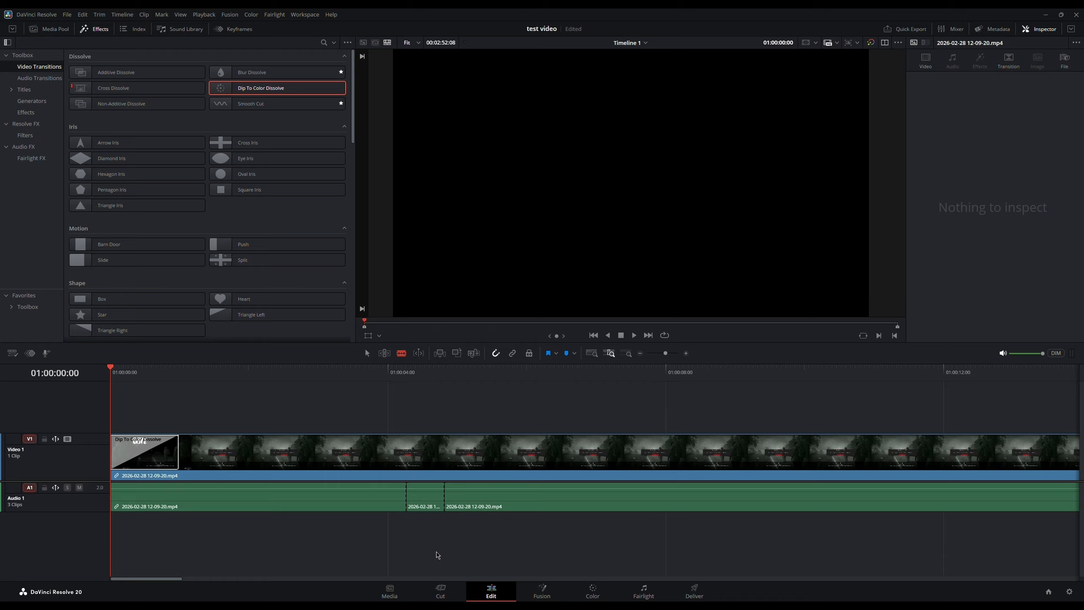
left_click(425, 497)
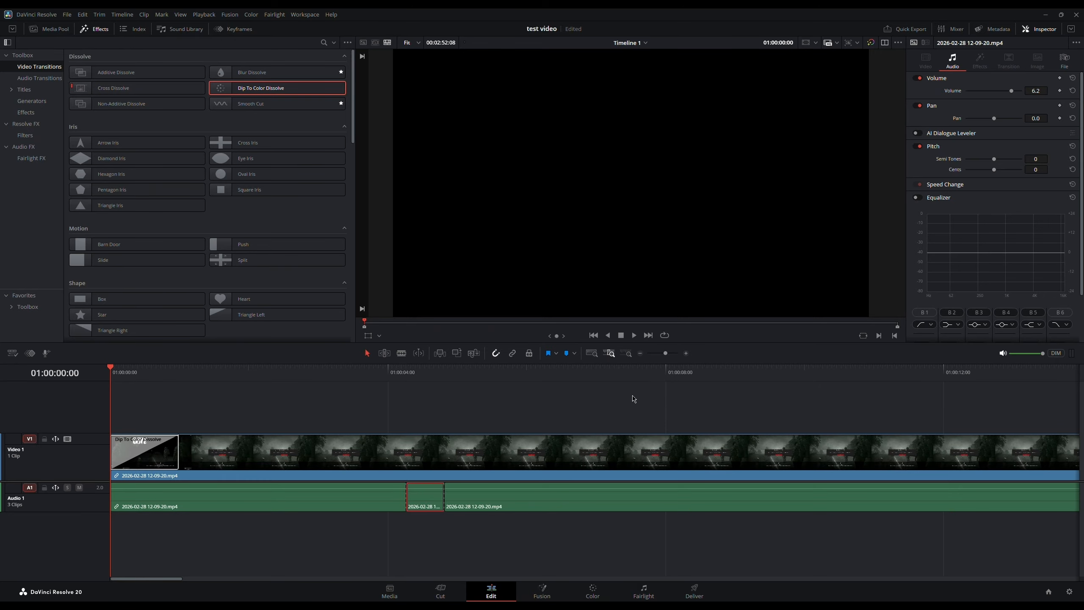
left_click_drag(1002, 95, 991, 98)
left_click(525, 554)
key("ctrl+s")
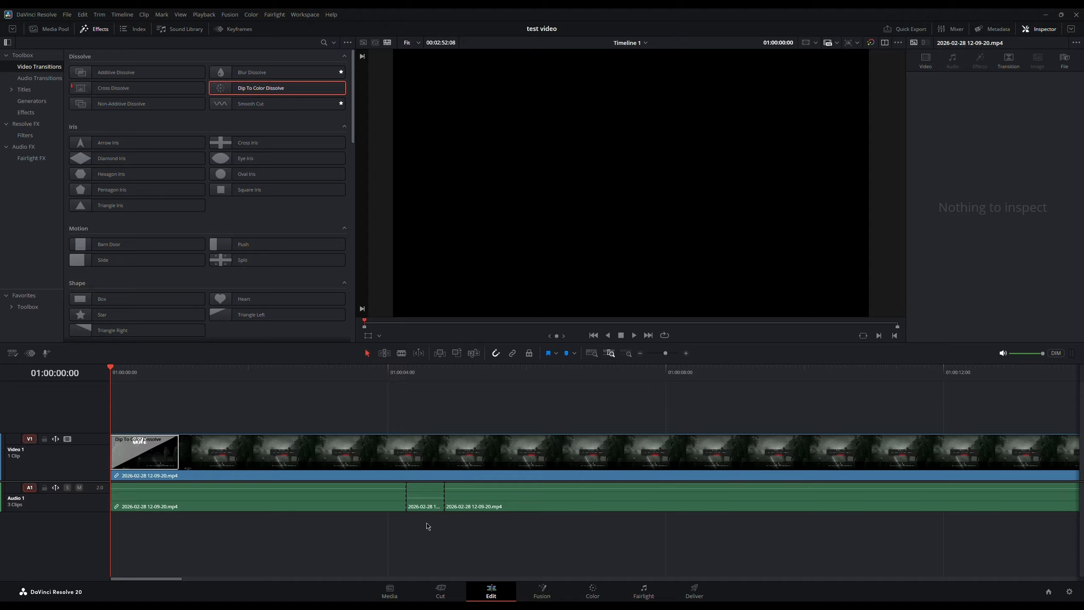
- Shorten the Dip To Color Dissolve at the clip's start to about 14 frames and preview it from the beginning
left_click(146, 451)
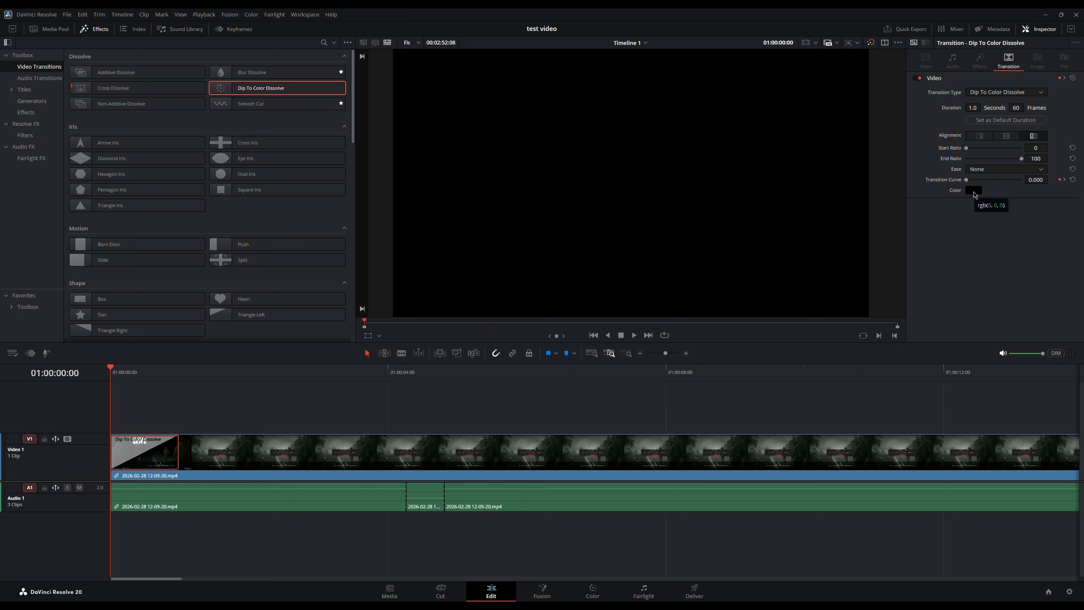
left_click(976, 194)
left_click(656, 215)
left_click_drag(178, 453, 124, 465)
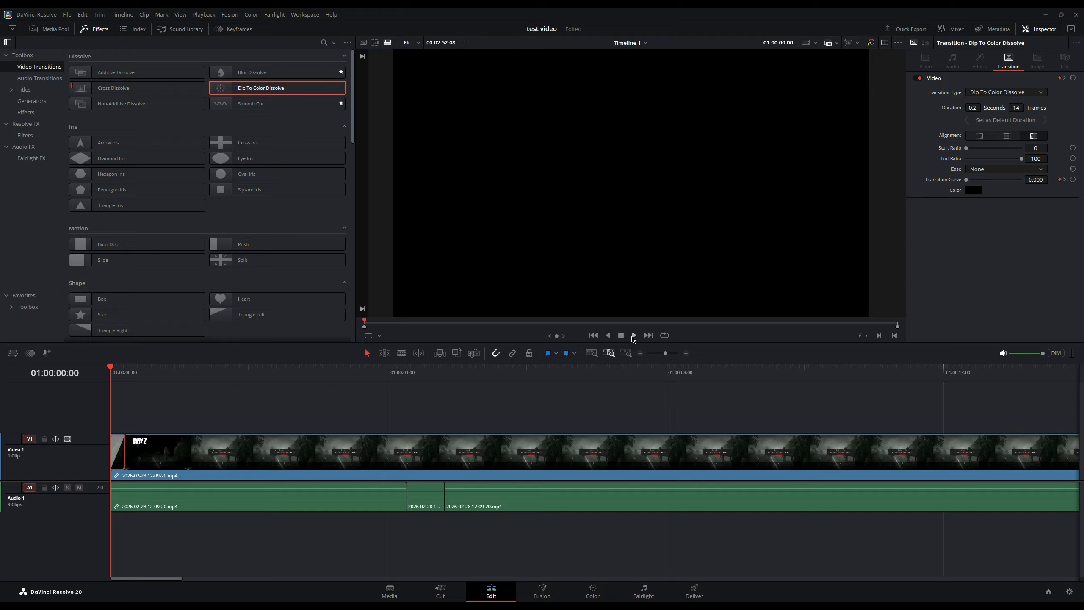
left_click(633, 336)
left_click(594, 336)
left_click(640, 339)
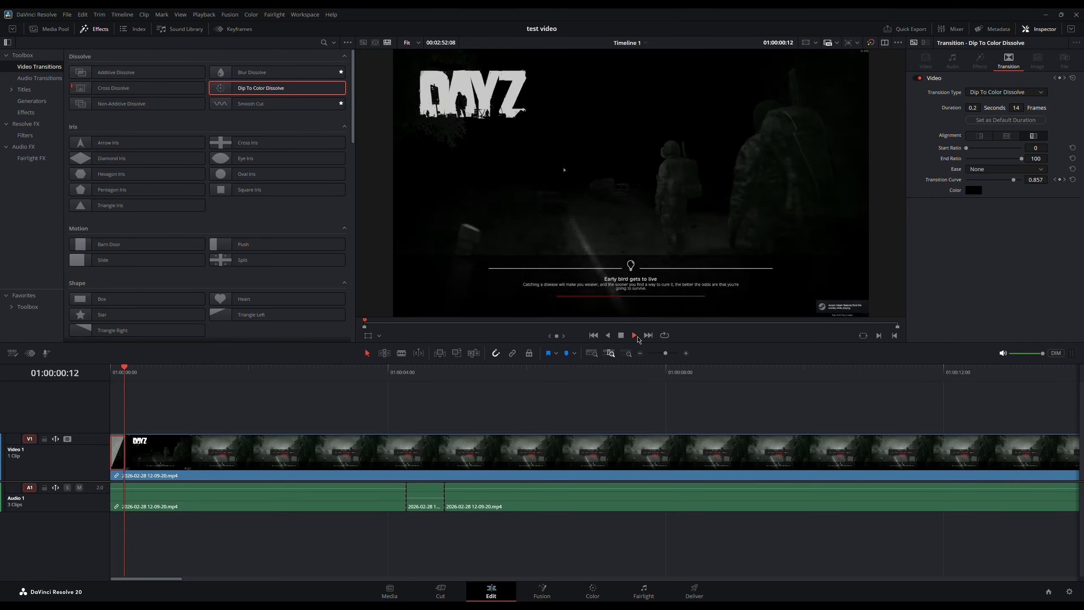
left_click(594, 336)
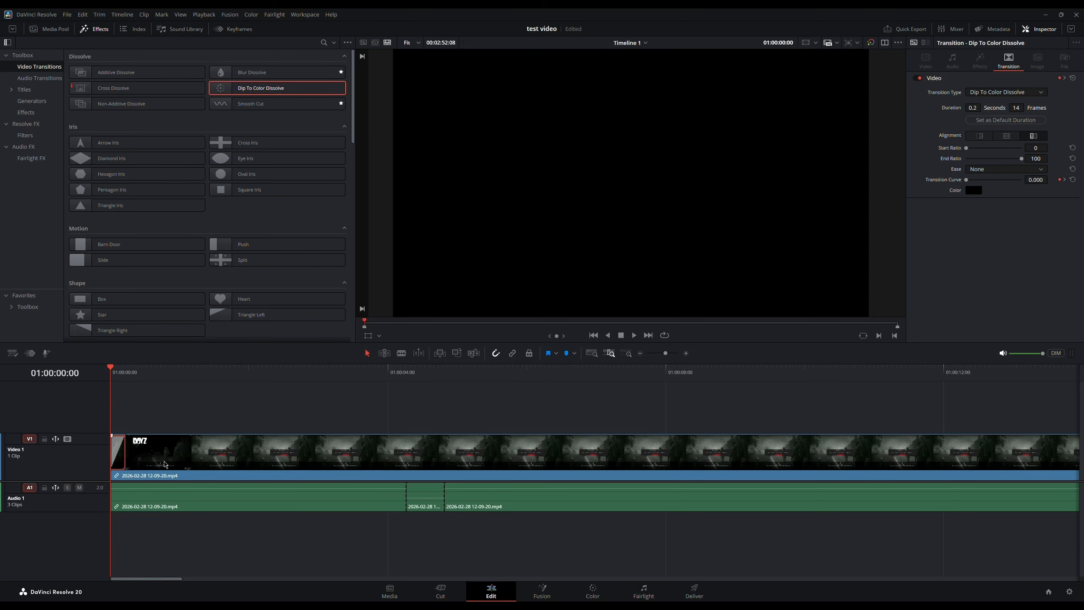
- Lengthen the Dip To Color Dissolve to about 306 frames, play it through from the start, and save the project
left_click_drag(125, 457, 464, 470)
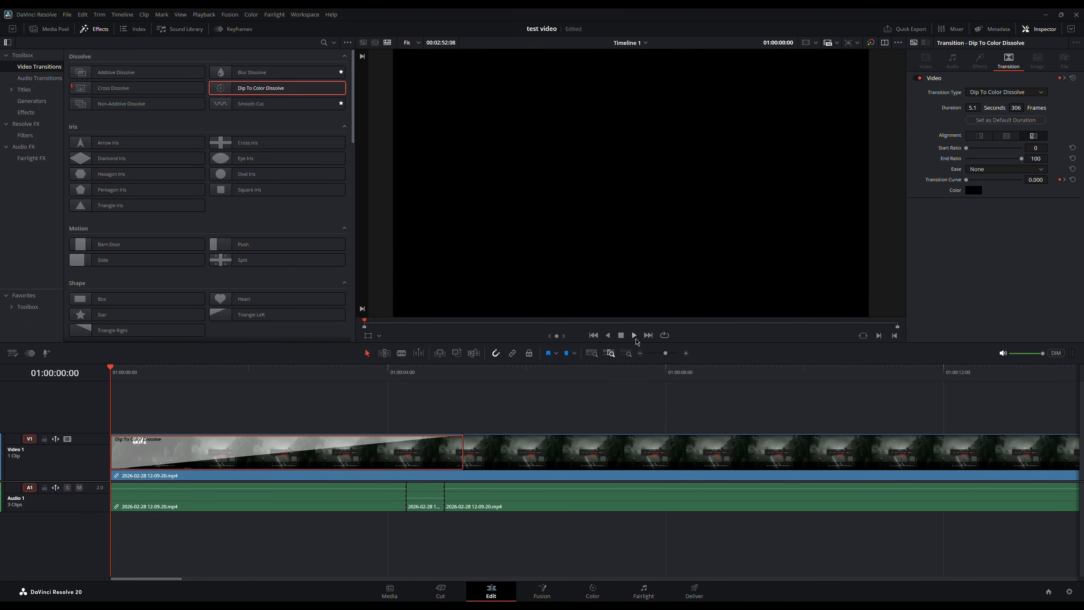
left_click(635, 335)
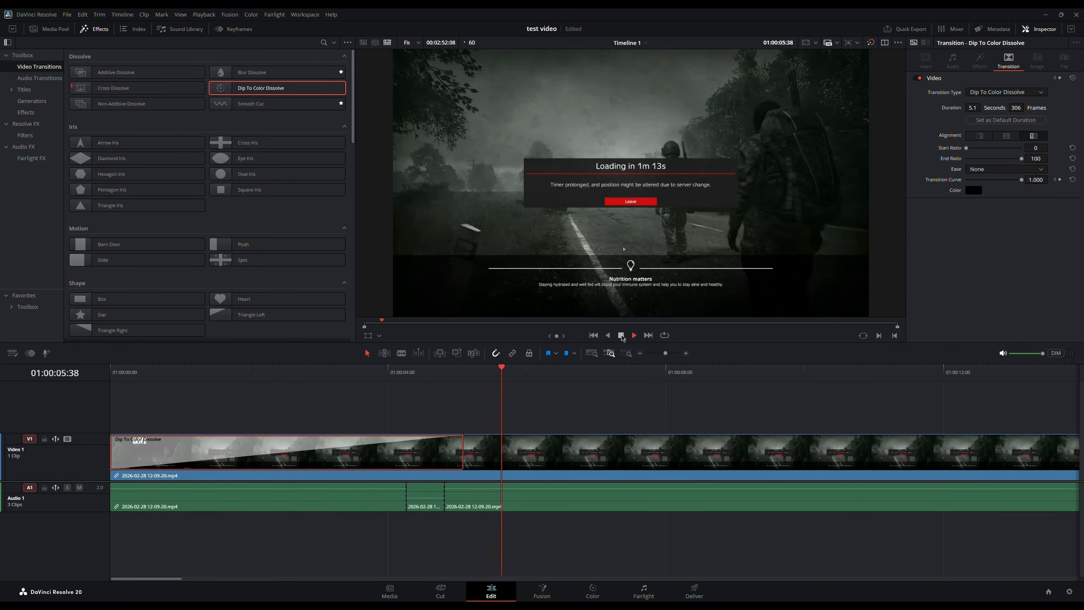
key("space")
key("ctrl+s")
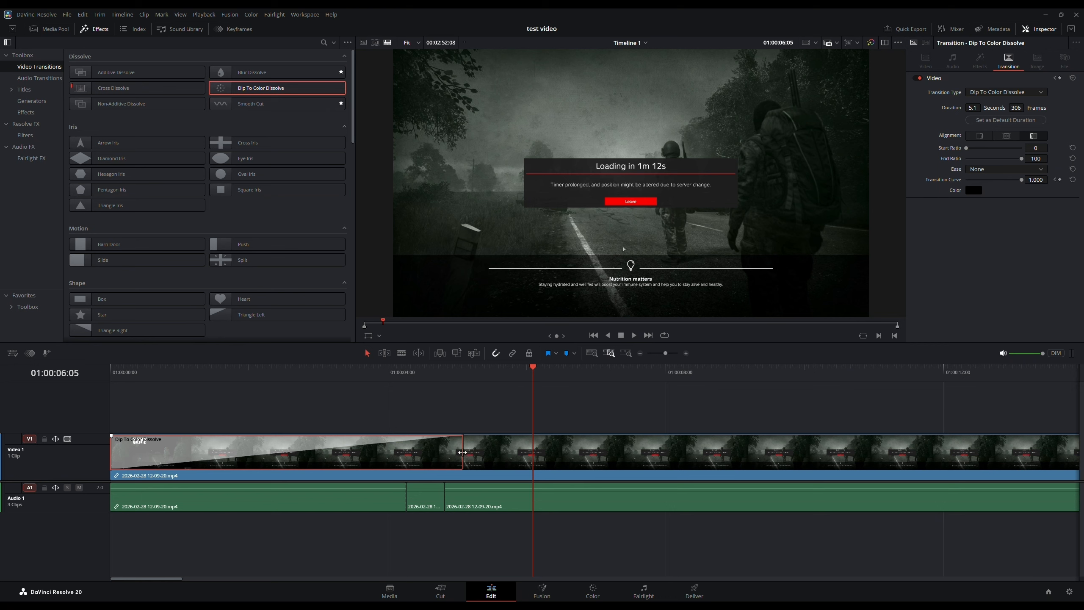
- Shorten the Dip To Color Dissolve to about 50 frames and delete it from the clip
left_click_drag(462, 453, 167, 454)
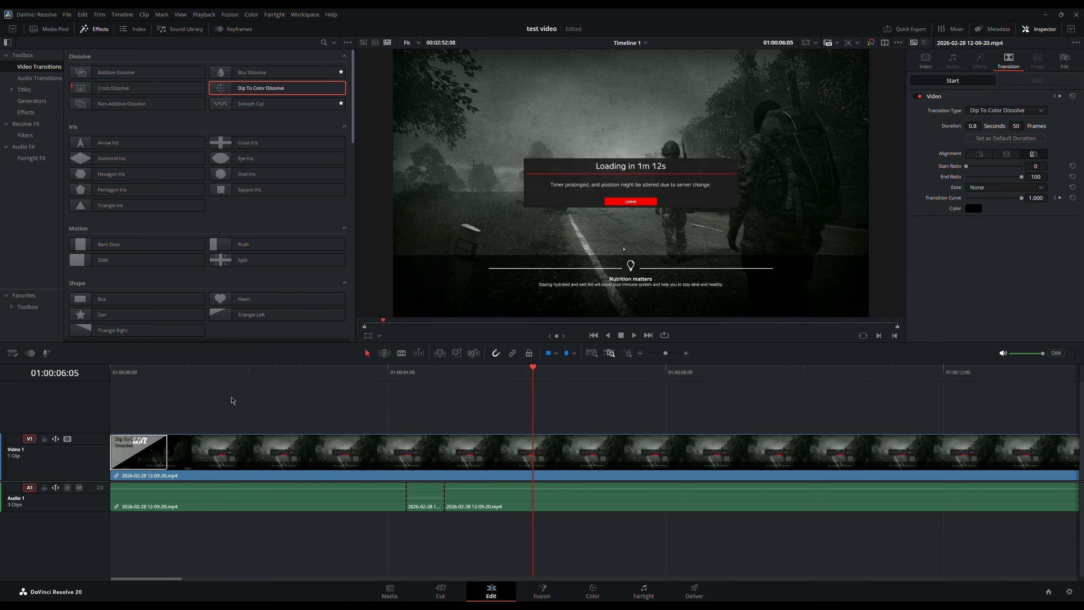
left_click(153, 459)
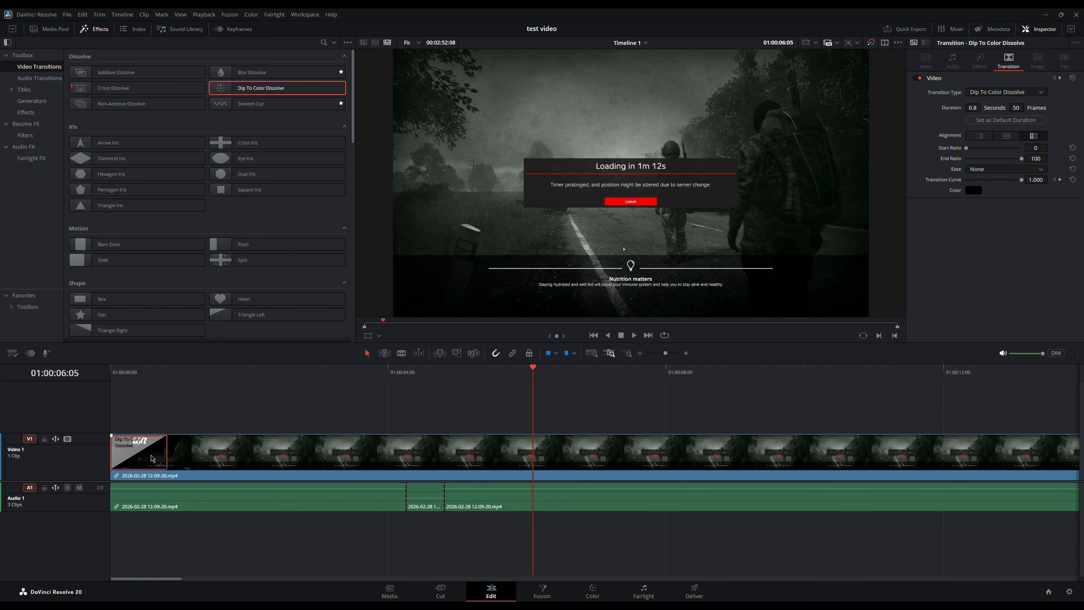
key("Delete")
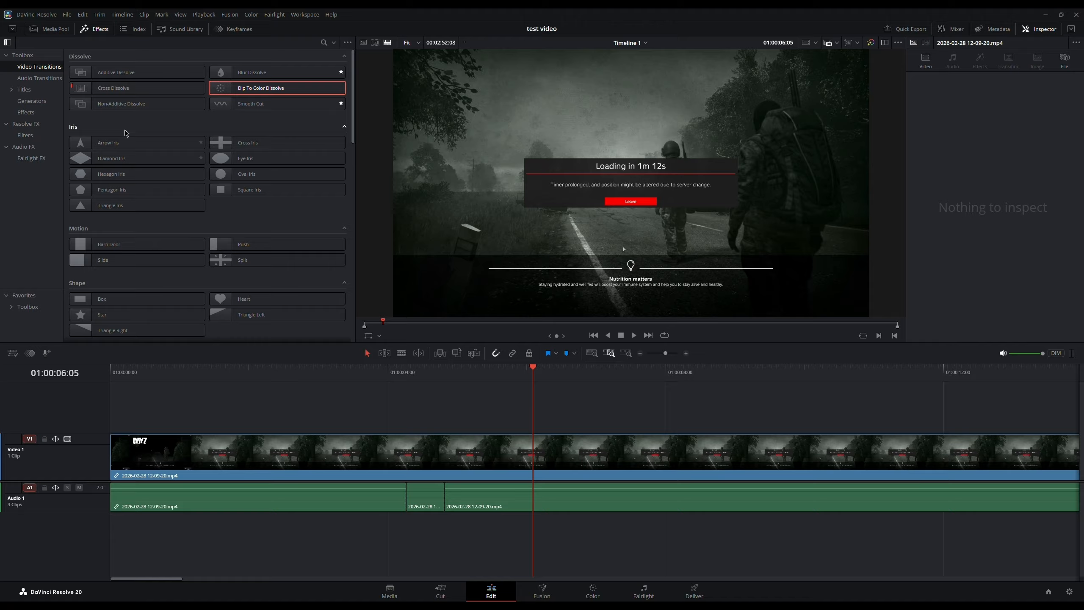
- Add a Blur Dissolve to the start of the video clip and preview it twice from the beginning of the timeline
left_click_drag(256, 72, 120, 451)
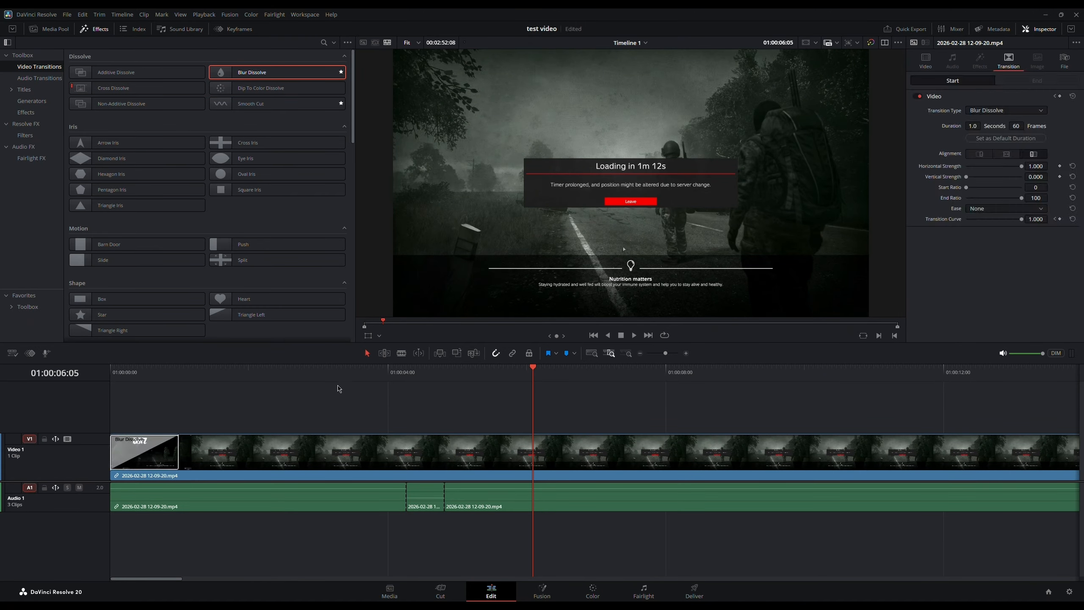
left_click(594, 336)
left_click(594, 336)
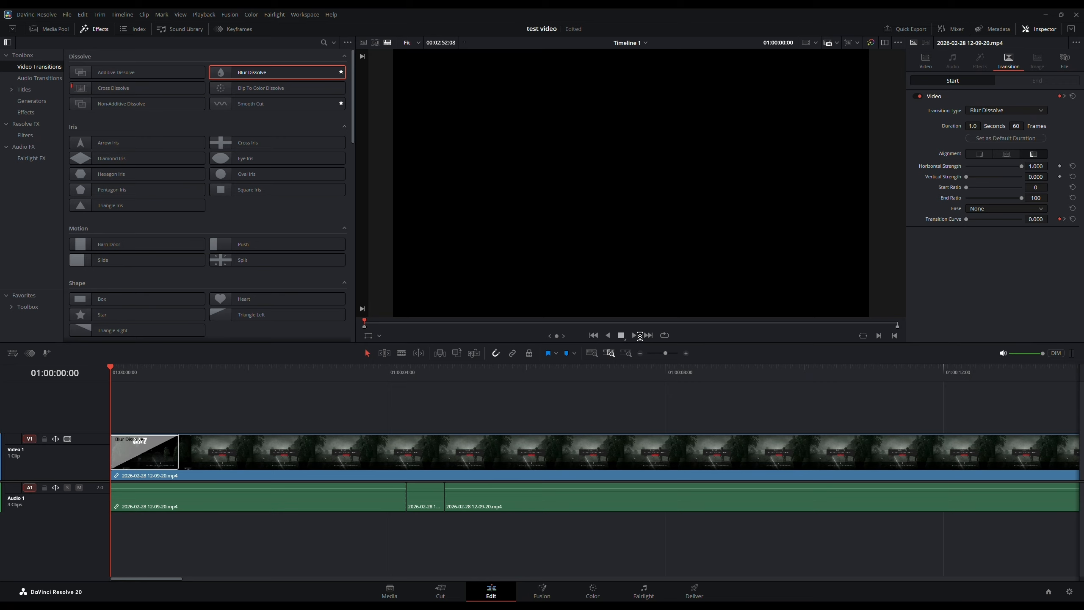
left_click(635, 335)
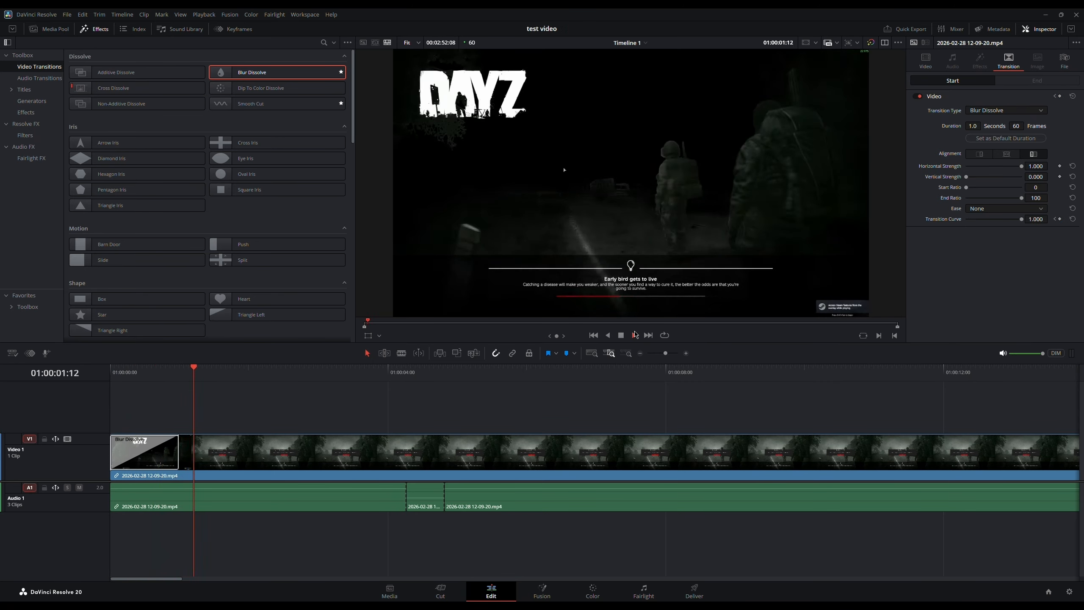
left_click(621, 336)
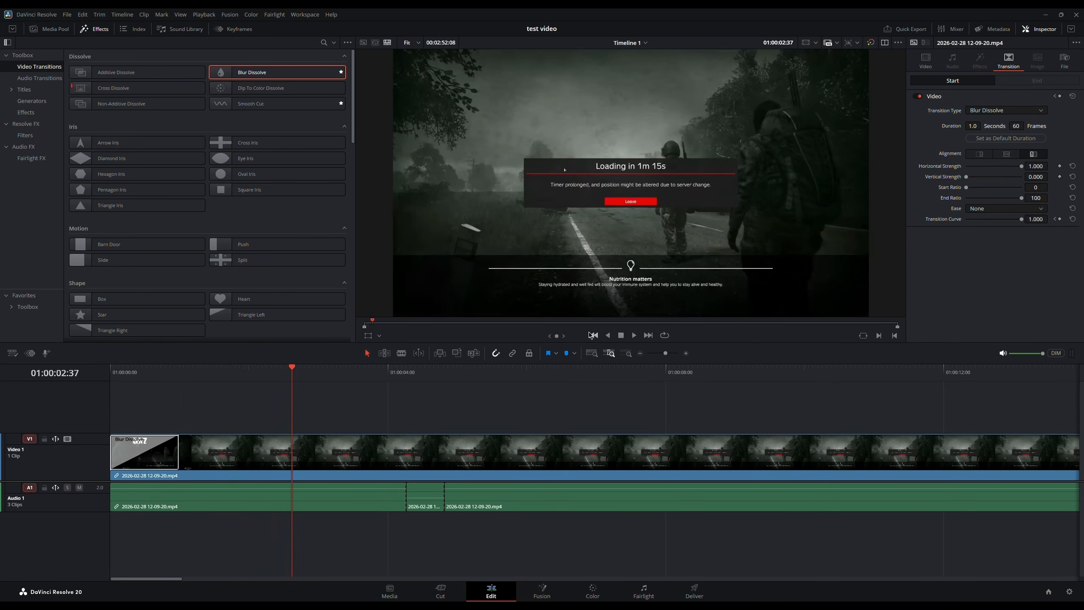
left_click(594, 336)
left_click(635, 336)
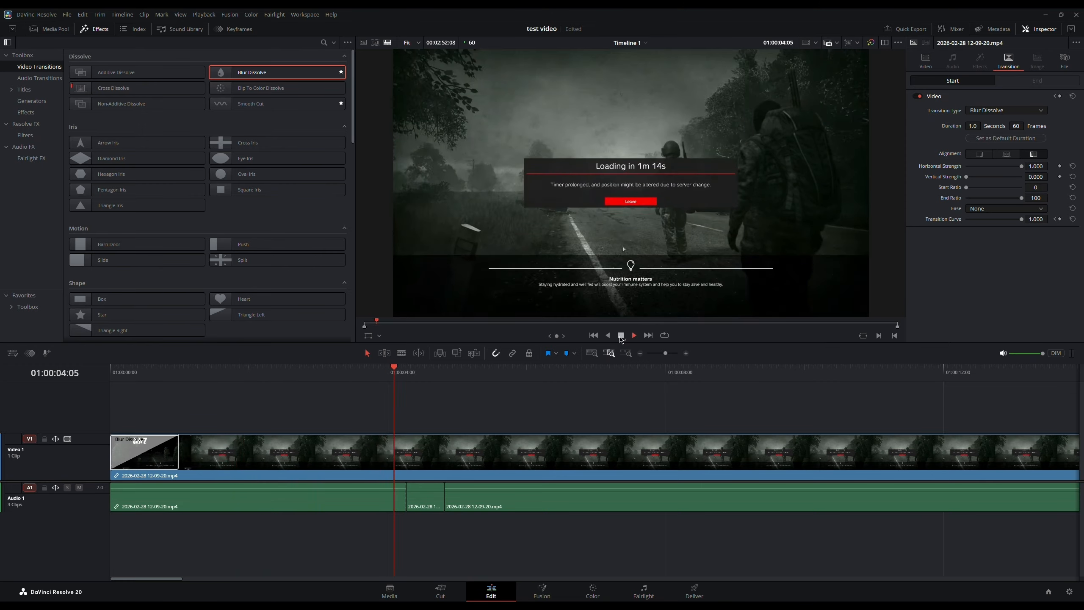
left_click(635, 336)
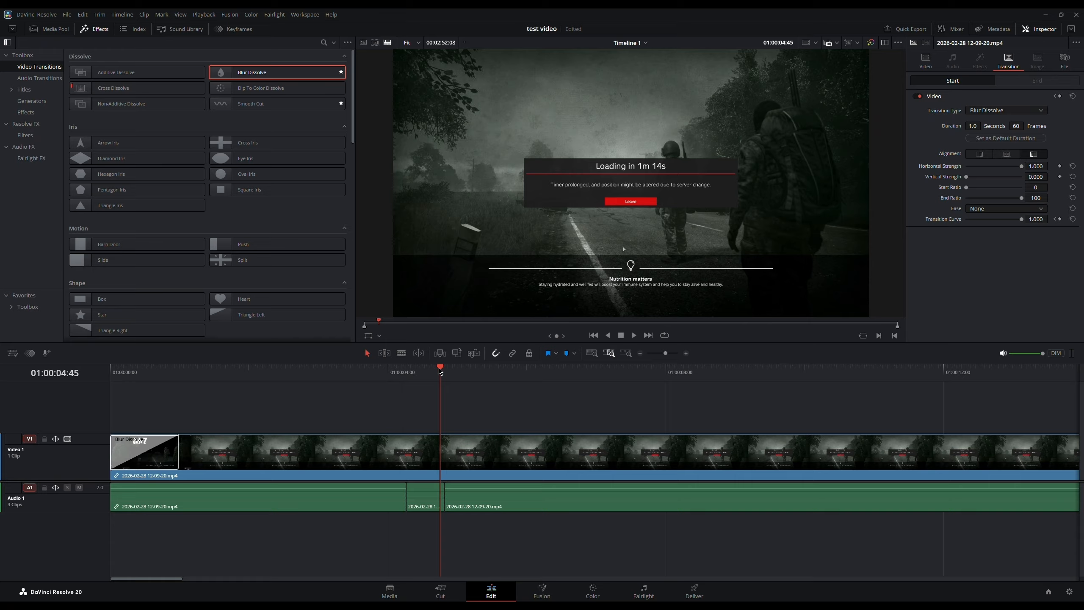
- Split both the video and audio clips at 01:00:01:49
left_click_drag(440, 370, 237, 379)
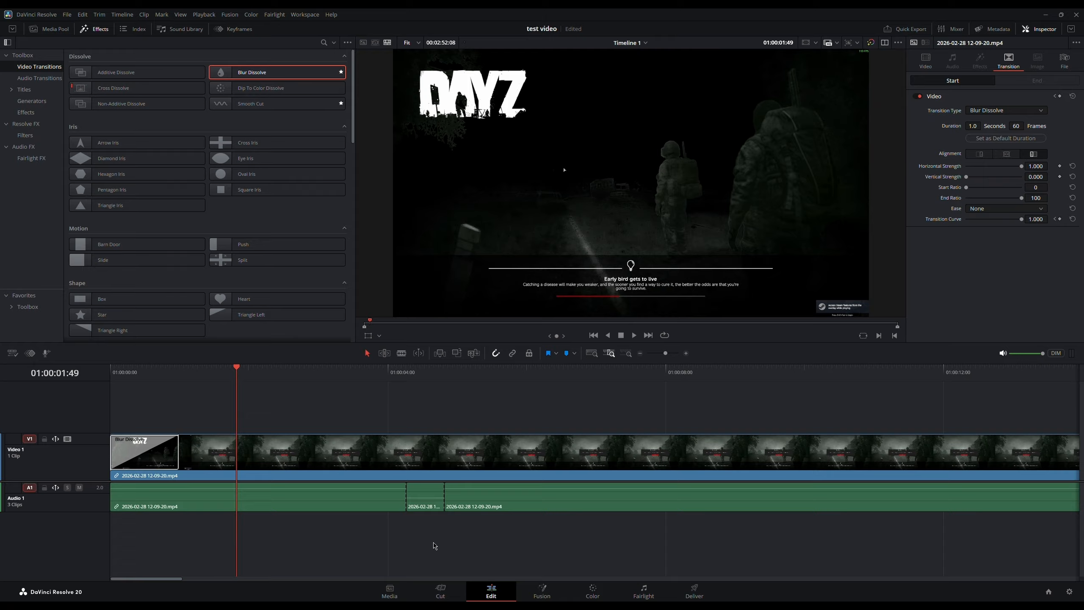
key("b")
left_click(238, 478)
left_click(238, 495)
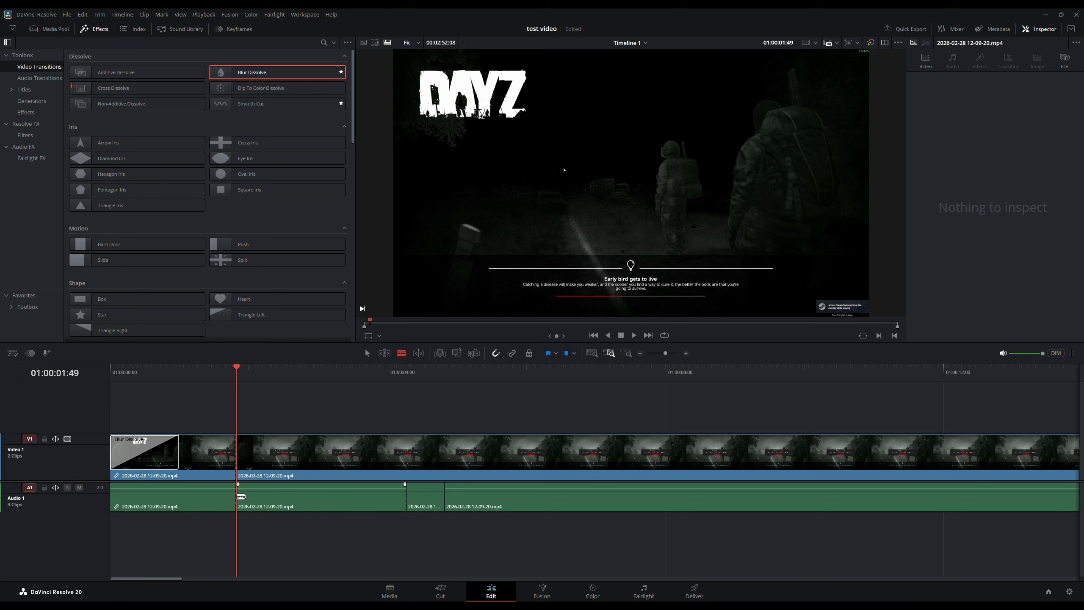
- Save the project and split the video clip at 01:01:13:32, near the end of the loading countdown
left_click_drag(577, 370, 994, 370)
key("ctrl+s")
left_click_drag(165, 579, 350, 579)
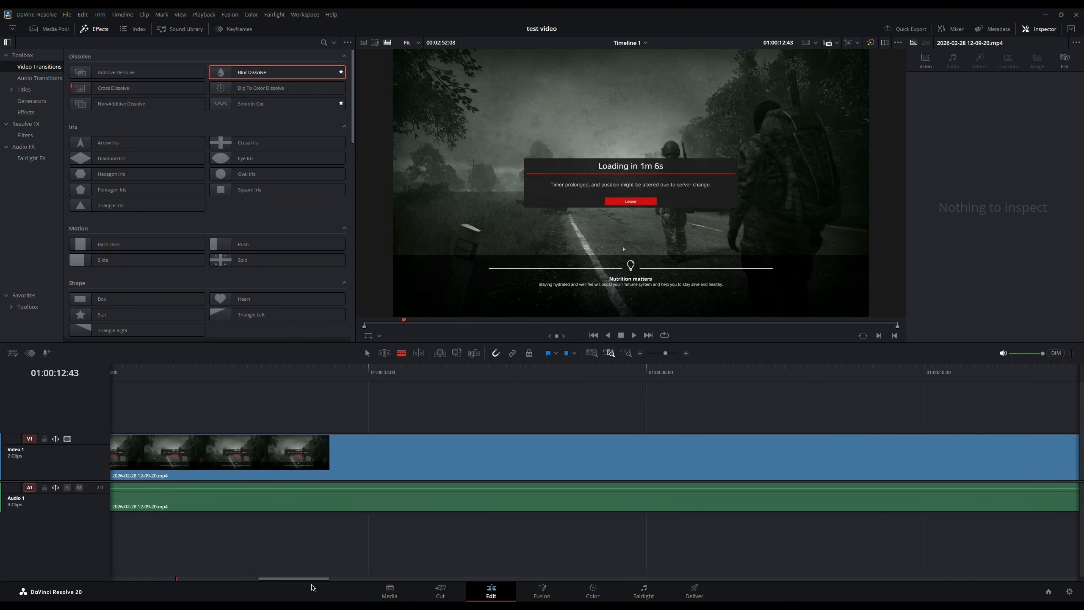
left_click(1034, 372)
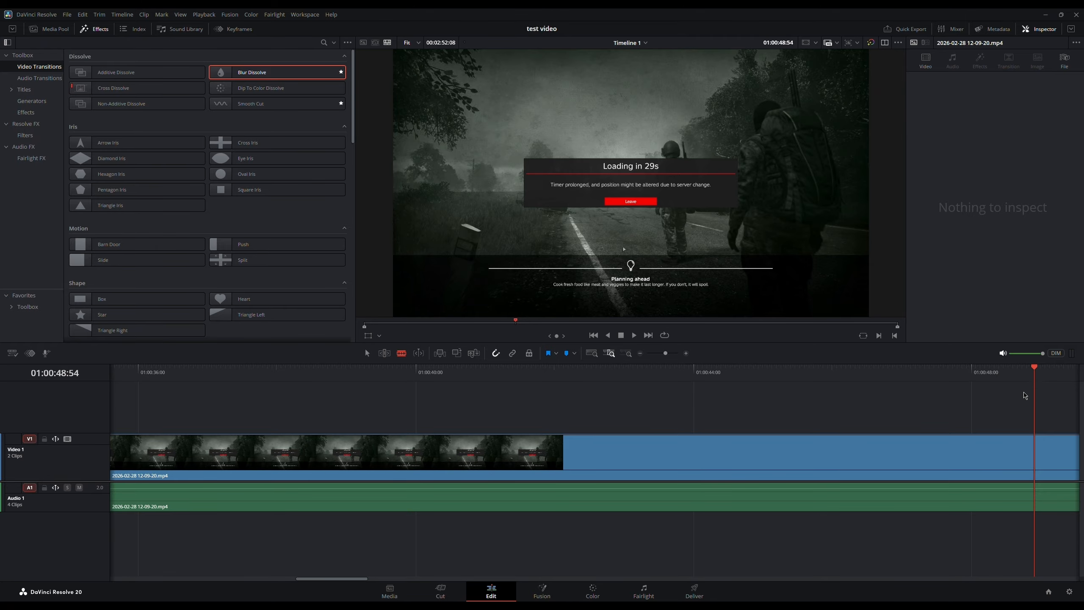
key("shift+z")
left_click_drag(520, 371, 505, 376)
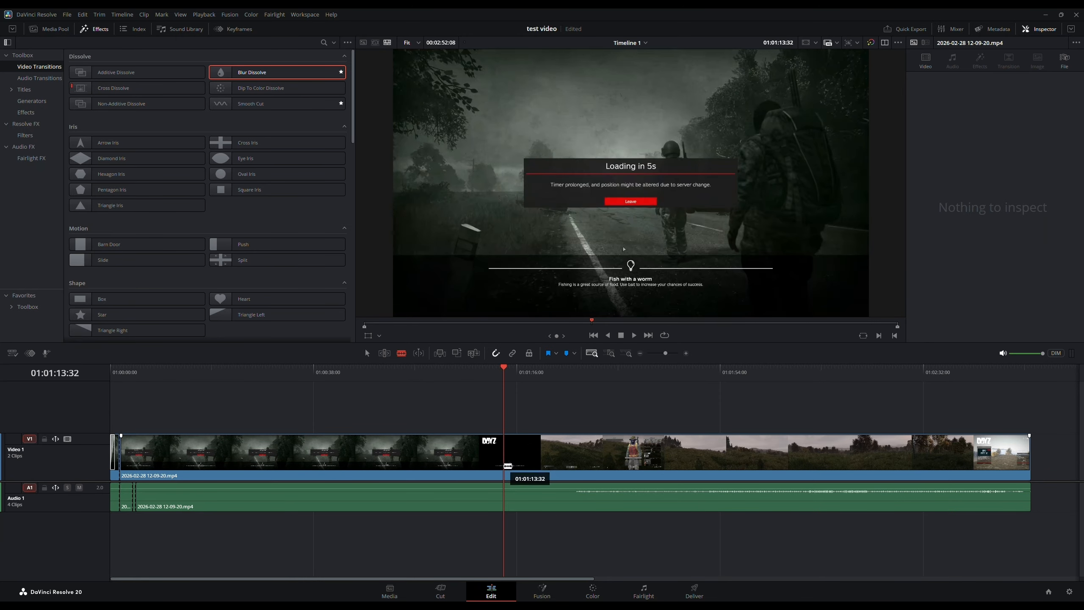
left_click(508, 465)
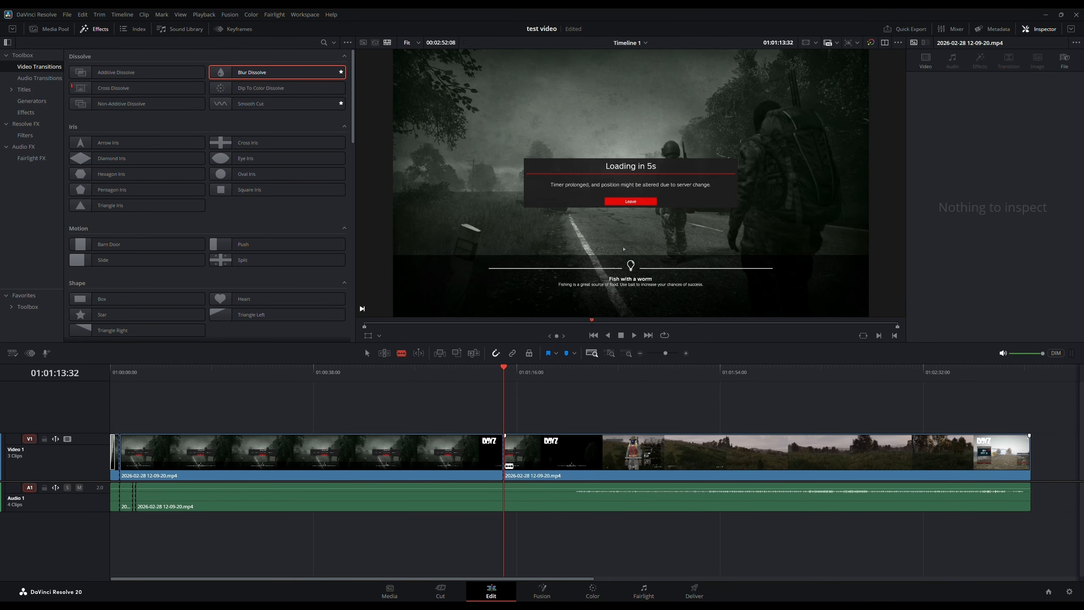
- Split the audio at 01:01:13:32 and delete the video and audio of the loading countdown between 01:00:01:49 and that cut
left_click(505, 504)
left_click_drag(503, 375, 454, 376)
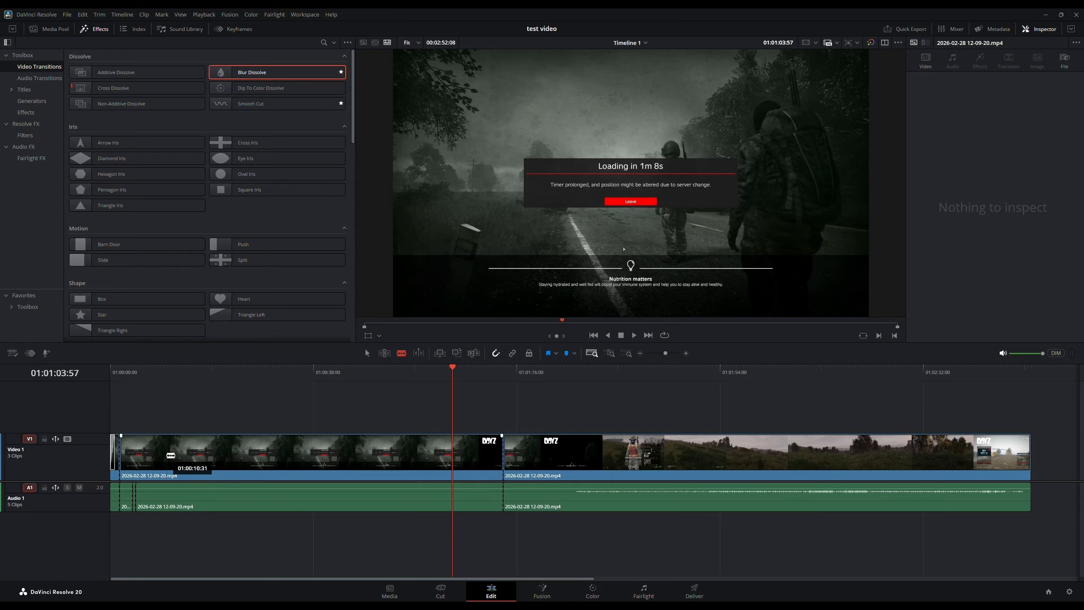
left_click_drag(441, 546, 330, 474)
left_click_drag(250, 454, 131, 429)
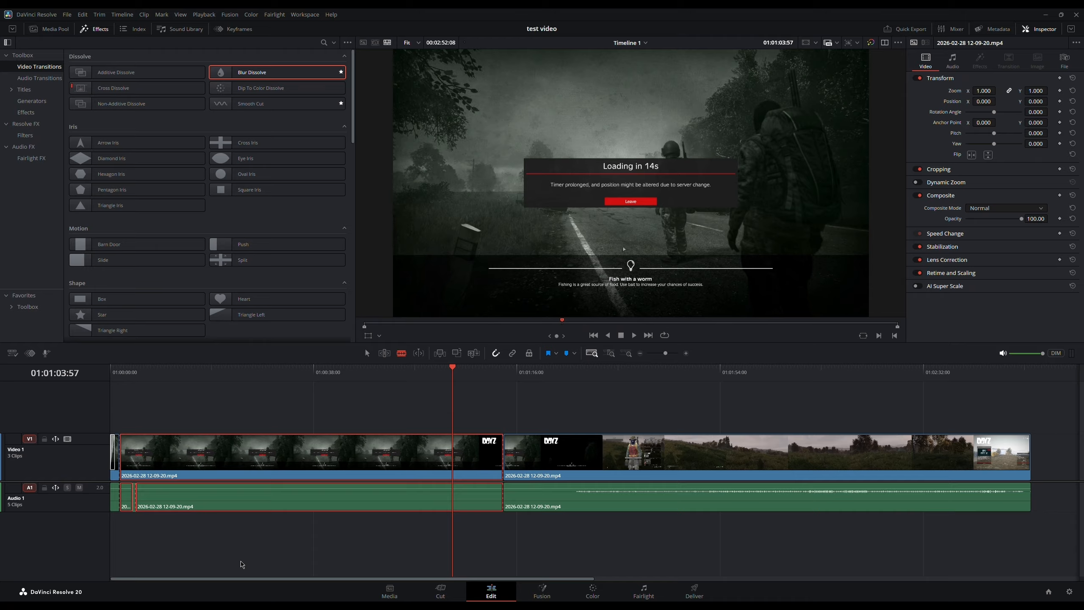
key("Delete")
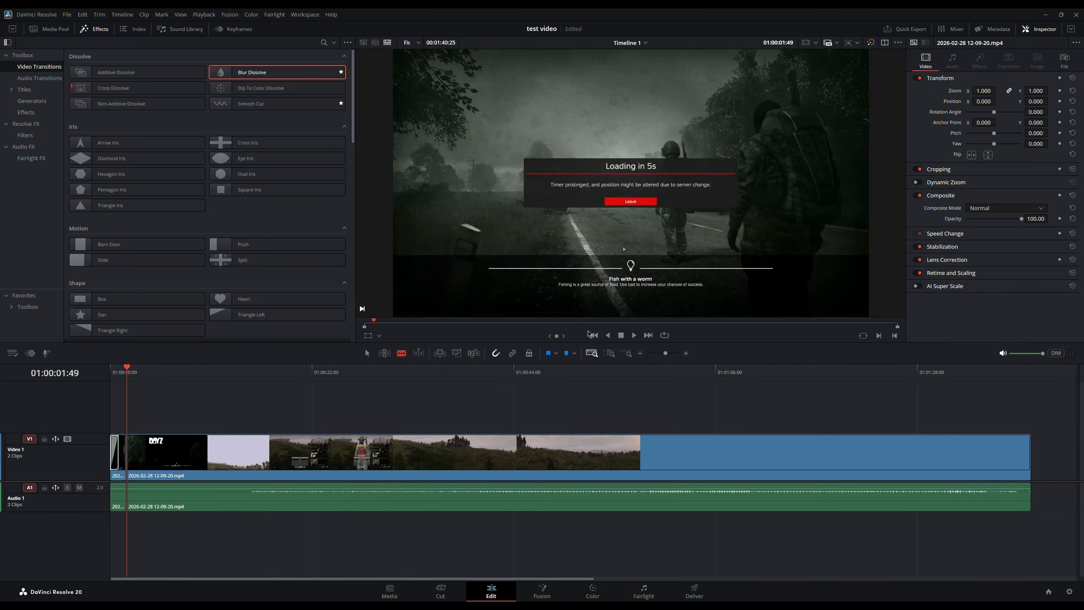
- Play the shortened timeline from the beginning to check the cut at 01:00:01:49
left_click(595, 326)
left_click(594, 335)
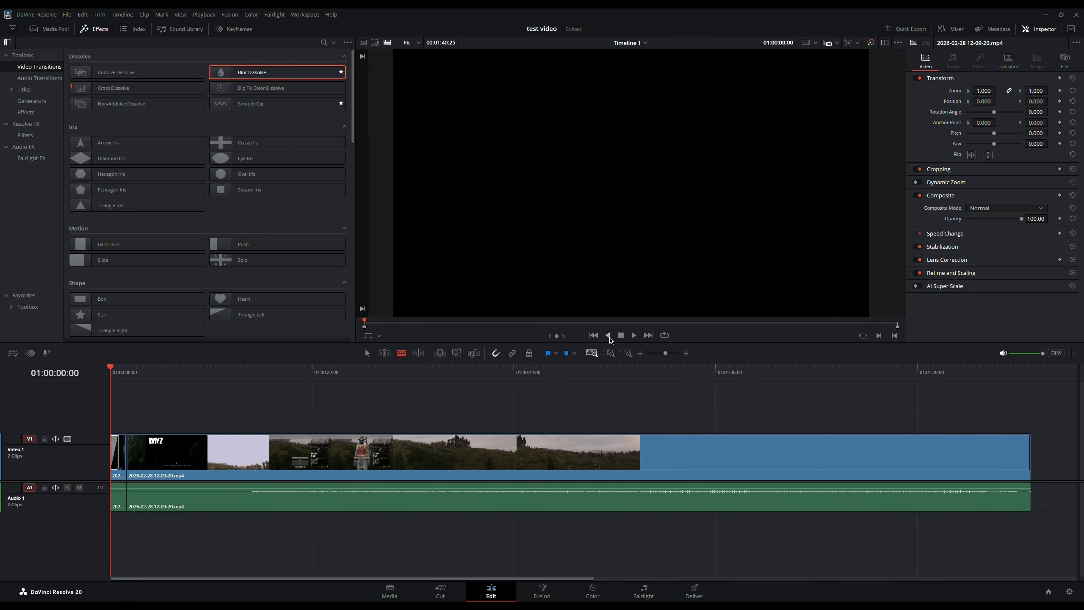
left_click(634, 335)
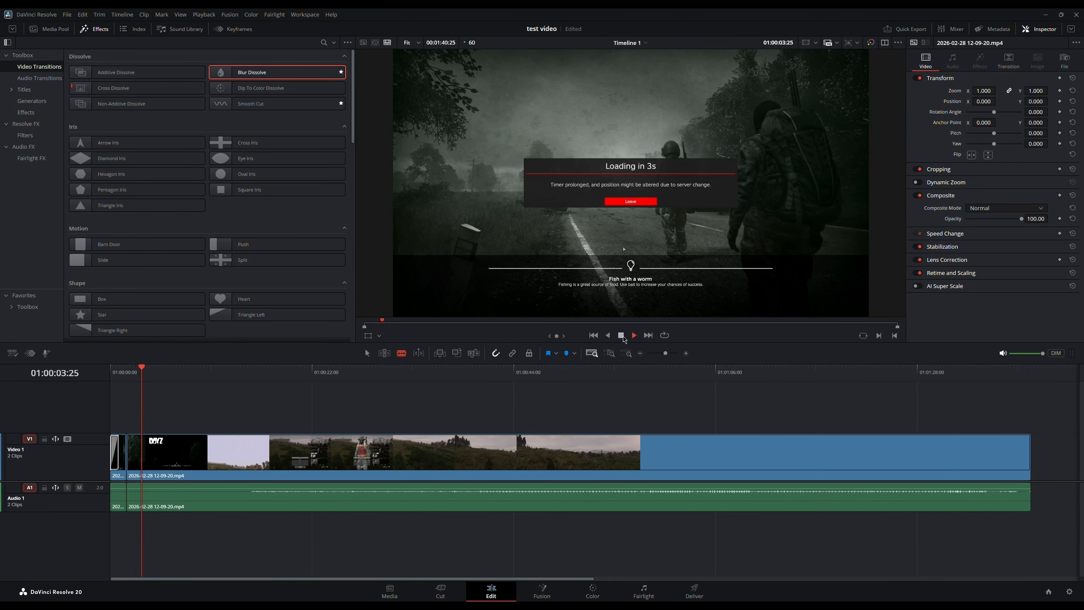
left_click(593, 336)
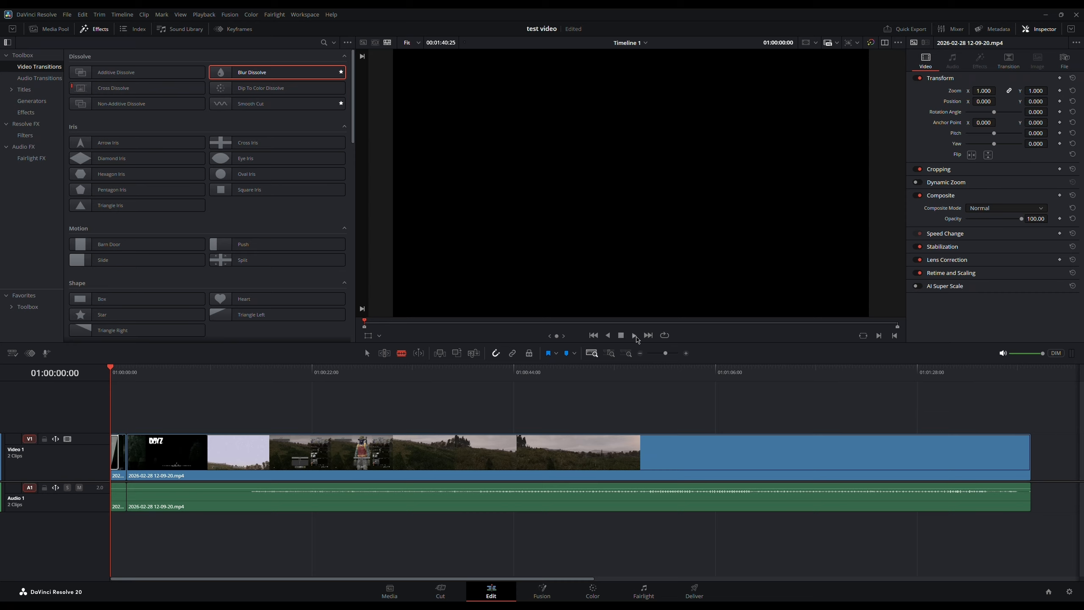
left_click(635, 336)
- Add a Spiral Wipe transition on the video cut at 01:00:01:49 and preview it in playback
left_click(619, 358)
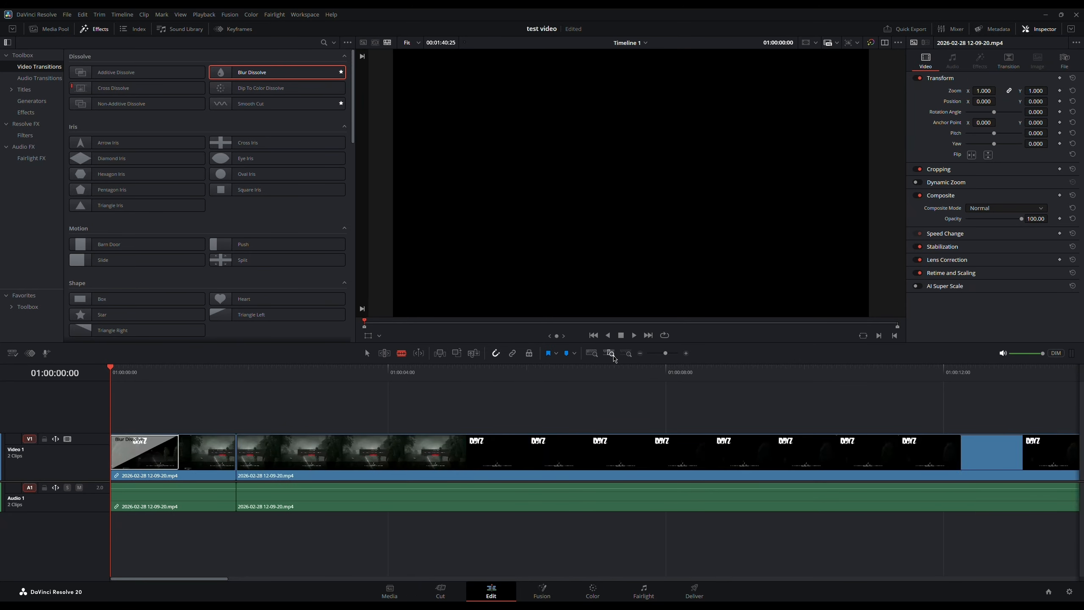
scroll(240, 273, "down", 3)
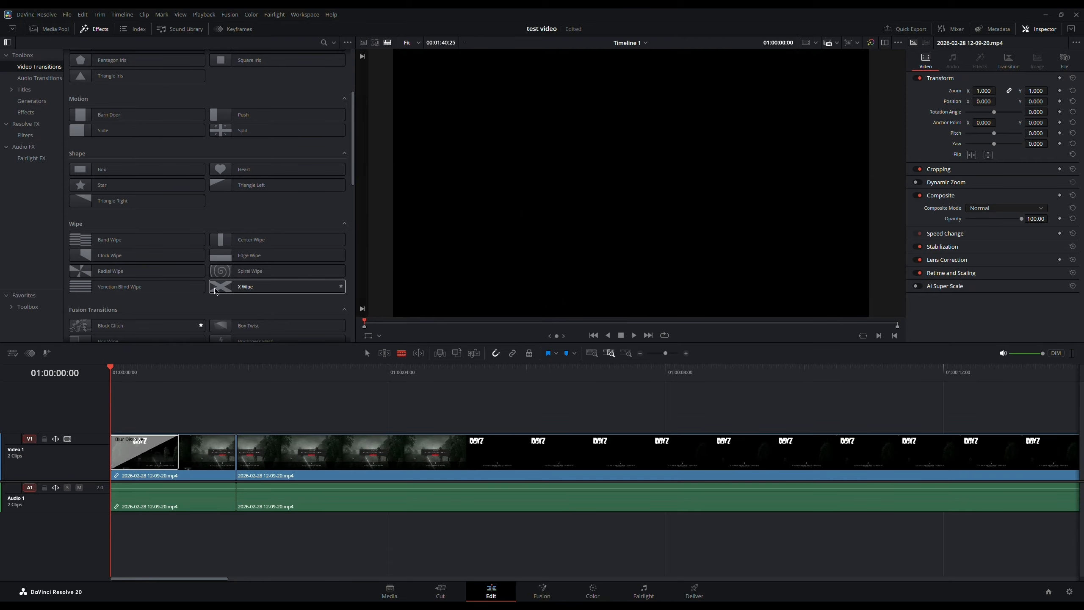
left_click_drag(272, 280, 235, 458)
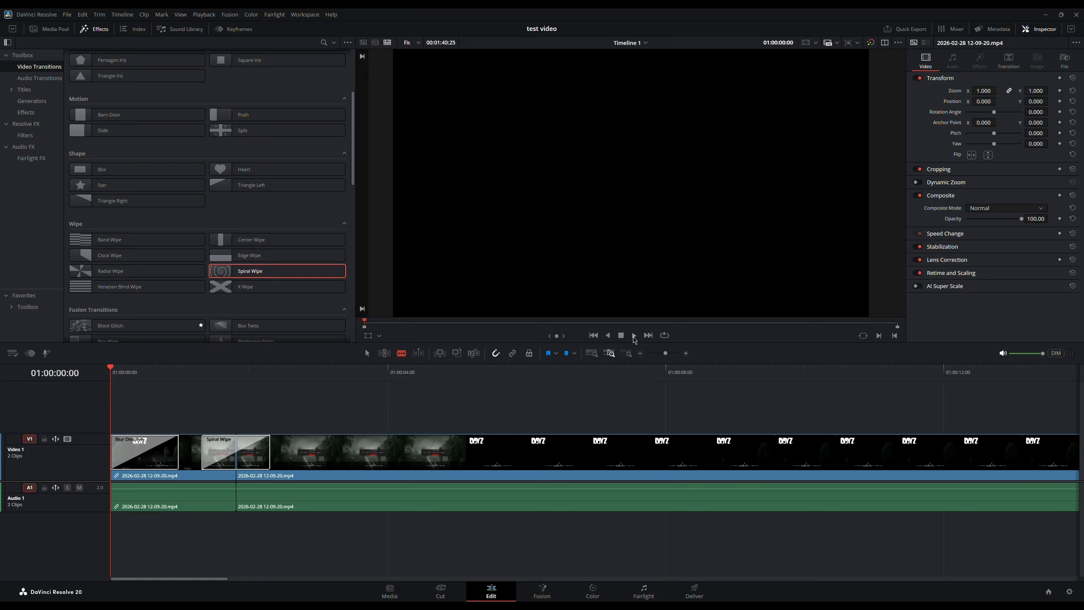
left_click(635, 336)
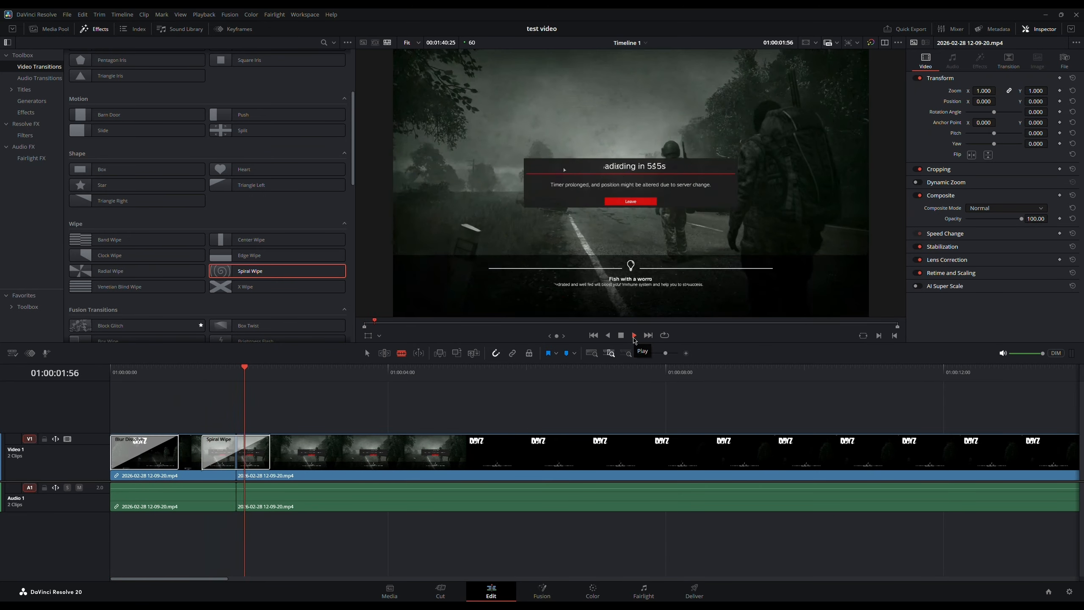
left_click(622, 336)
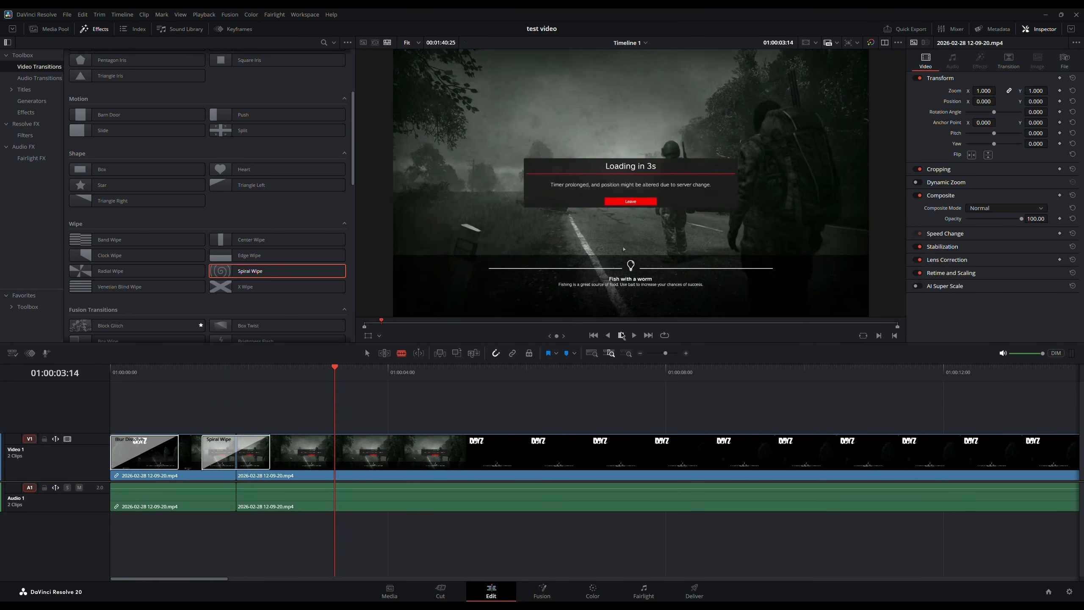
scroll(278, 214, "down", 3)
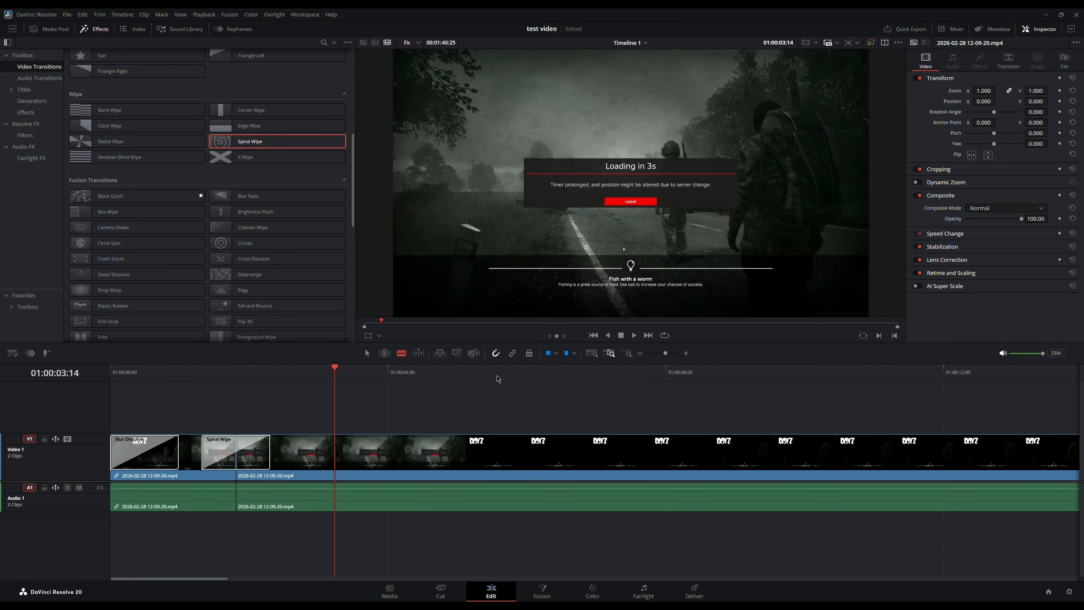
left_click(593, 335)
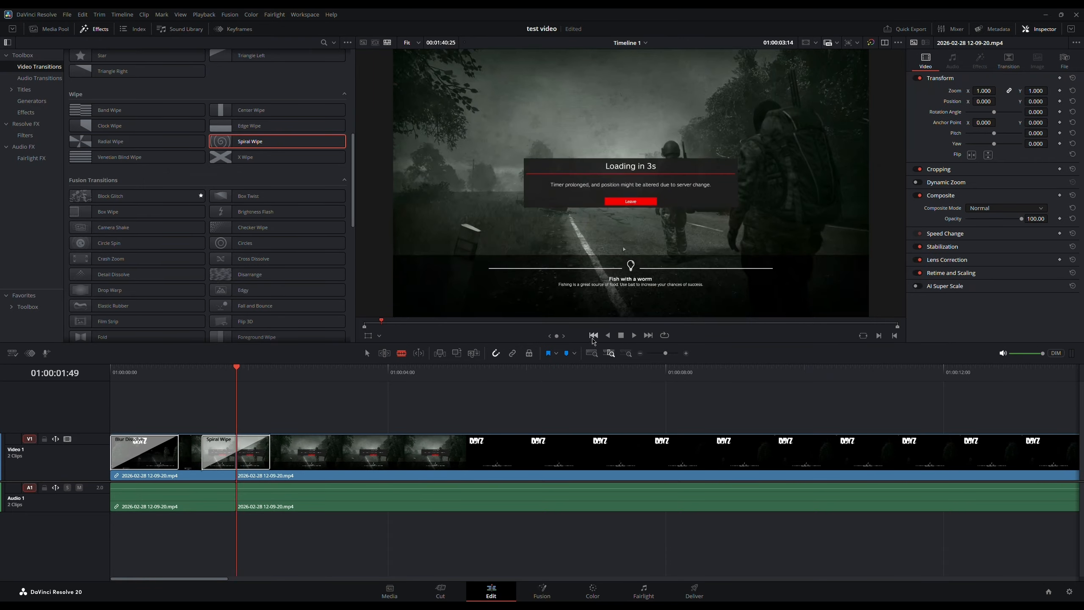
key("space")
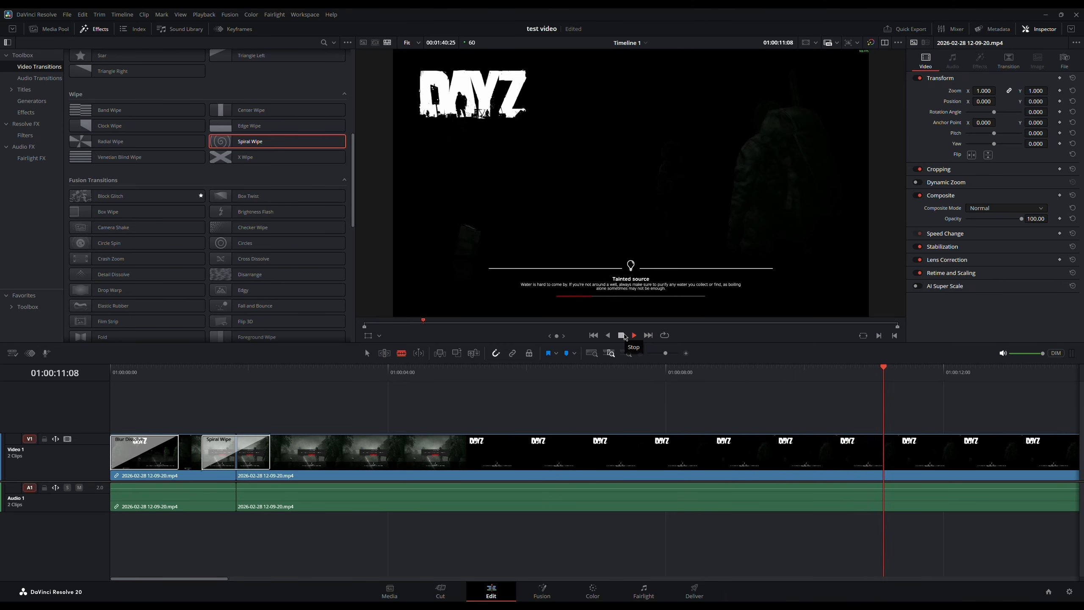
left_click(623, 337)
- Split both the video and audio clips at 01:00:05:50 on the black DayZ loading screen and save the project
left_click(397, 371)
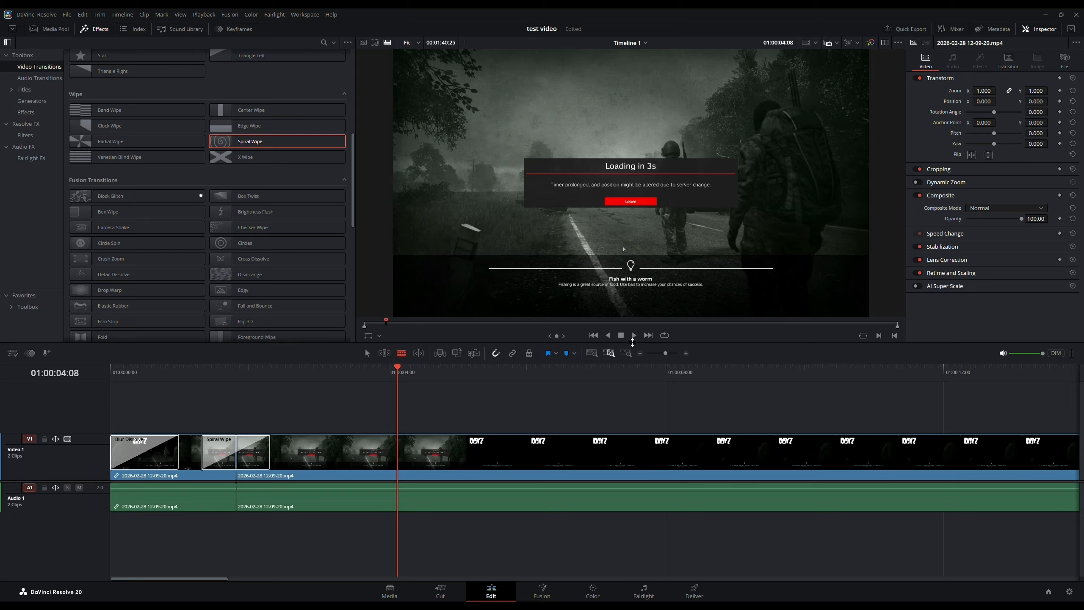
left_click(634, 336)
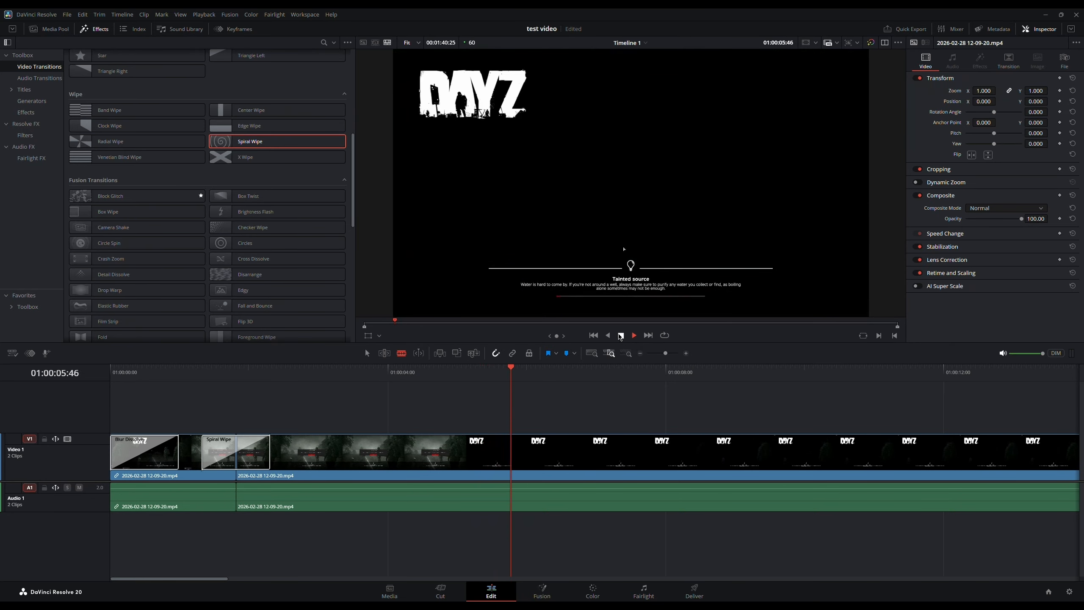
left_click(621, 336)
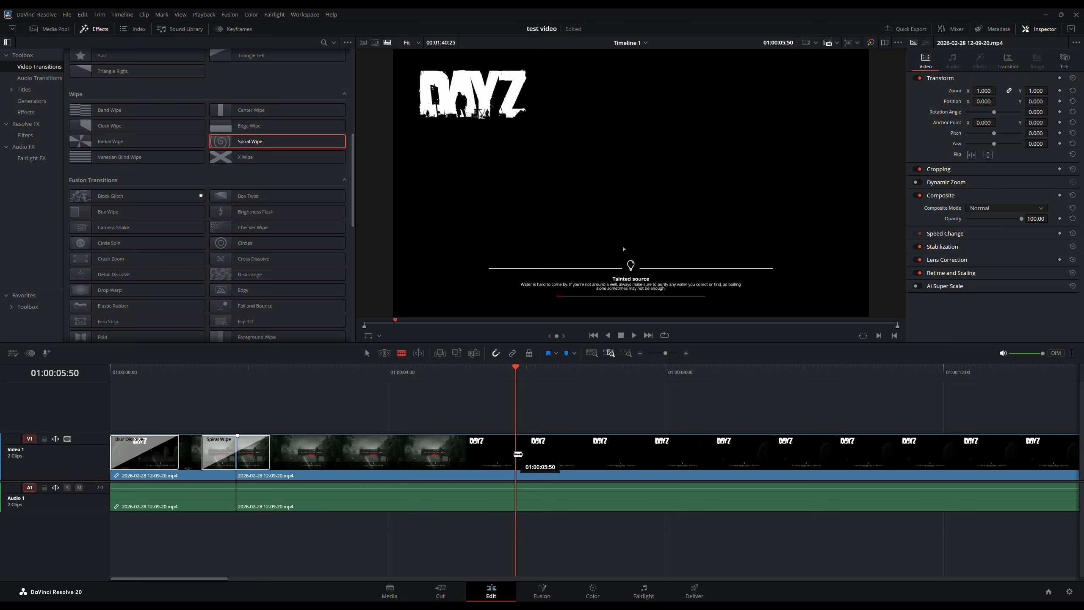
left_click(520, 456)
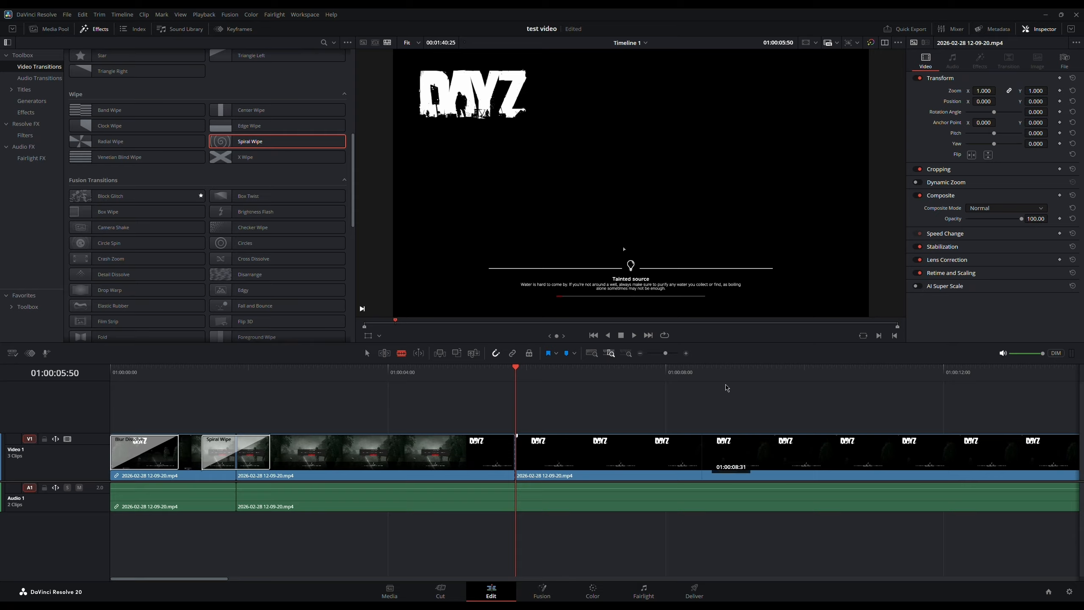
key("ctrl+s")
left_click(592, 353)
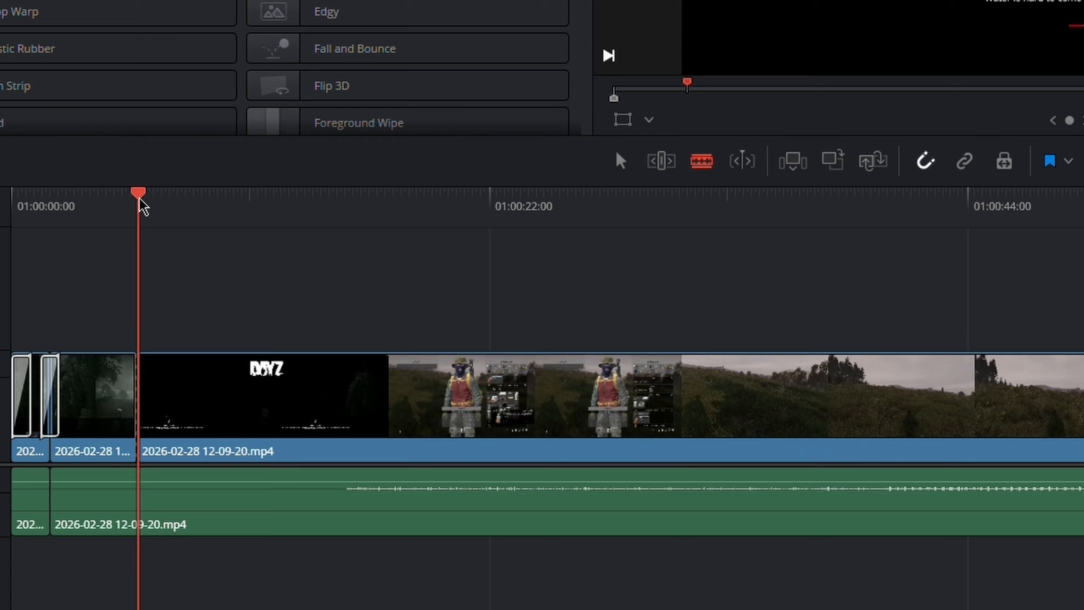
left_click_drag(169, 370, 183, 373)
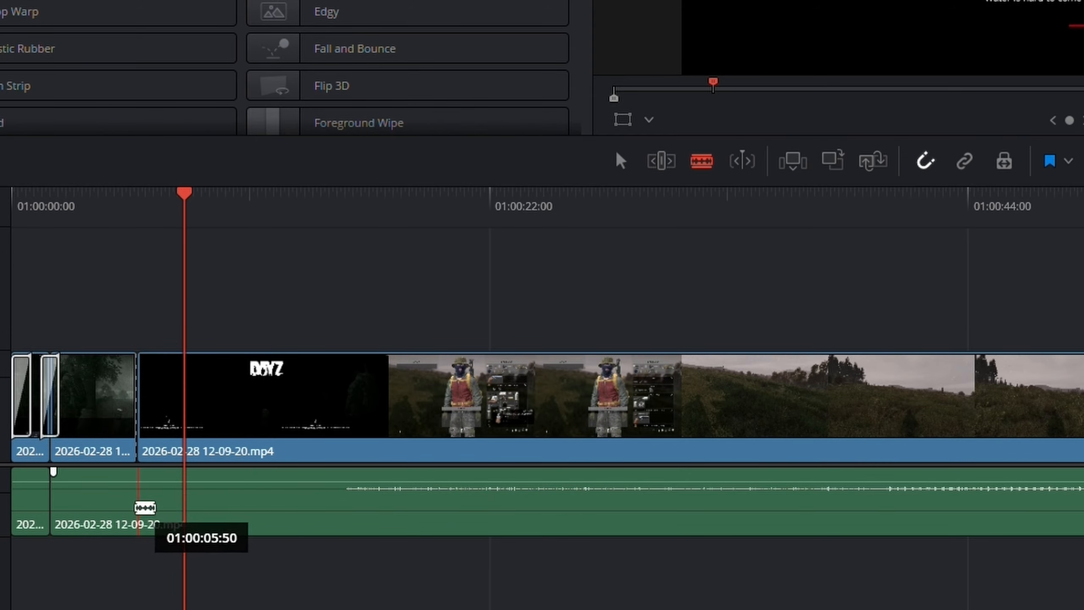
left_click(156, 508)
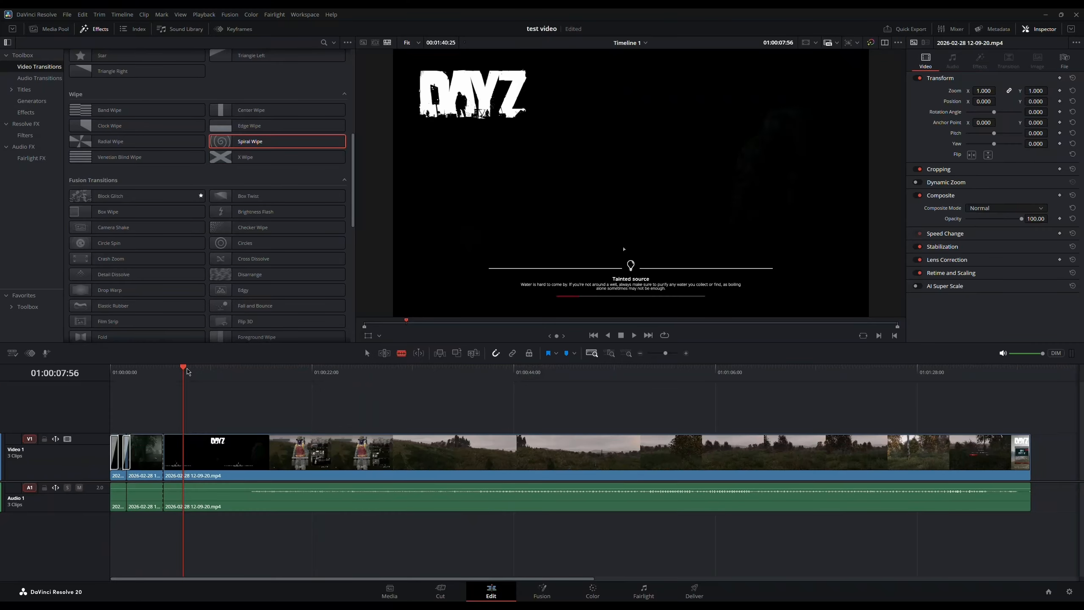
- Split the video and audio clips at 01:00:15:16, on the loading screen just before the gameplay begins
left_click_drag(187, 372, 251, 389)
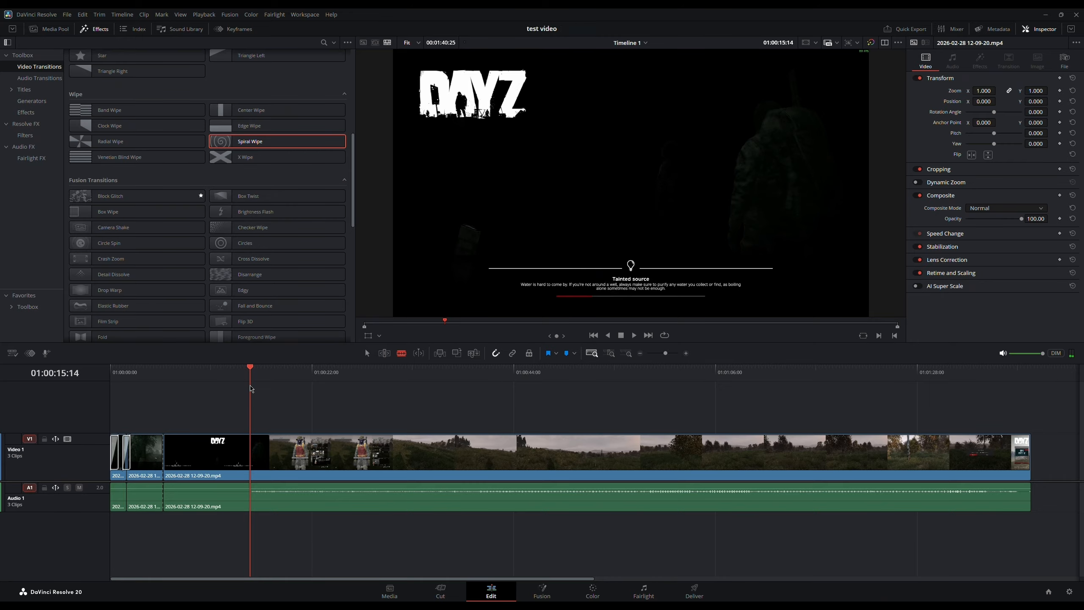
left_click(634, 337)
left_click(622, 336)
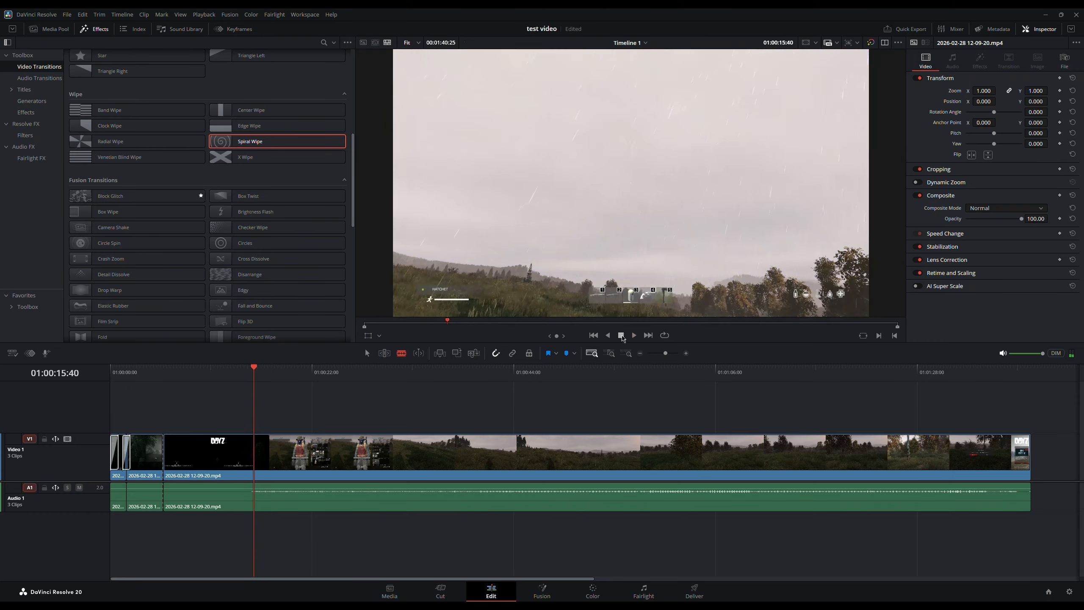
key("Left")
key("Left")
key("Left")
key("Left")
key("Left")
key("Left")
key("Left")
key("Left")
key("Left")
key("Left")
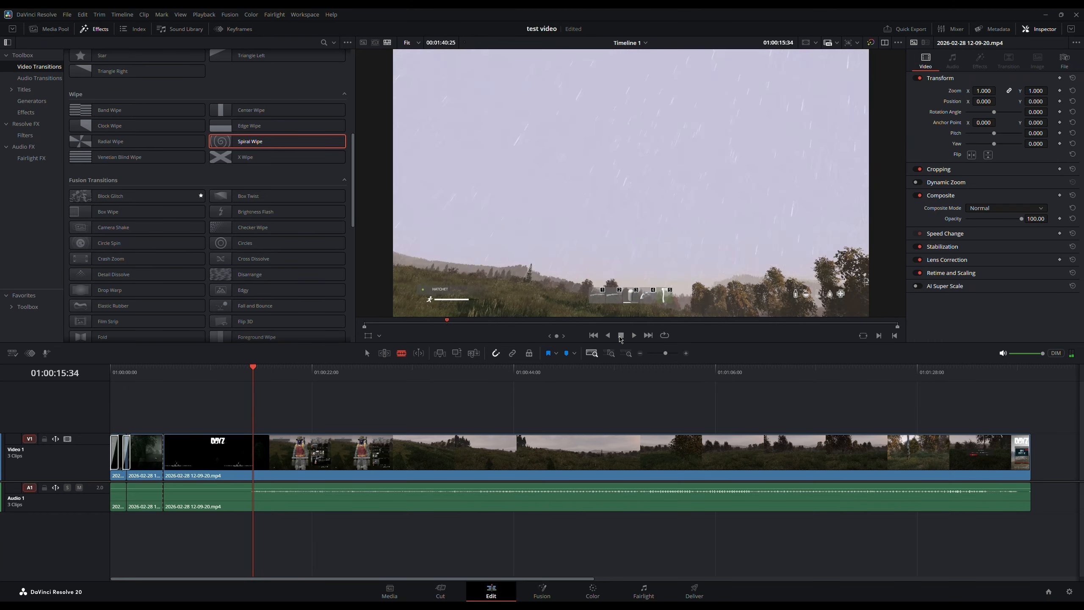
key("Left")
key("Left")
key("Left")
key("Left")
key("Left")
key("Left")
key("Left")
key("Left")
key("Left")
key("Left")
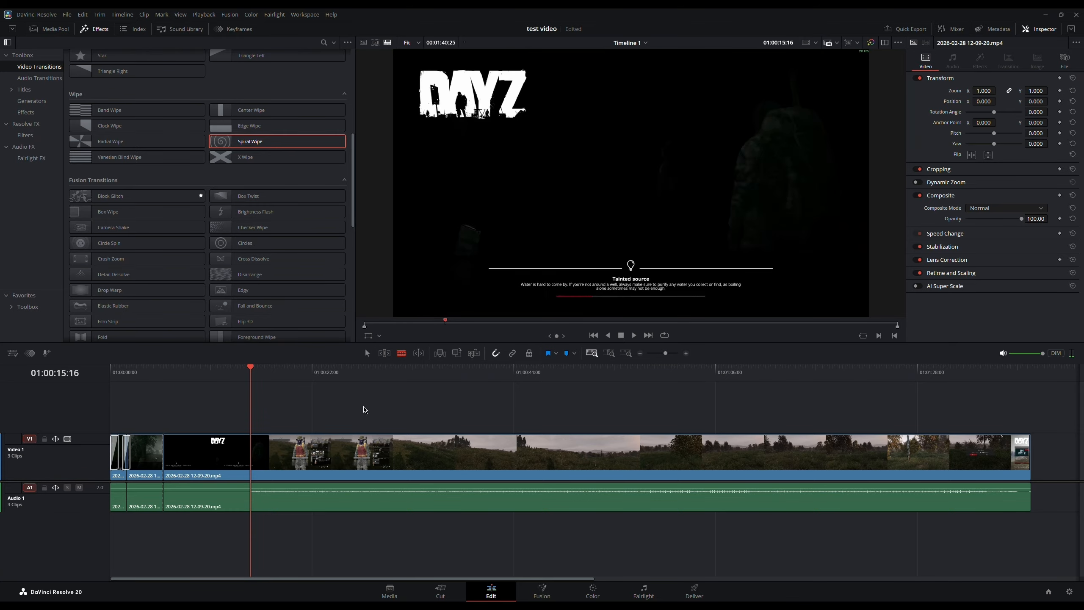
left_click(251, 467)
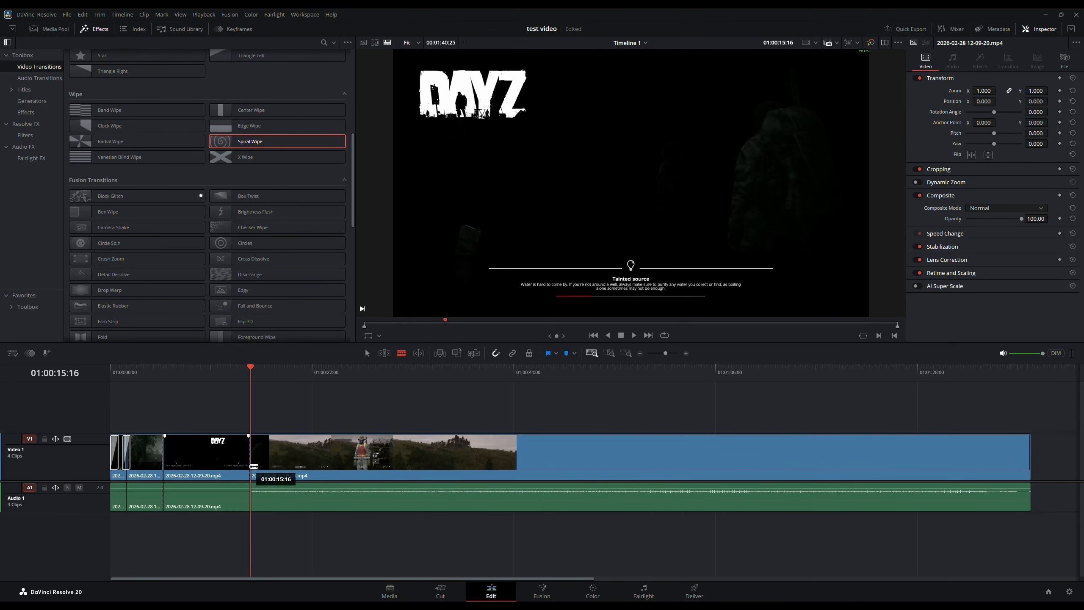
left_click(251, 500)
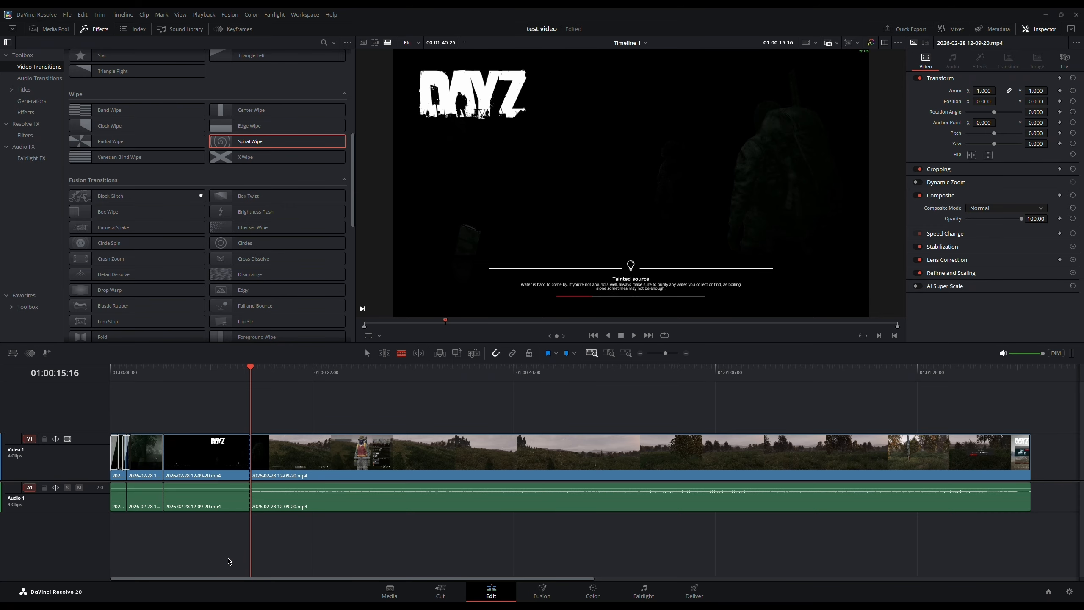
- Delete the DayZ loading-screen video and audio between 01:00:05:50 and 01:00:15:16, and play back the new cut into the gameplay
left_click_drag(230, 561, 203, 424)
key("Delete")
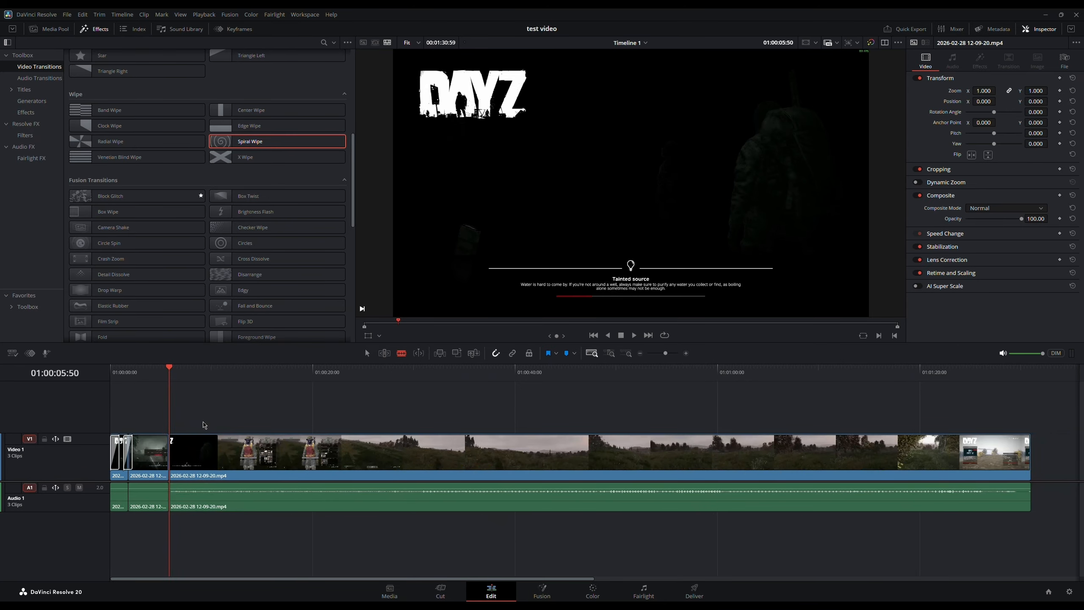
left_click(633, 335)
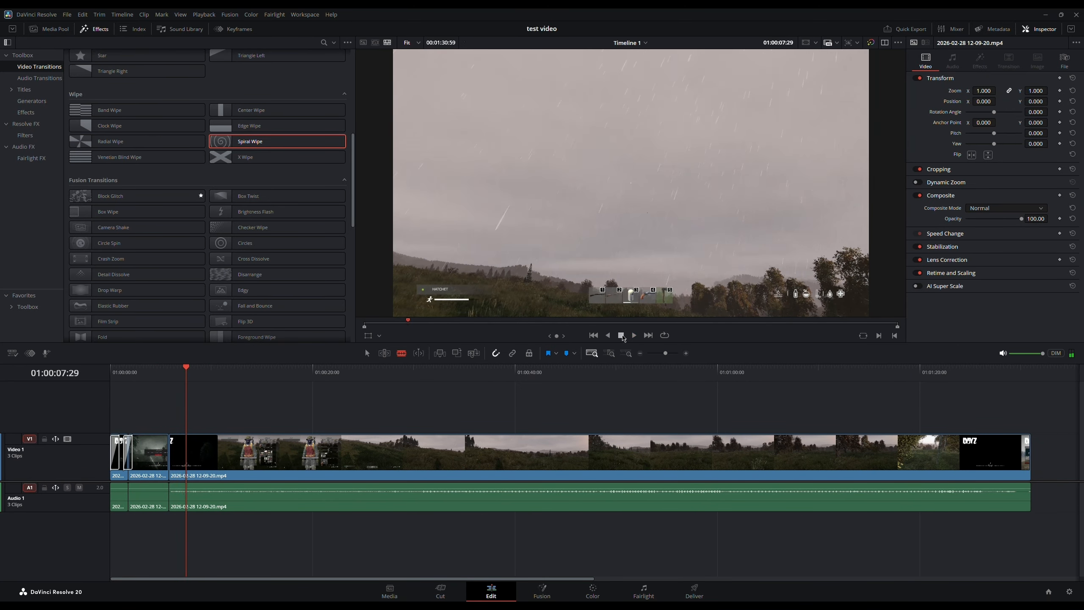
left_click(621, 336)
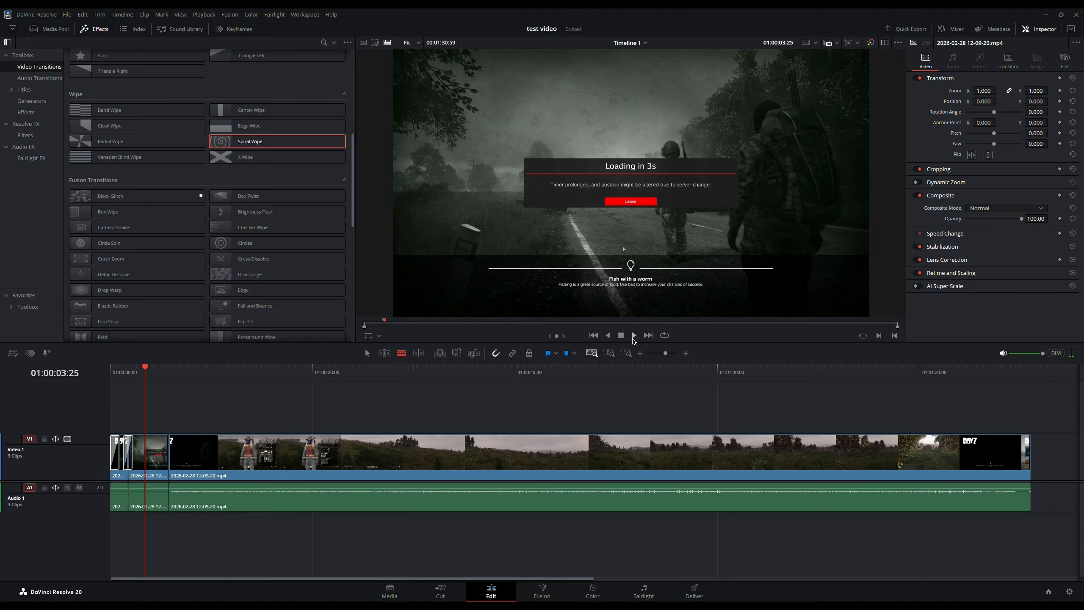
left_click(634, 339)
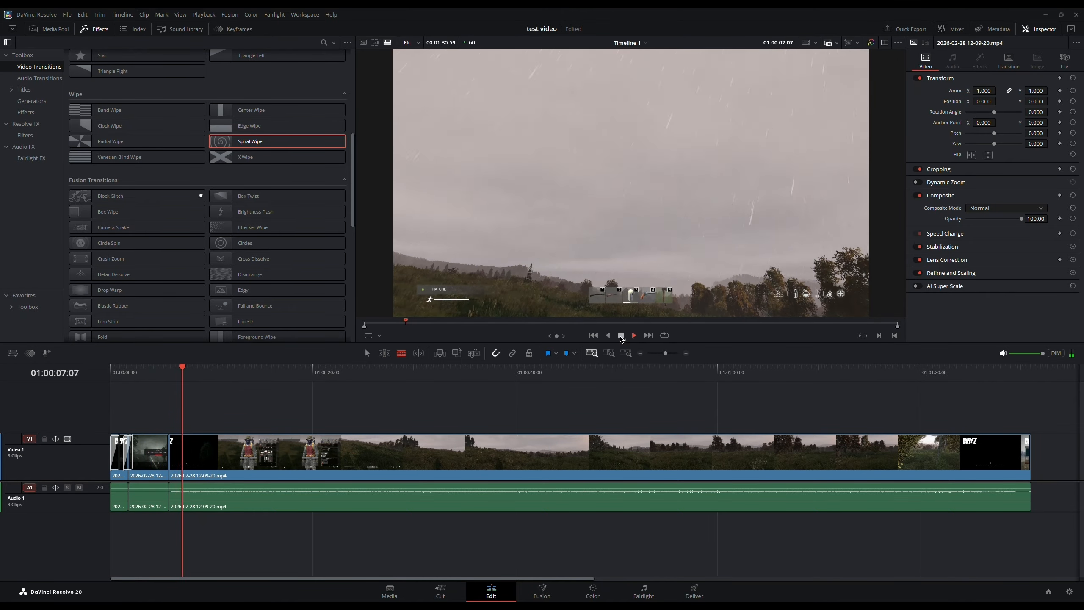
left_click(621, 336)
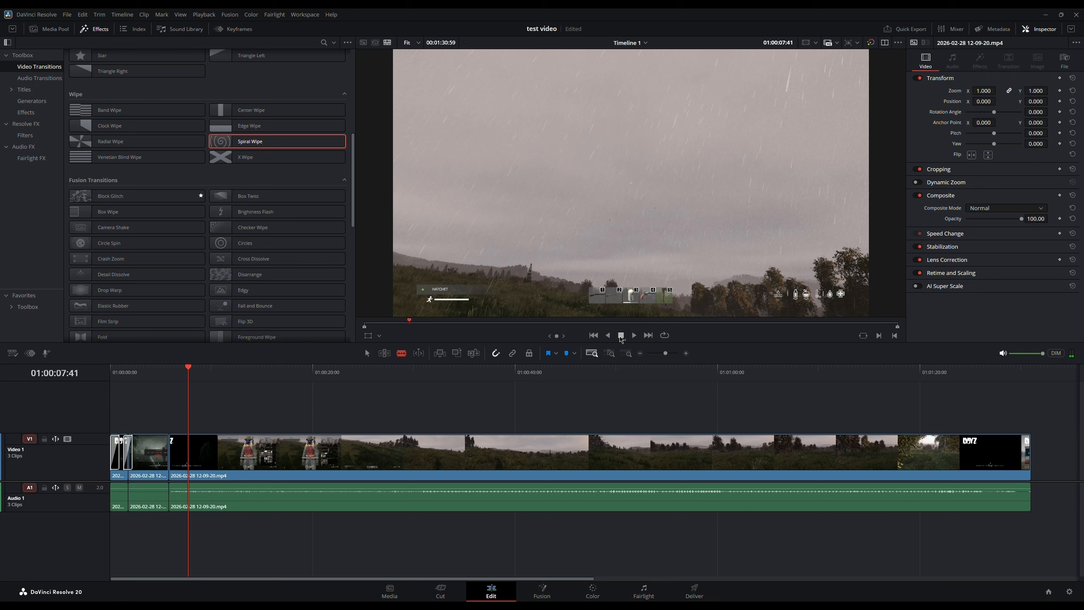
key("space")
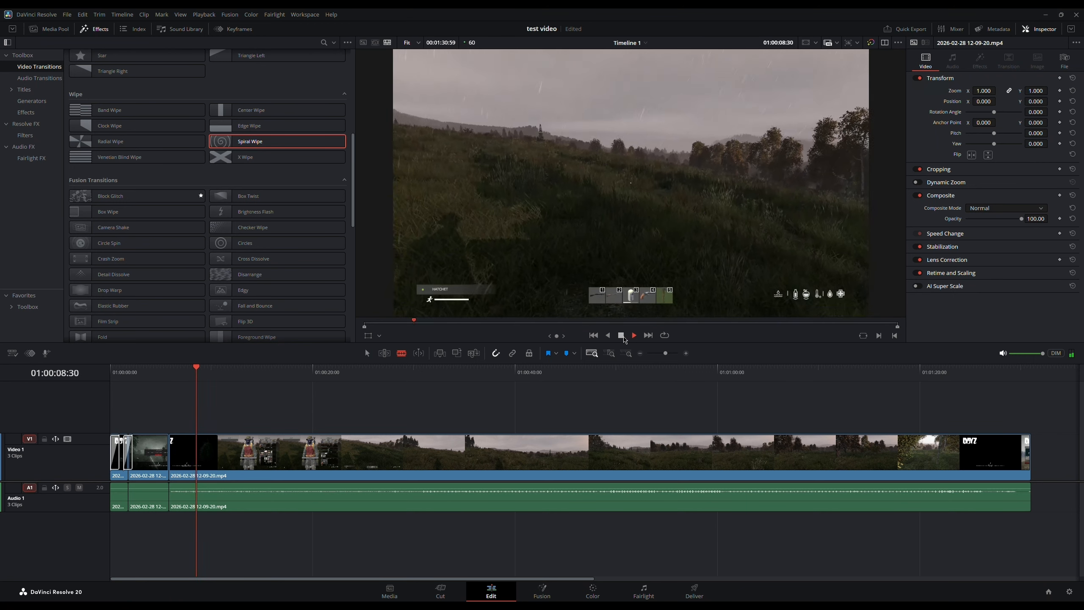
left_click(621, 336)
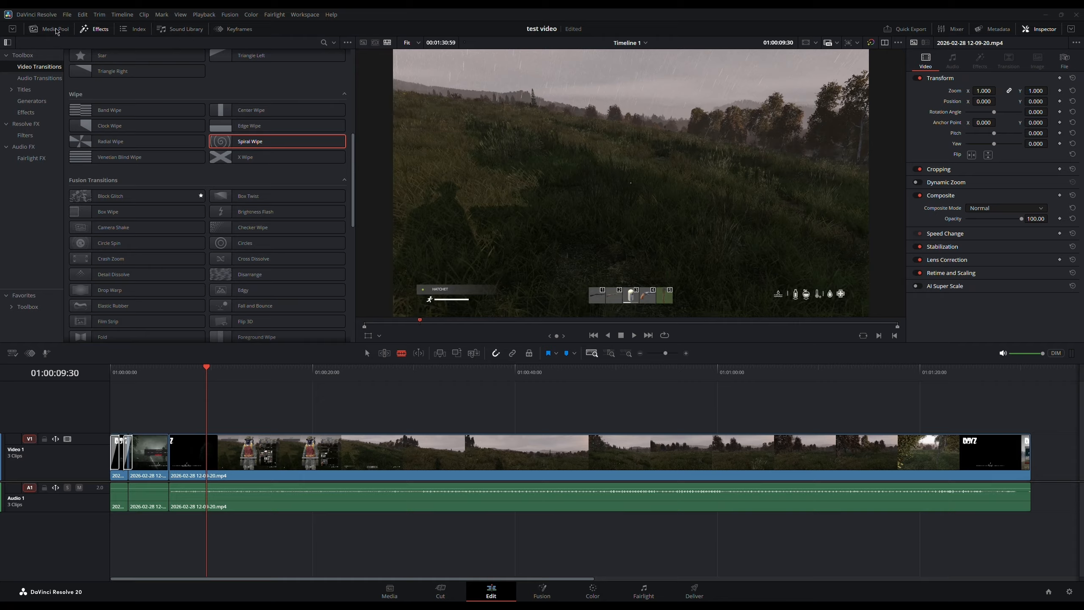
- Import Noob.png into the media pool, place it on a new video track above the gameplay at about 01:00:11:00, and play it back
left_click(49, 28)
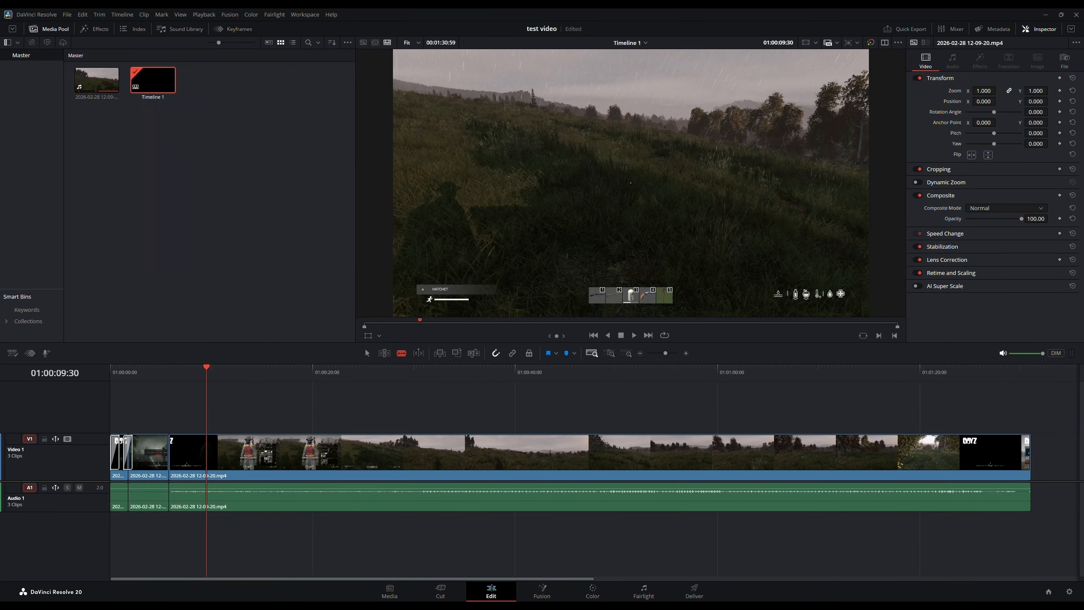
left_click_drag(0, 165, 245, 165)
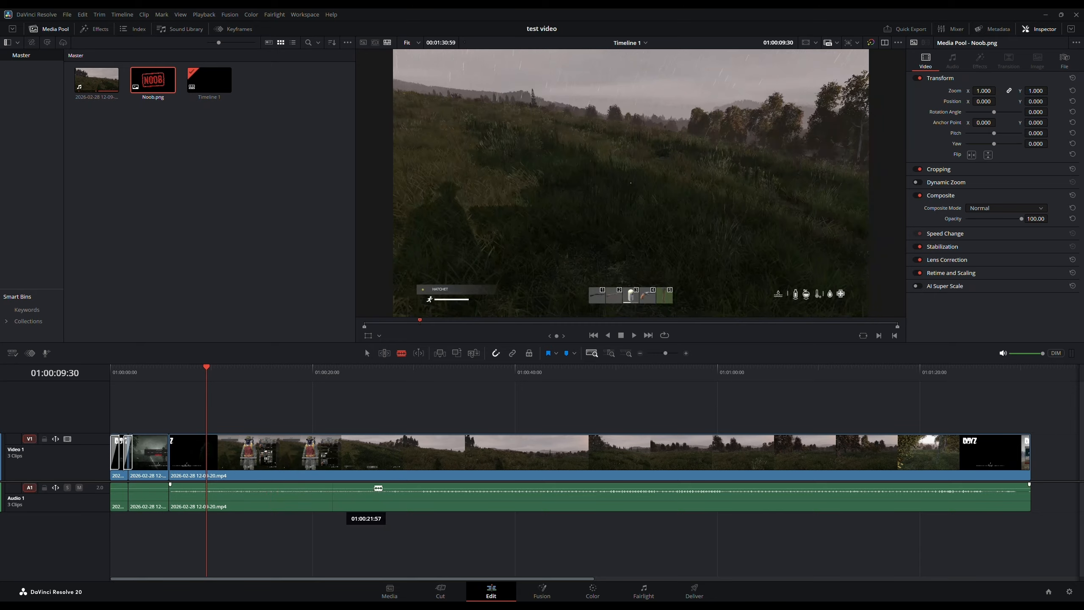
left_click_drag(156, 84, 220, 409)
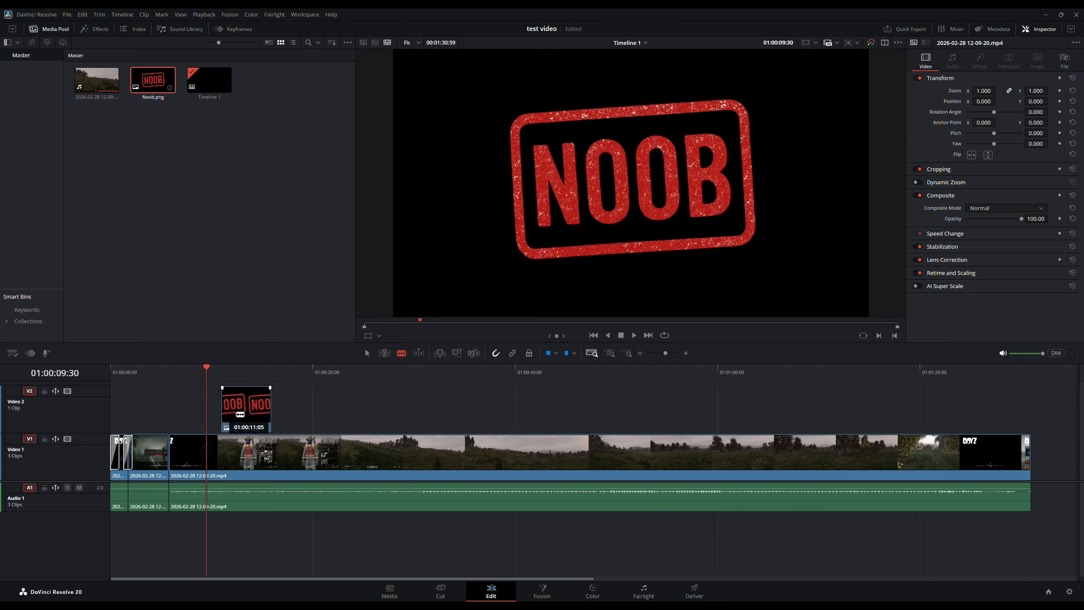
left_click(634, 336)
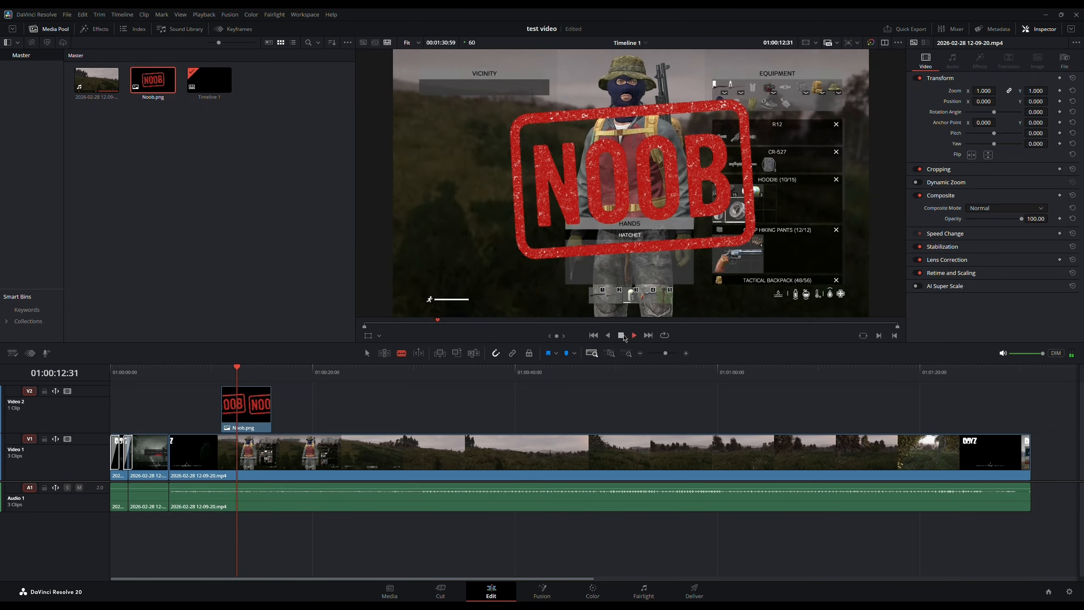
left_click(622, 336)
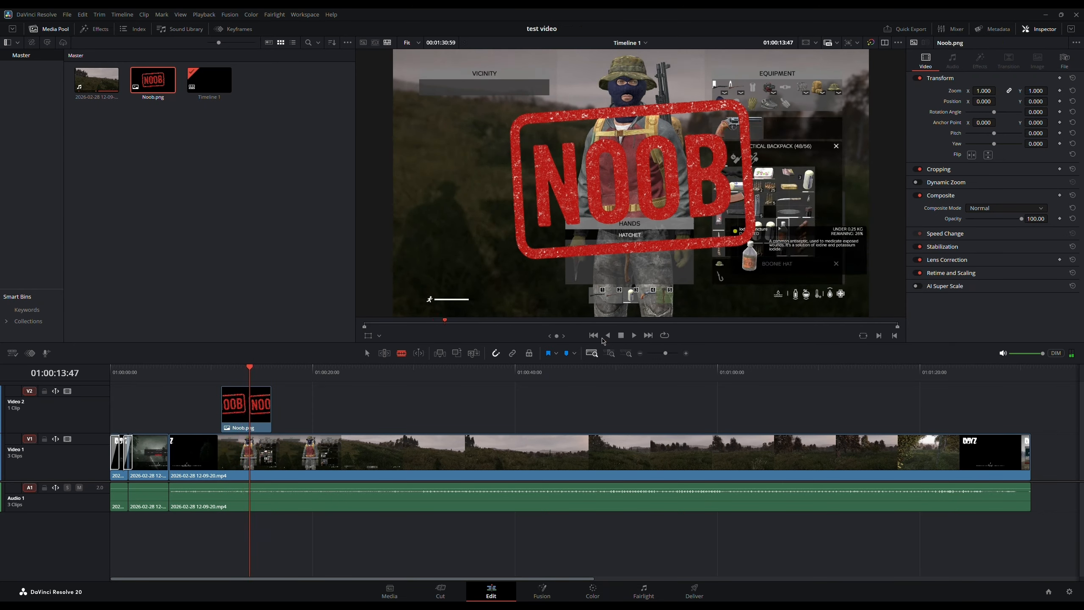
left_click(634, 336)
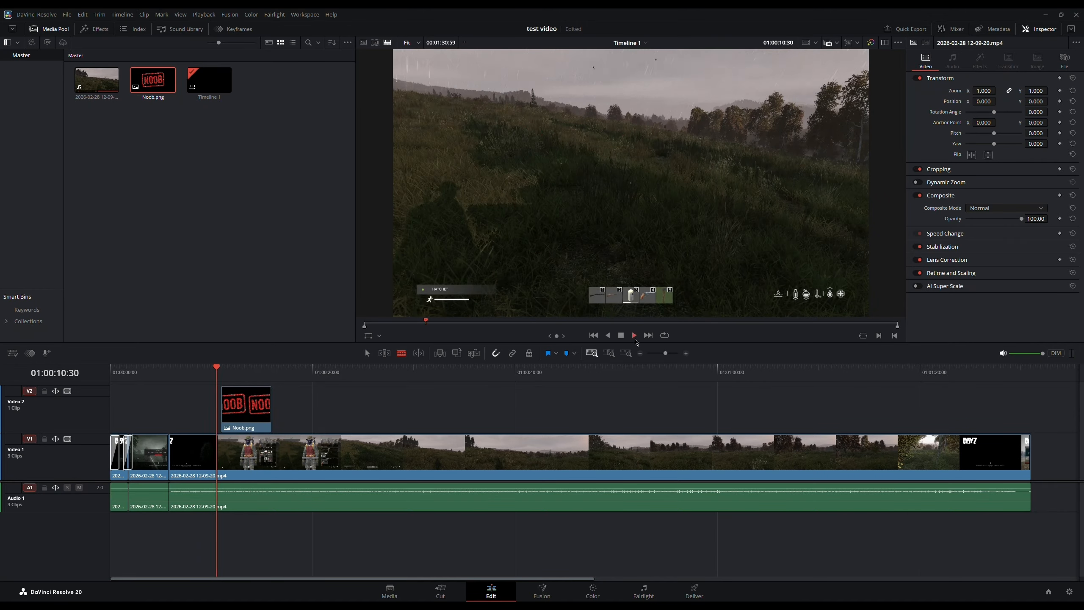
left_click(626, 337)
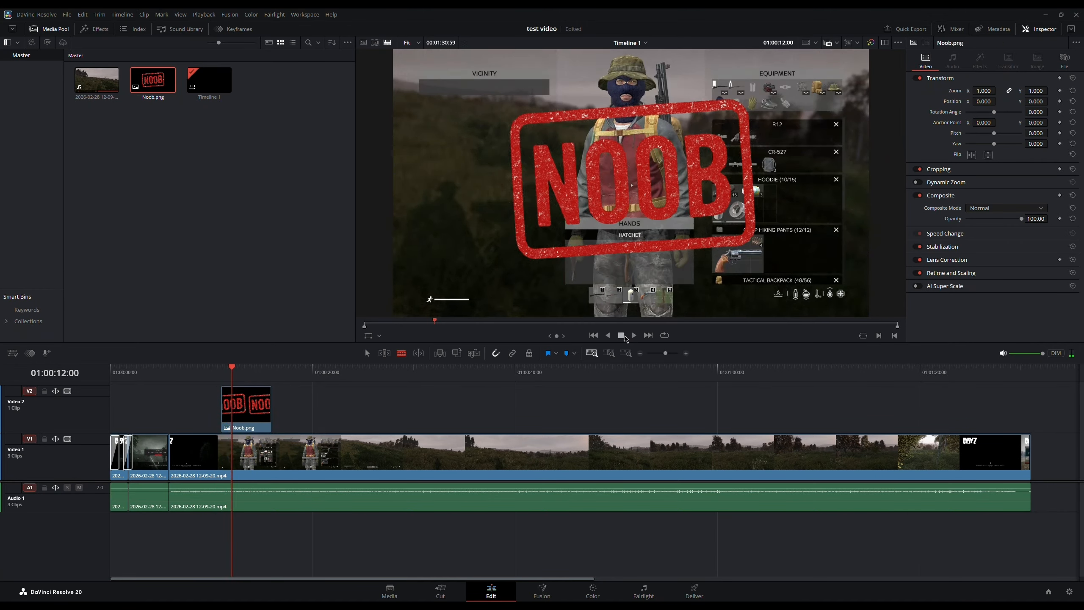
- Move the Noob.png clip to start at 01:00:11:14, the frame where the inventory opens, and play back the new timing
left_click(611, 354)
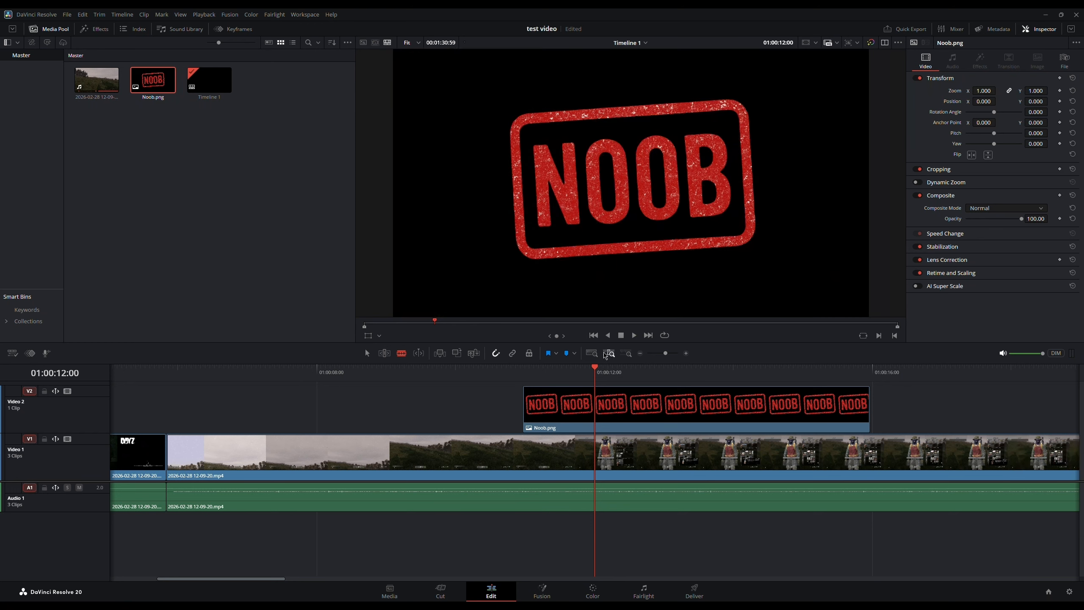
left_click(607, 336)
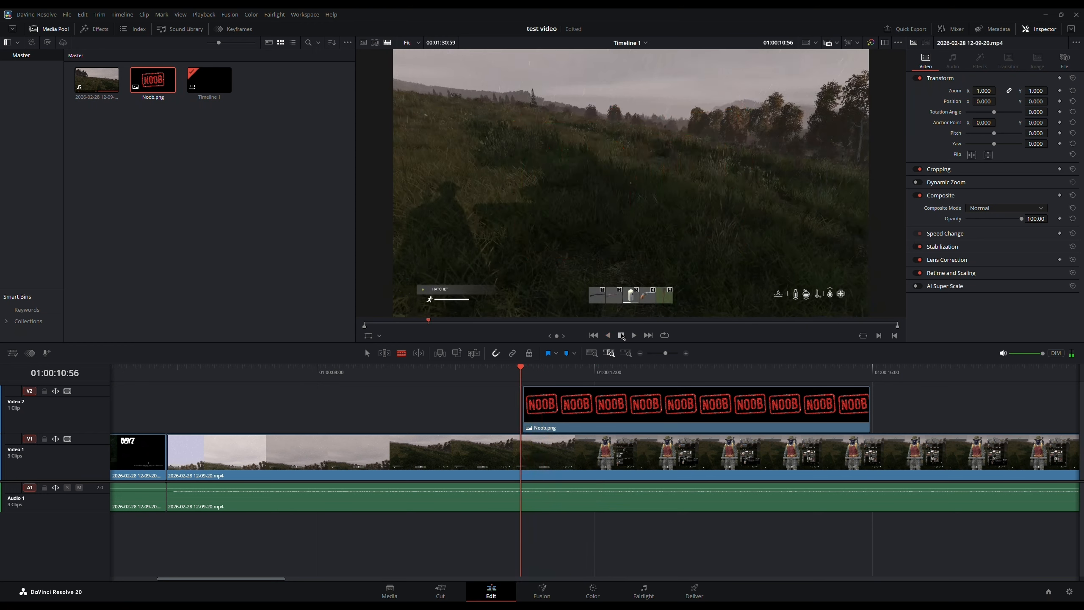
left_click(632, 337)
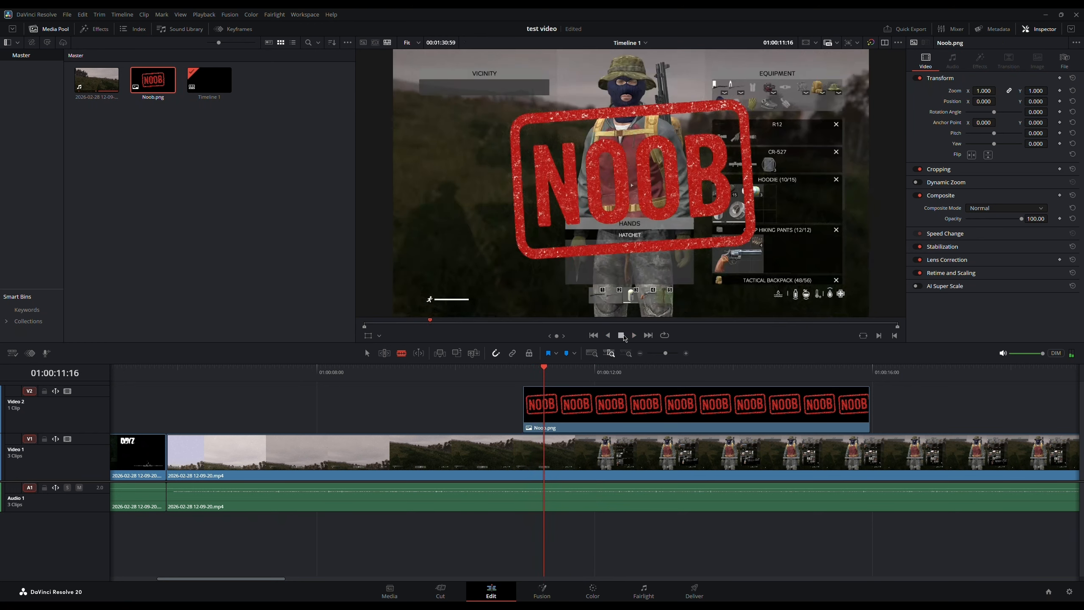
key("Left")
key("Left")
key("Left")
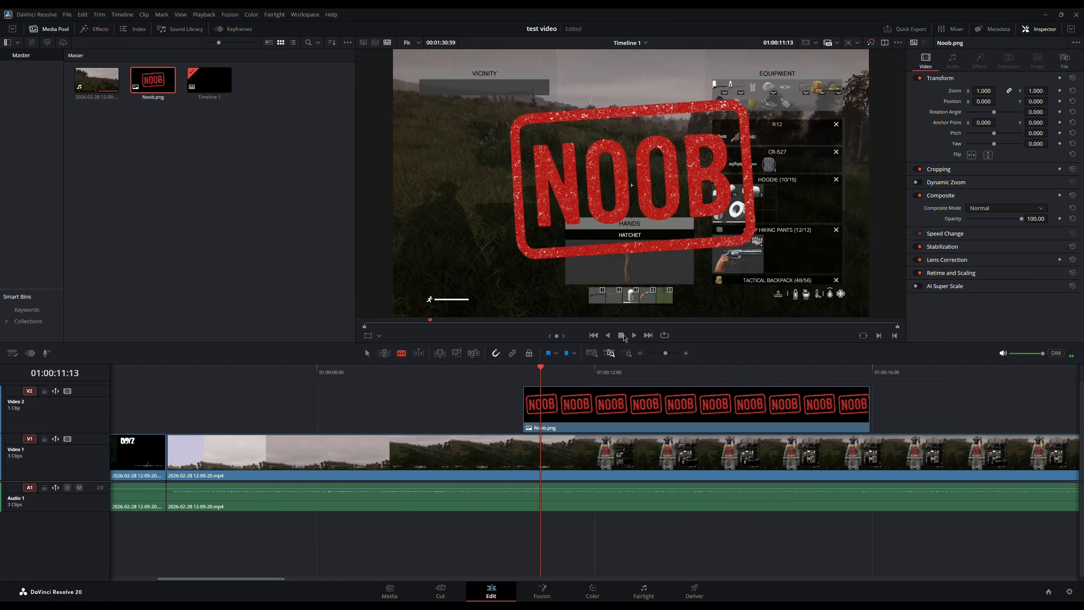
key("Right")
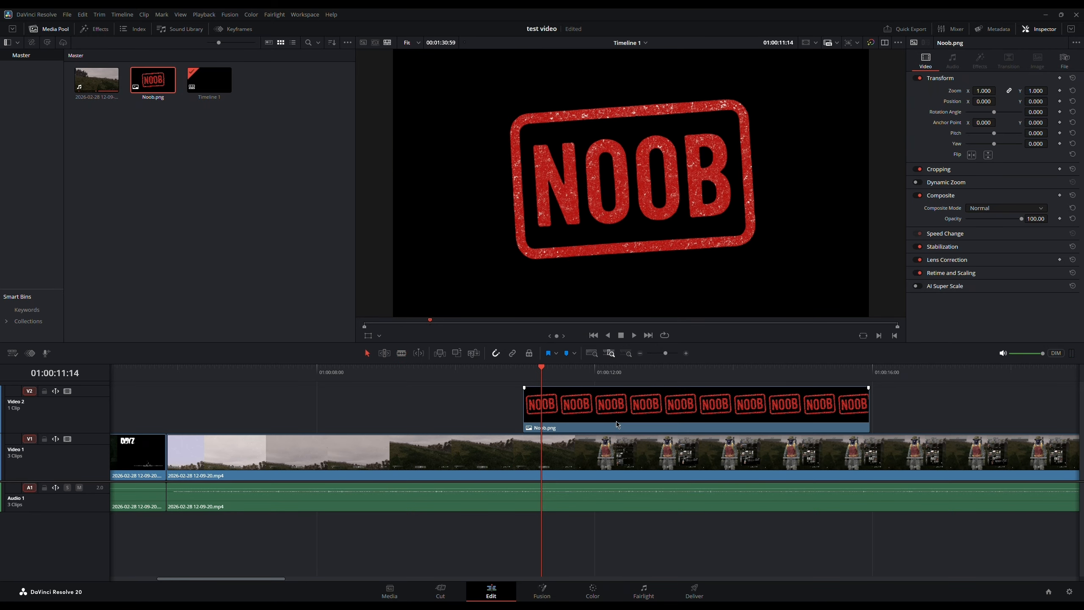
key("b")
left_click_drag(561, 413, 584, 412)
left_click(399, 373)
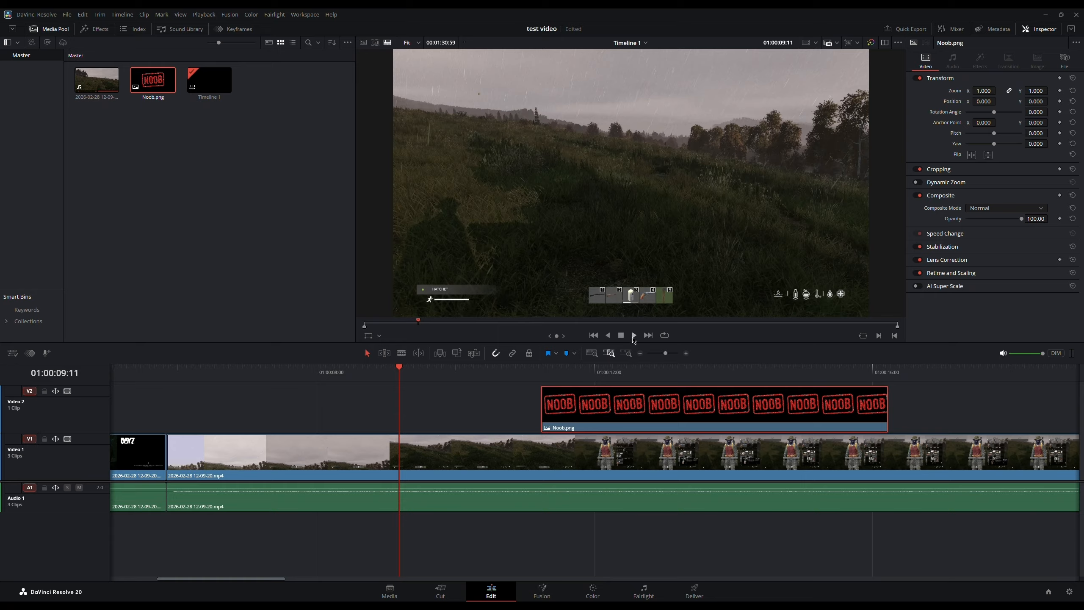
left_click(634, 337)
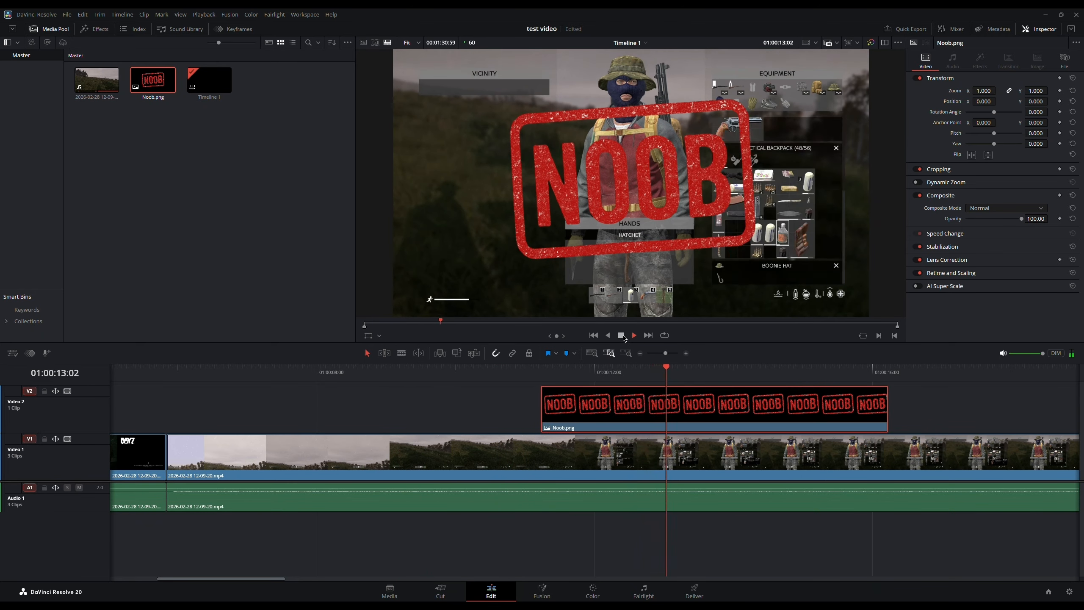
left_click(622, 335)
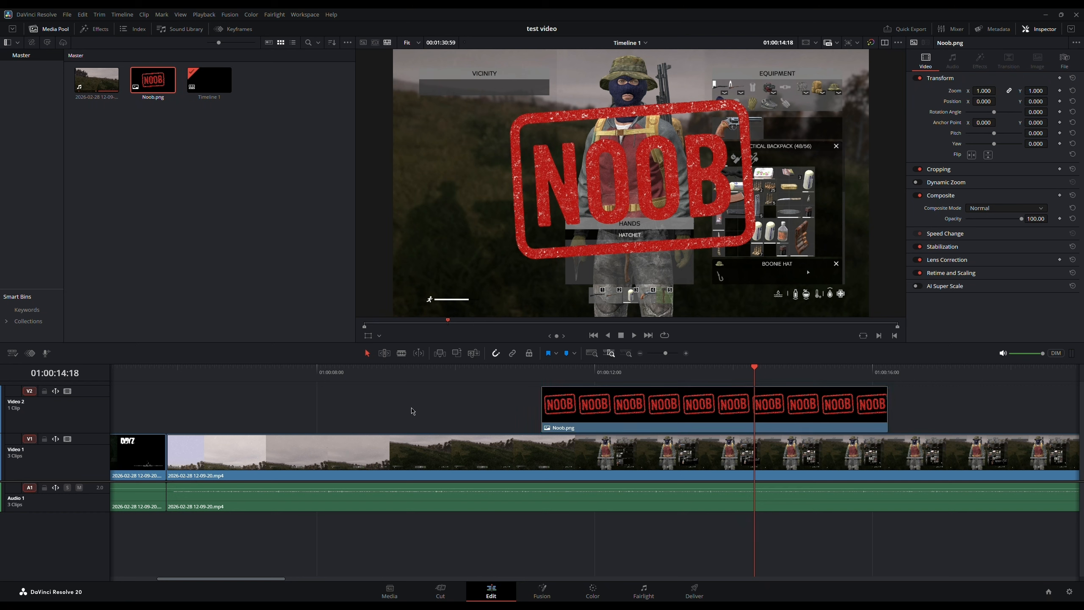
- Select the Noob.png clip on Video 2 and enlarge the timeline area below the viewer
left_click(608, 417)
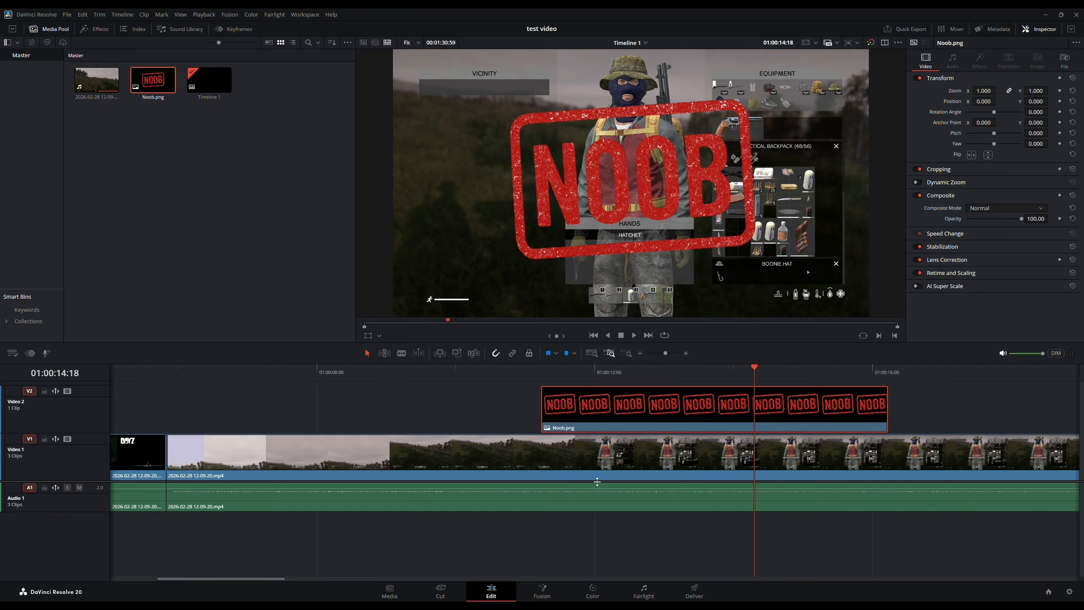
mouse_move(597, 482)
left_mouse_down()
mouse_move(596, 505)
mouse_move(599, 489)
left_mouse_up()
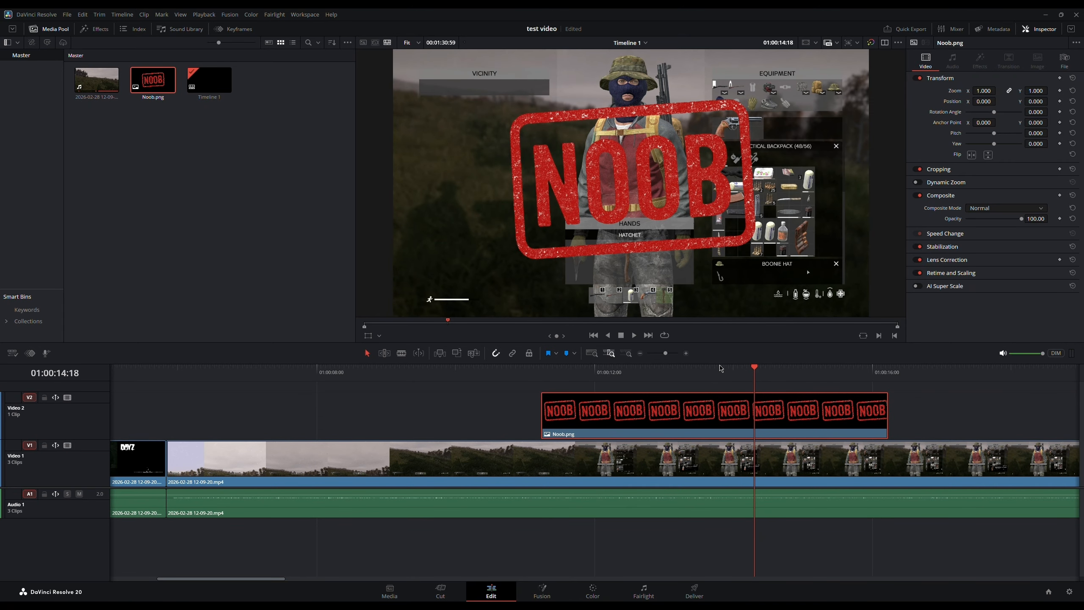
left_click_drag(717, 363, 718, 358)
left_click_drag(723, 328, 724, 313)
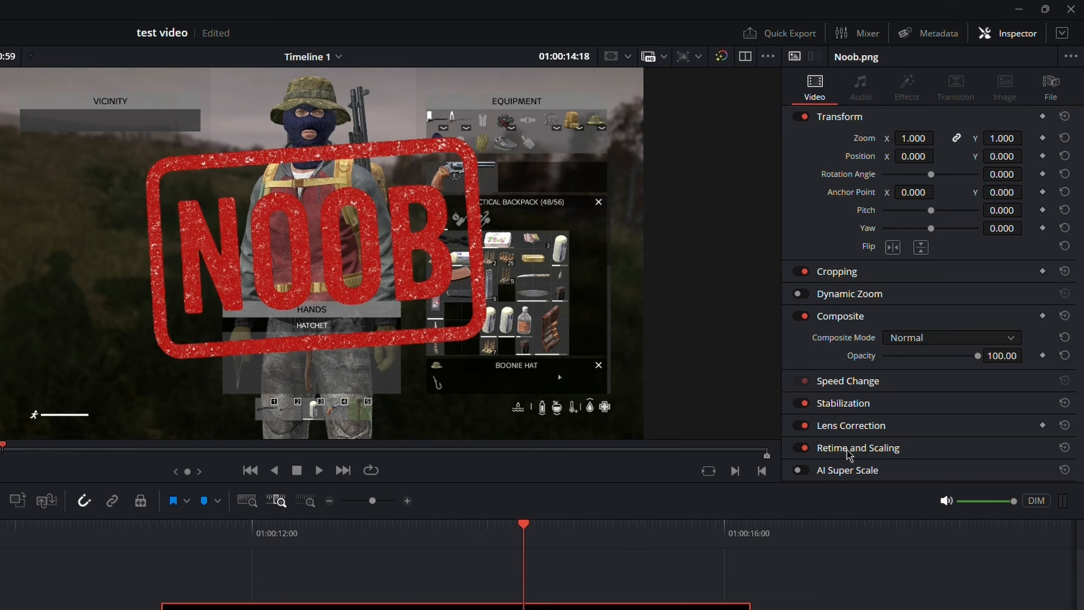
- Try out the bottom and right crop settings on the Noob.png clip
left_click(852, 273)
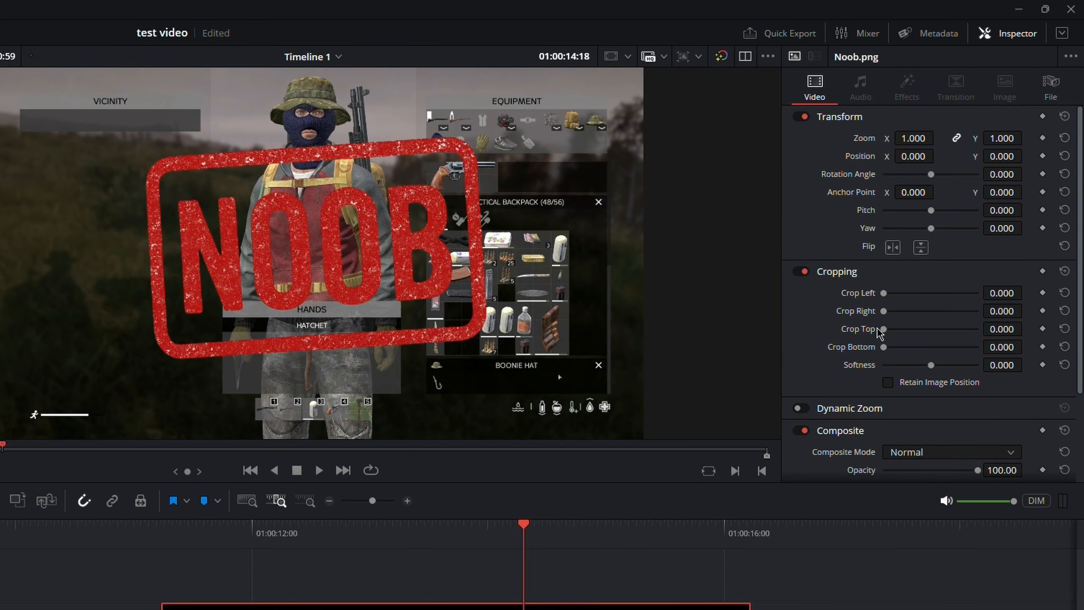
mouse_move(883, 347)
left_mouse_down()
mouse_move(932, 349)
mouse_move(915, 361)
mouse_move(911, 350)
mouse_move(939, 349)
mouse_move(874, 365)
left_mouse_up()
left_click_drag(880, 311, 862, 338)
key("ctrl+s")
- Scale the Noob.png overlay to a zoom of 0.530 and position it beside the character at X -1046, Y -48
left_click_drag(912, 139, 789, 156)
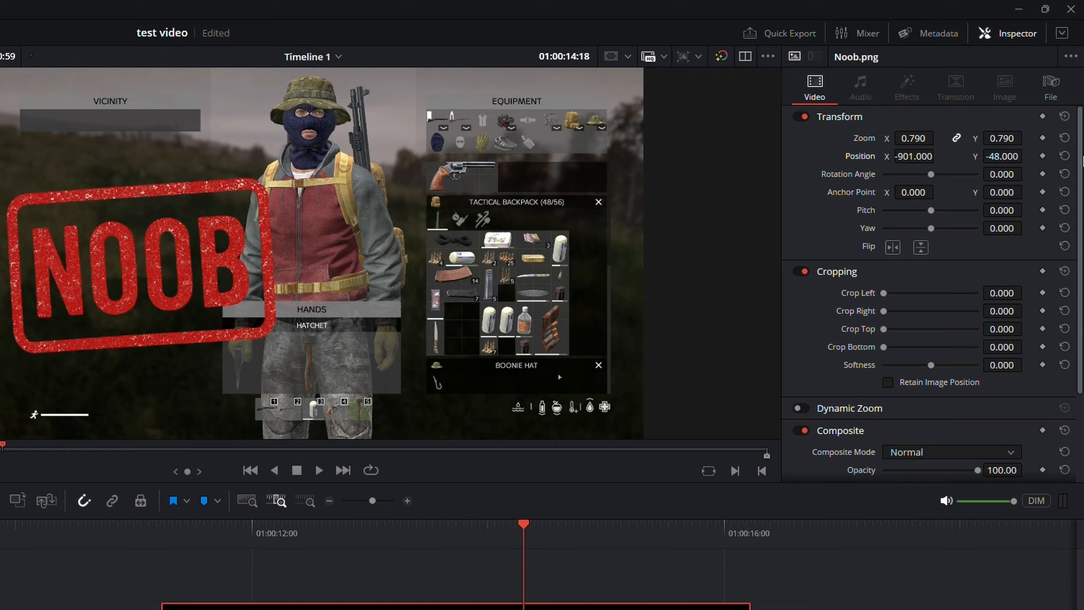
left_click_drag(912, 139, 884, 156)
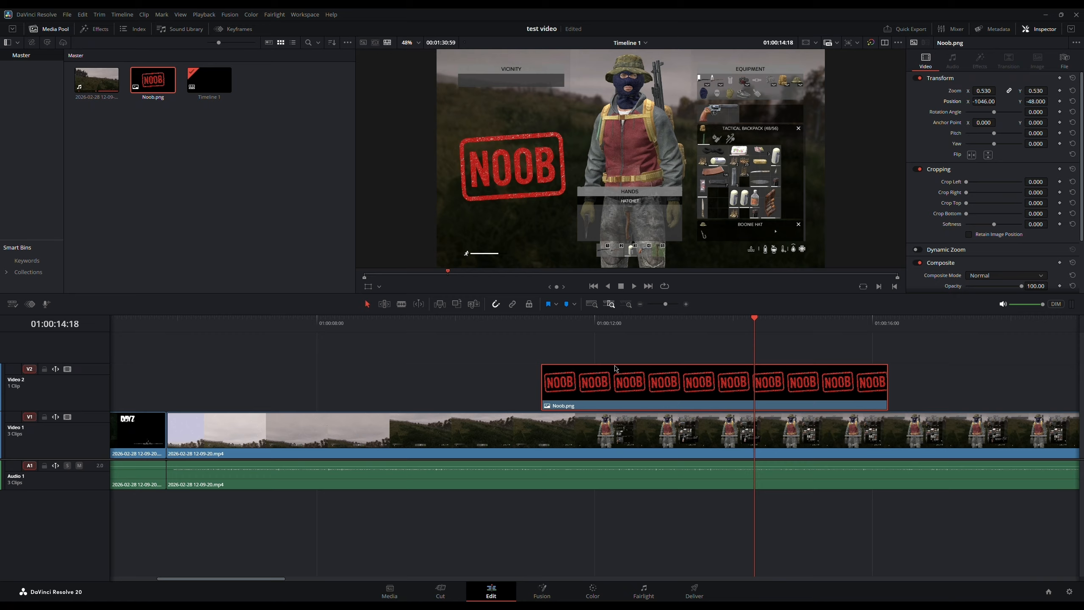
- Play back the resized Noob.png overlay from 01:00:10:48 until past the end of its clip
left_click(109, 531)
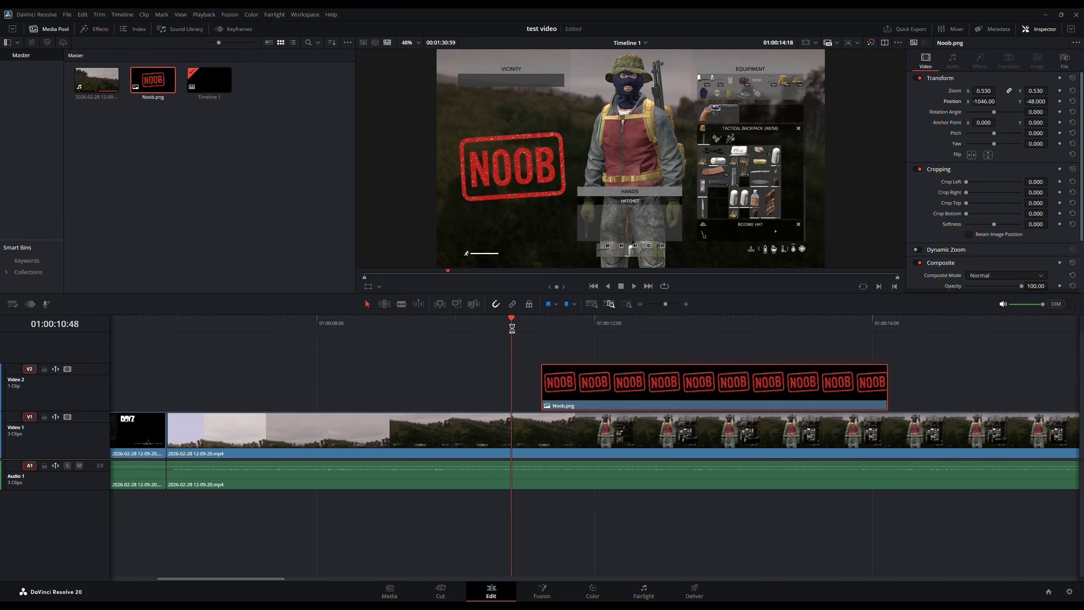
left_click(319, 470)
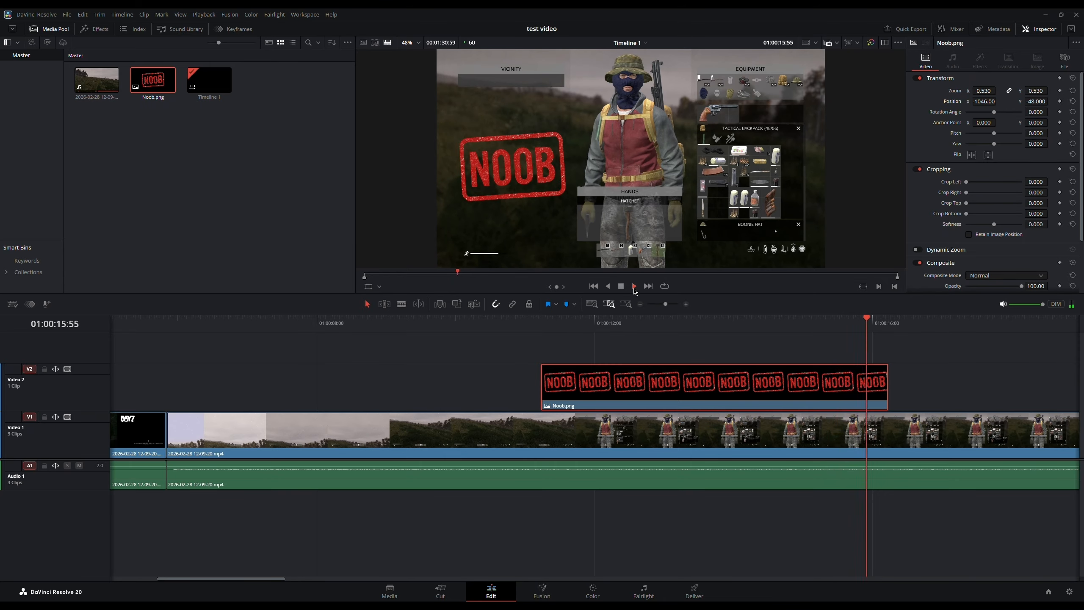
left_click(621, 289)
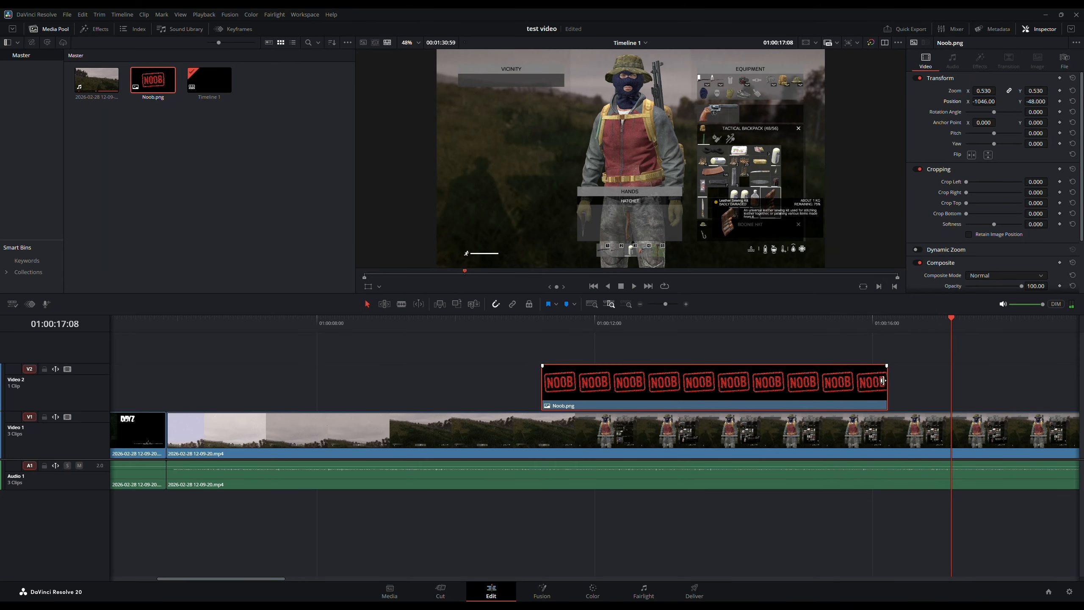
- Shorten the Noob.png clip so it ends at about 01:00:14:35 and play back its start over the inventory scene
left_click_drag(888, 381, 860, 386)
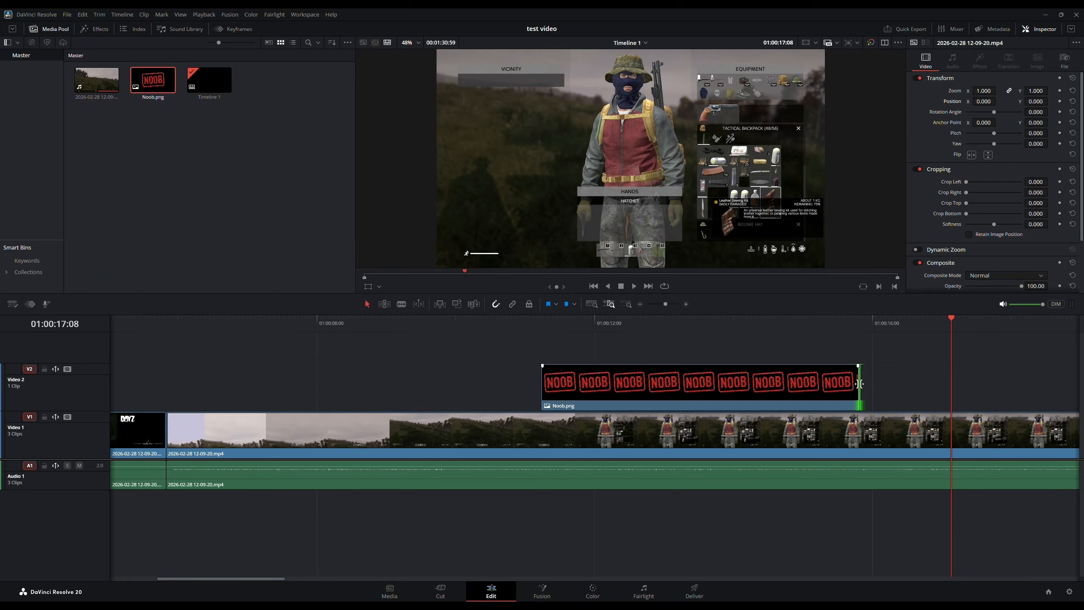
left_click_drag(860, 384, 774, 386)
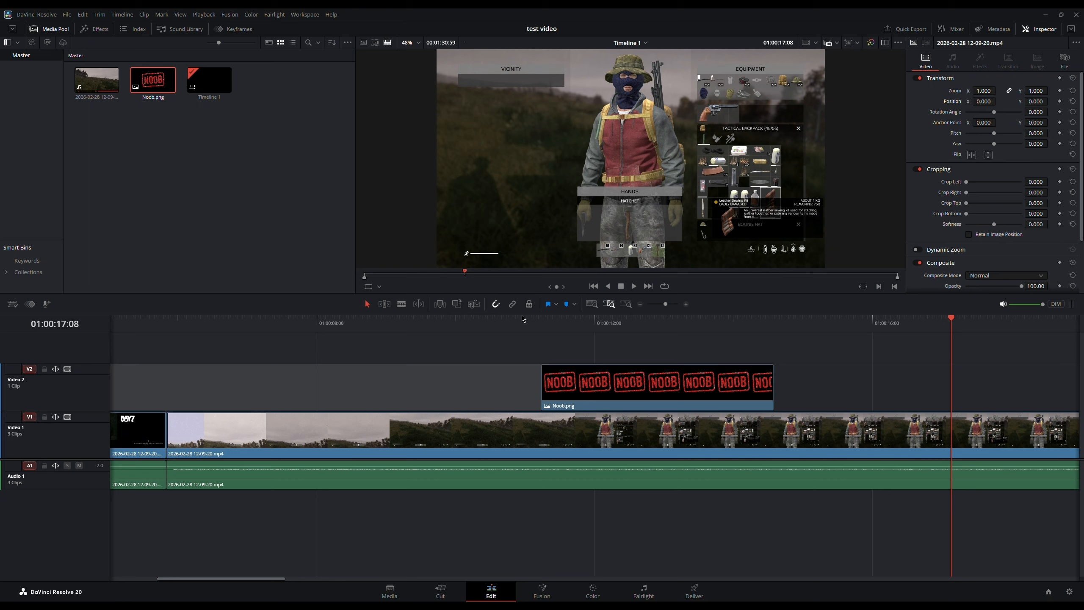
left_click(522, 318)
left_click(637, 286)
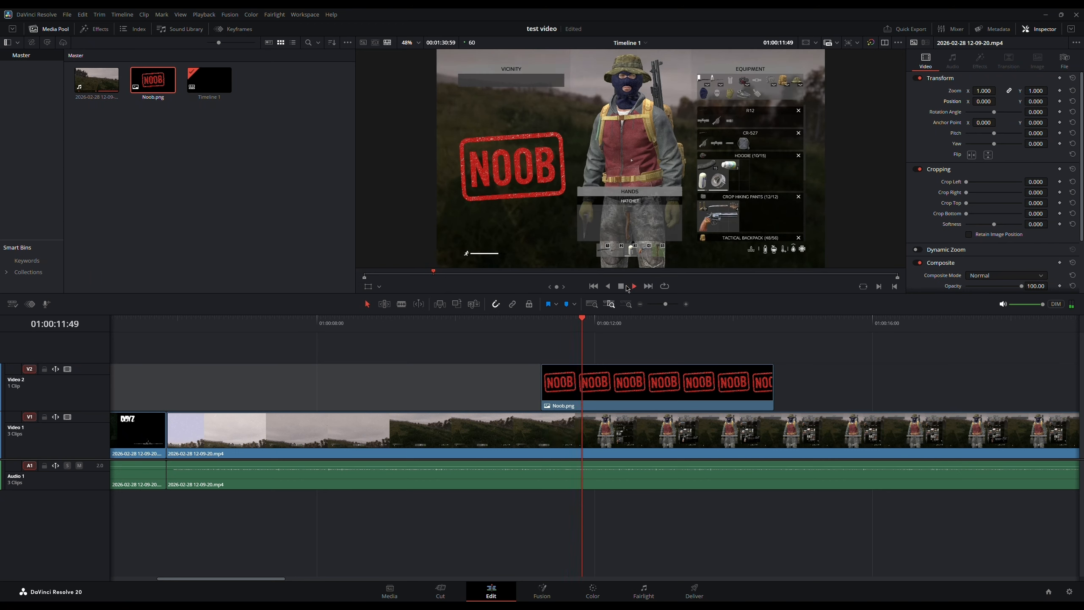
left_click(621, 288)
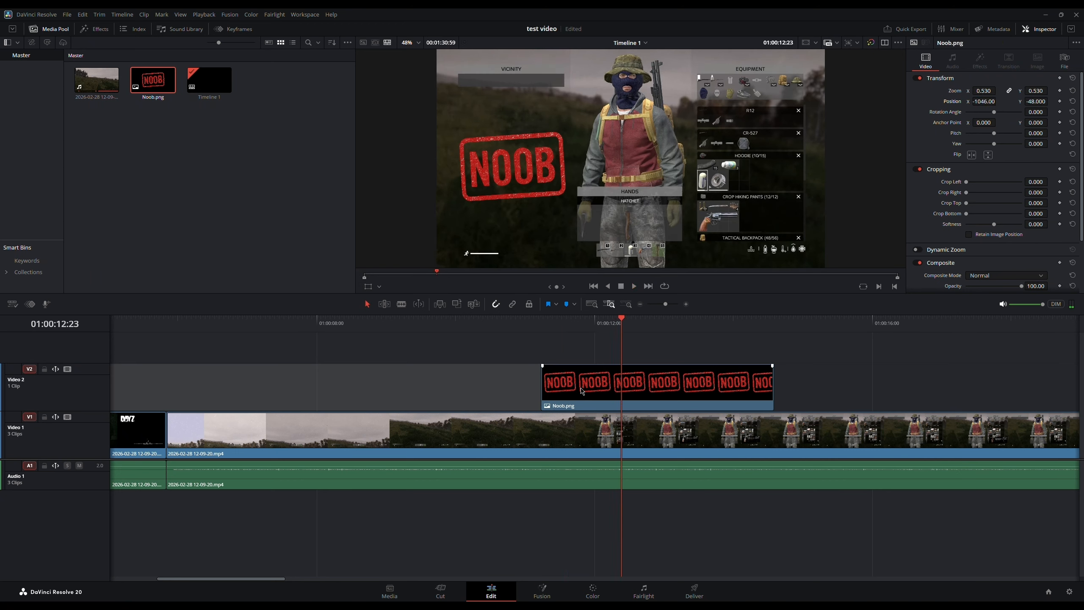
- Add a Mosaic transition to the start of the Noob.png clip on Video 2 and preview it in playback
left_click(95, 29)
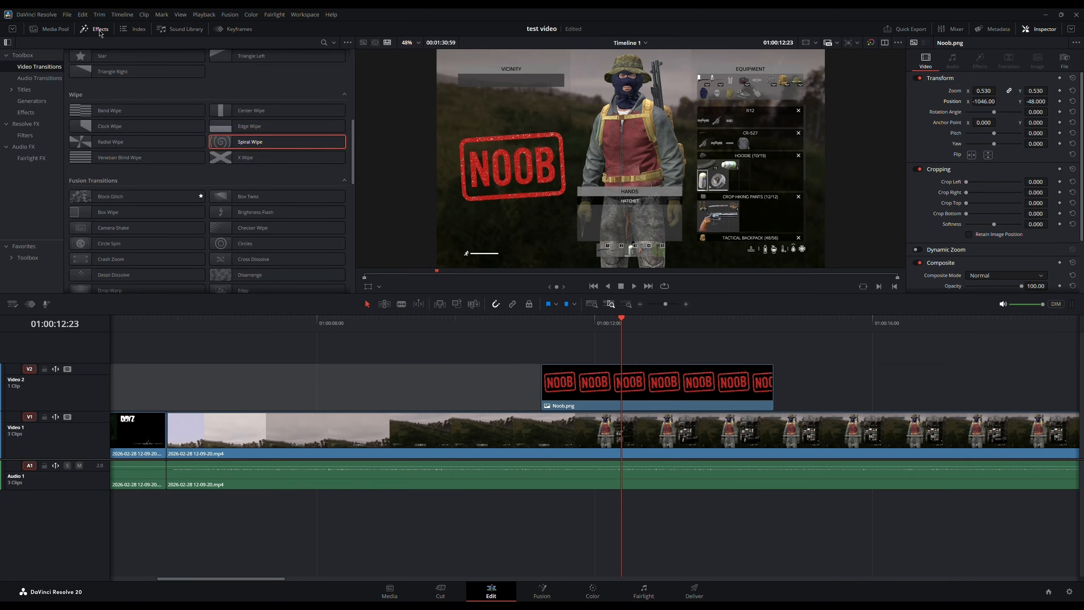
scroll(106, 131, "down", 5)
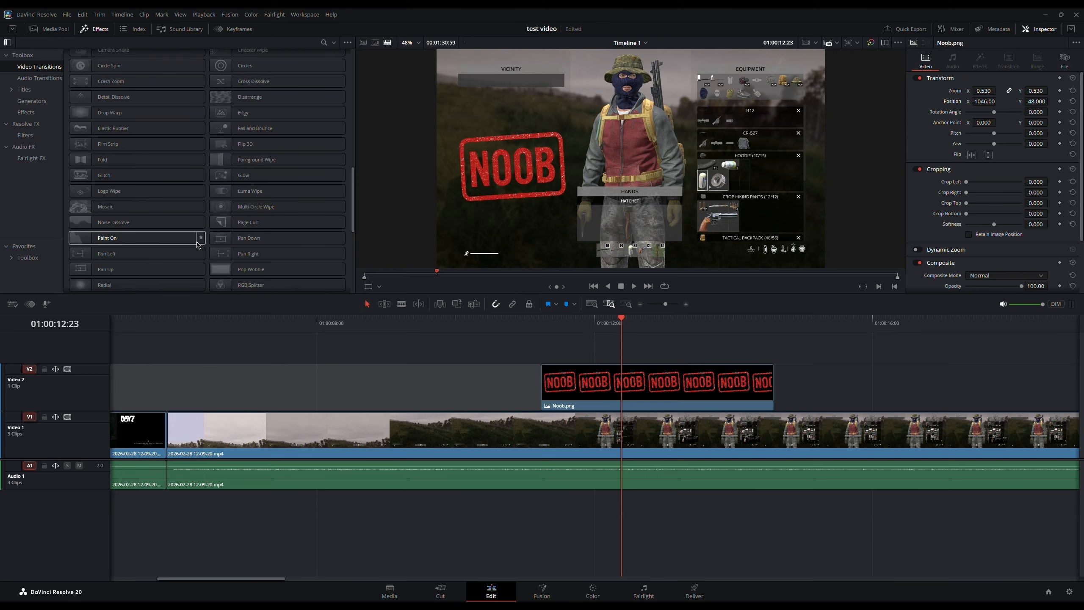
left_click_drag(122, 172, 208, 253)
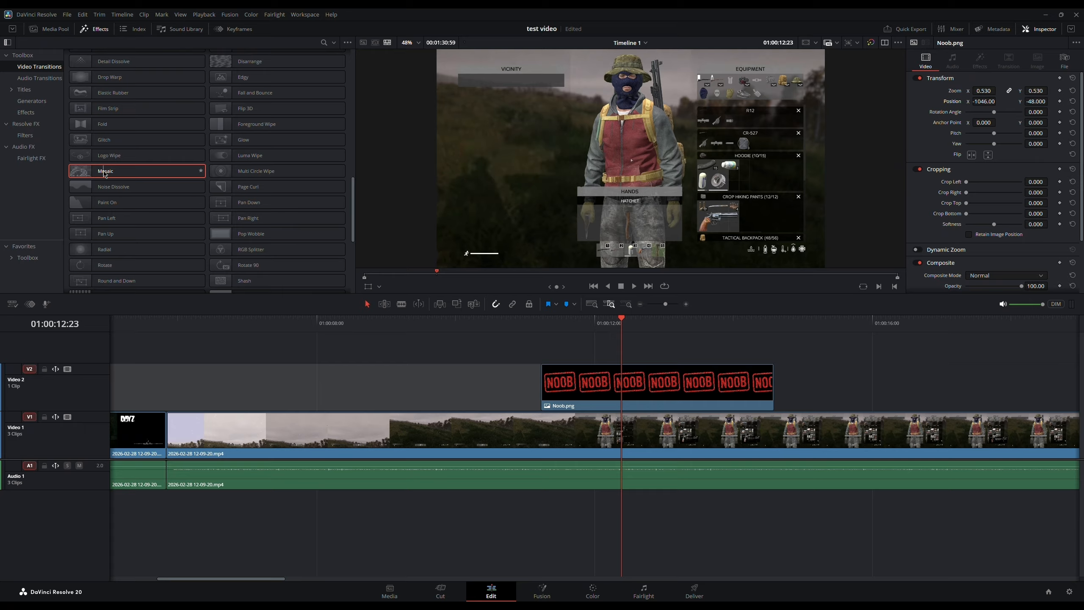
left_click_drag(104, 173, 542, 366)
left_click(410, 323)
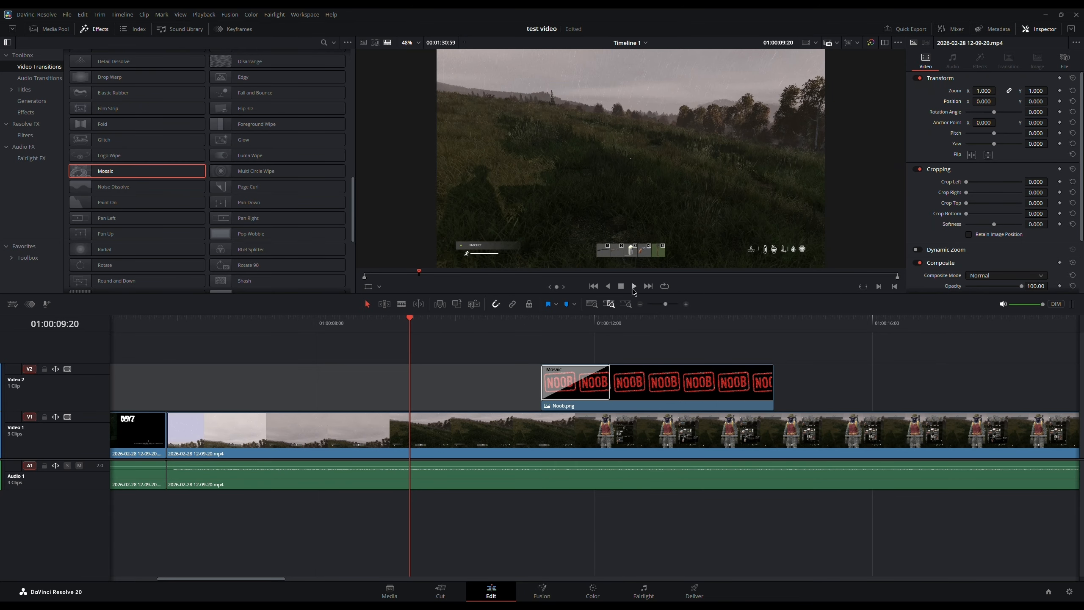
left_click(633, 287)
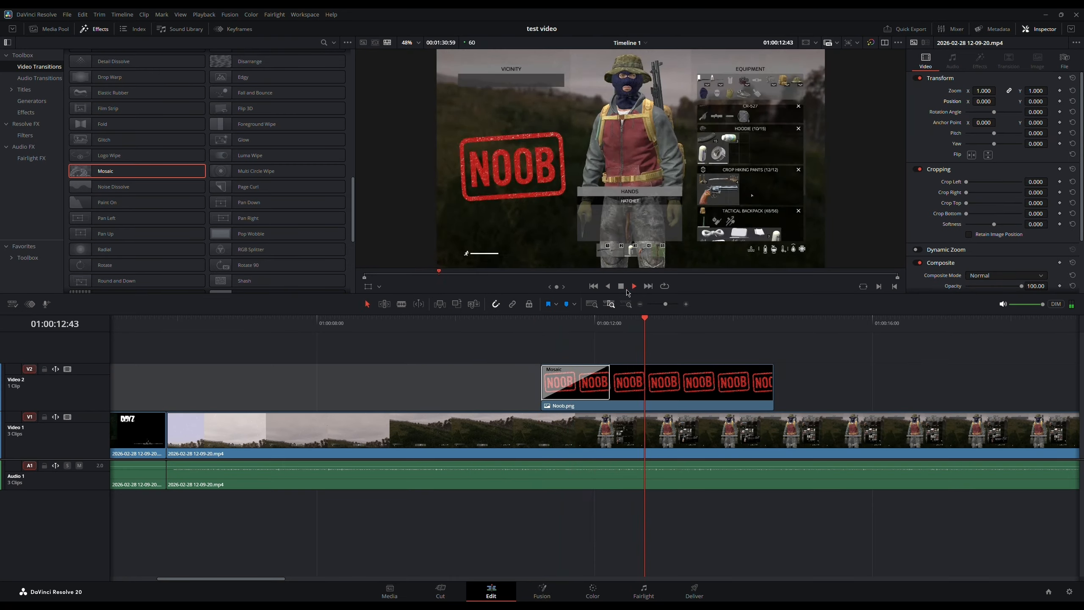
left_click(500, 334)
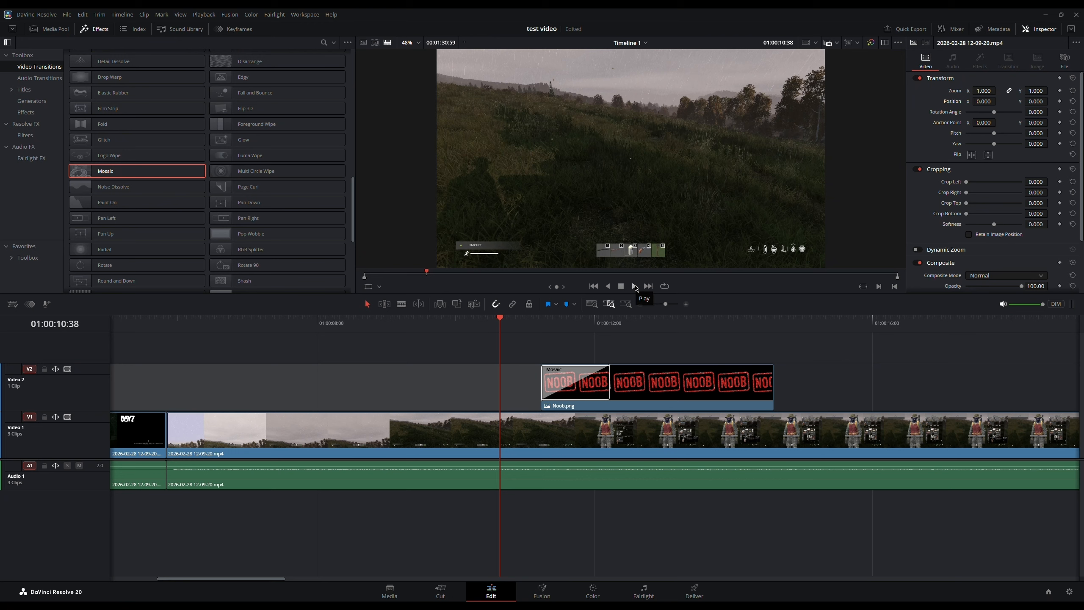
left_click(636, 288)
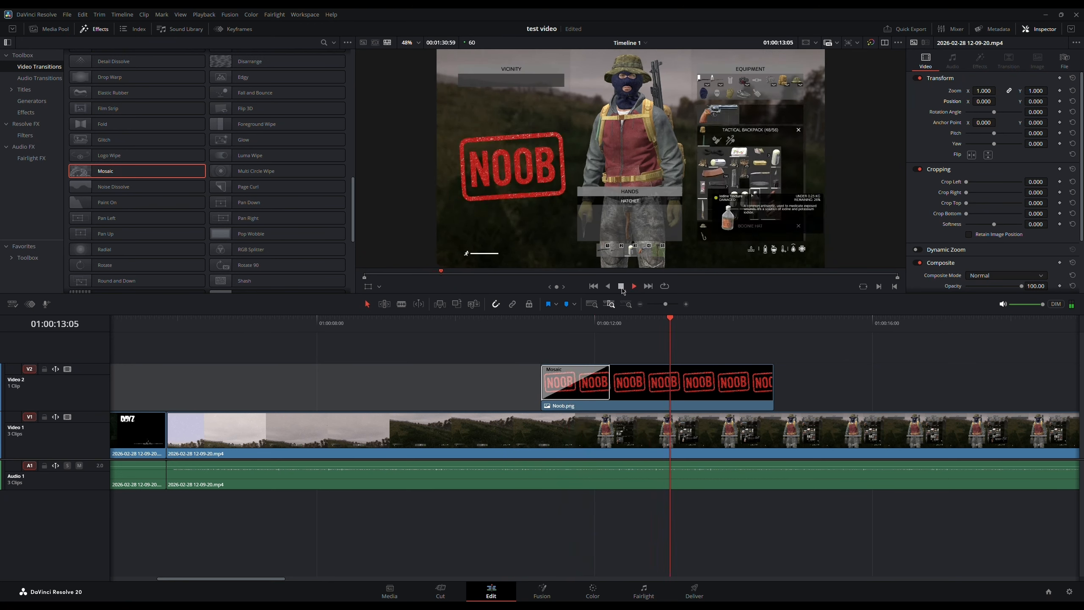
- Lengthen the Mosaic transition at the start of the Noob.png clip to 2.8 seconds (167 frames) and play it back
left_click(621, 288)
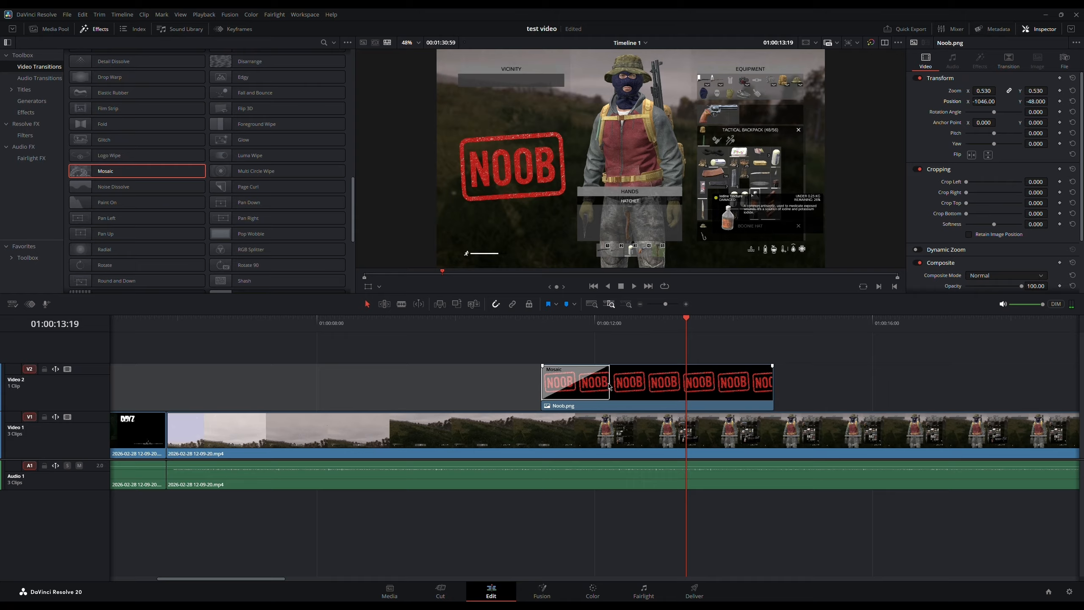
left_click_drag(610, 387, 734, 387)
left_click(506, 326)
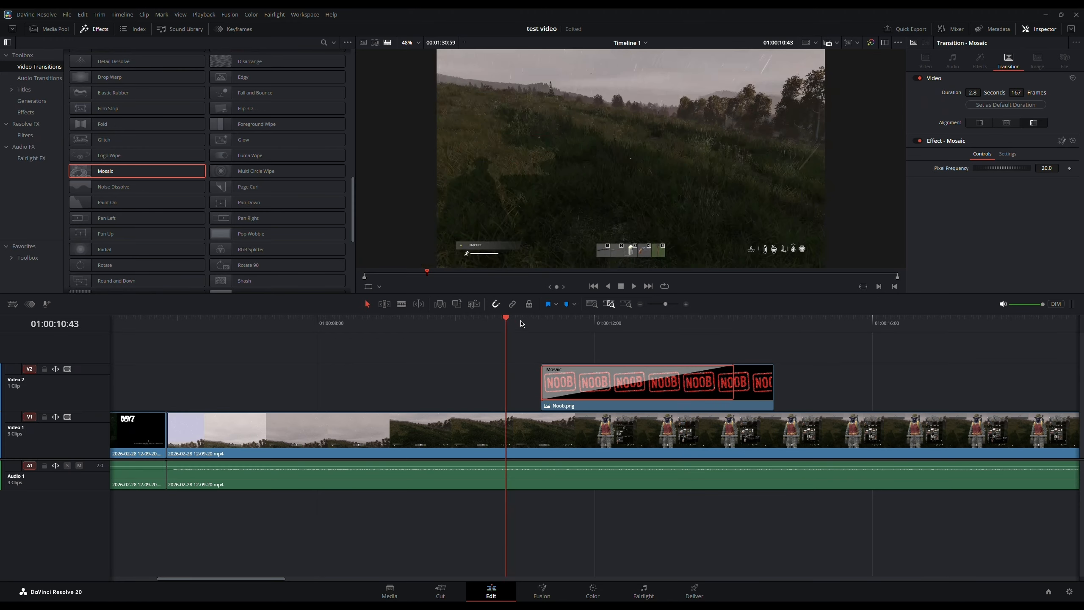
left_click(621, 287)
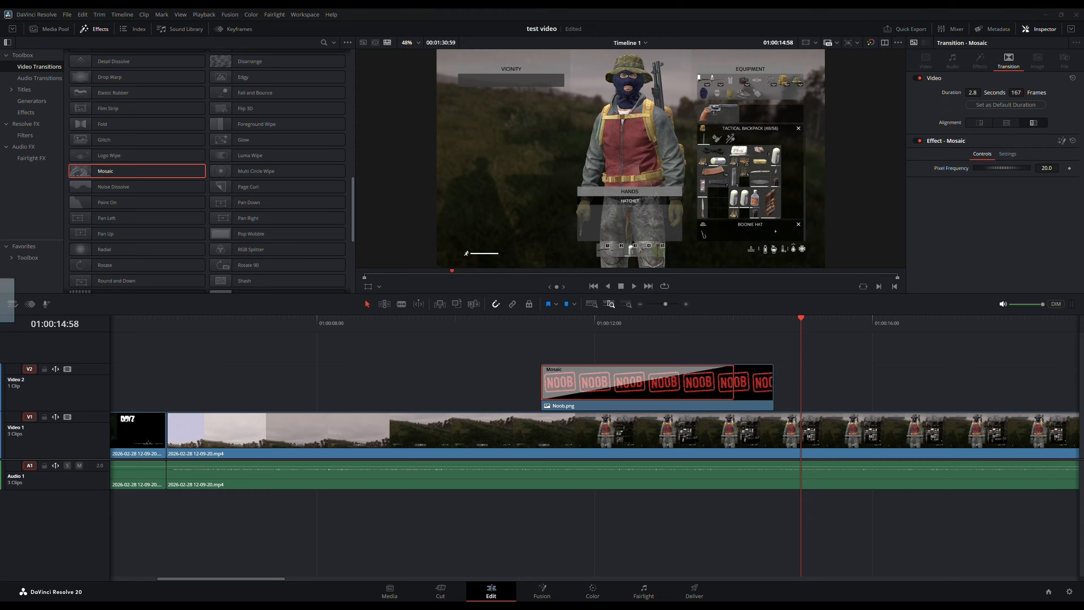
- Add SUSPENSE.mp3 on a new Audio 2 track beneath the gameplay audio and lower its volume to -15.0
left_click_drag(8, 301, 412, 492)
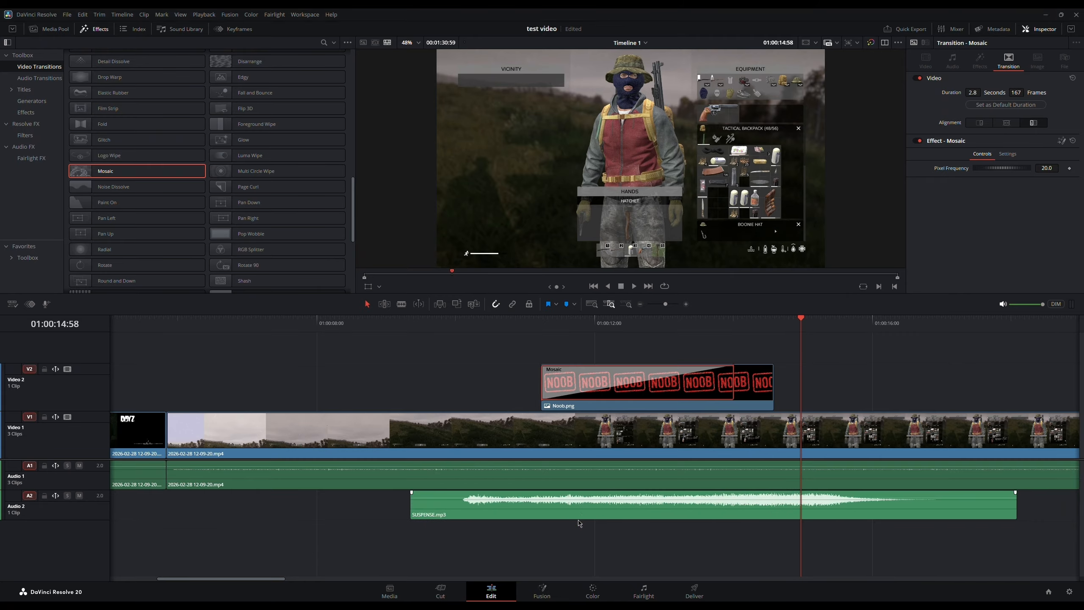
left_click(537, 509)
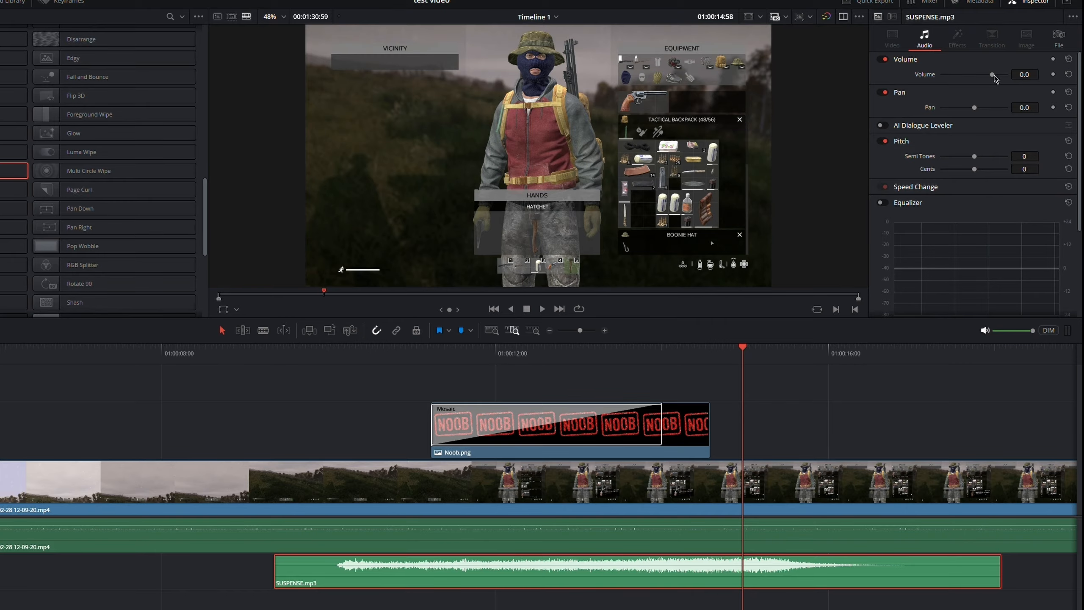
left_click_drag(992, 74, 985, 74)
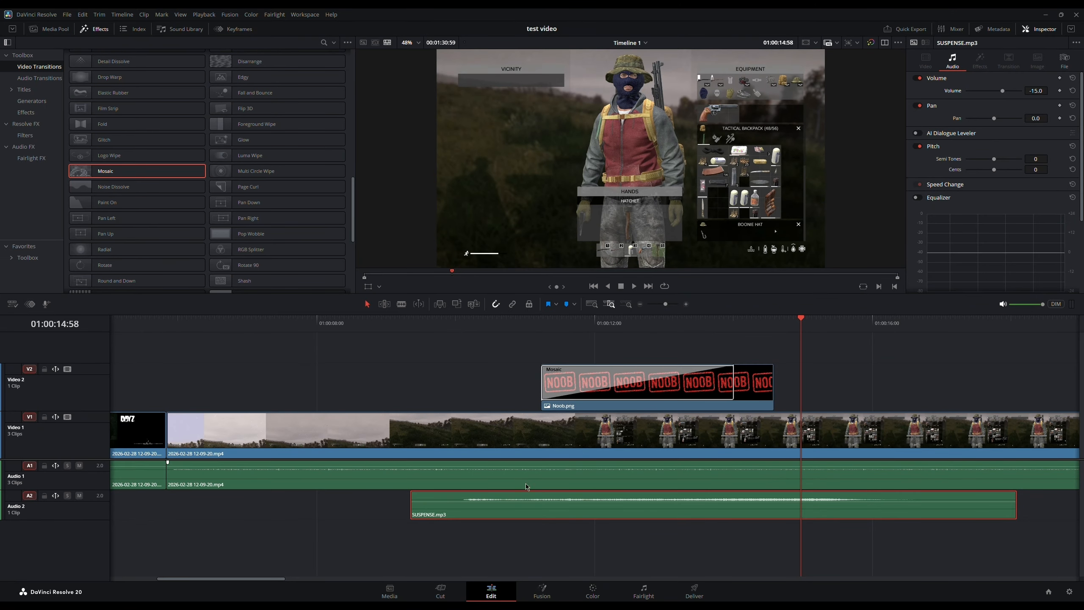
- Play the timeline from shortly before the SUSPENSE.mp3 clip to hear it against the Noob.png overlay
left_click(427, 328)
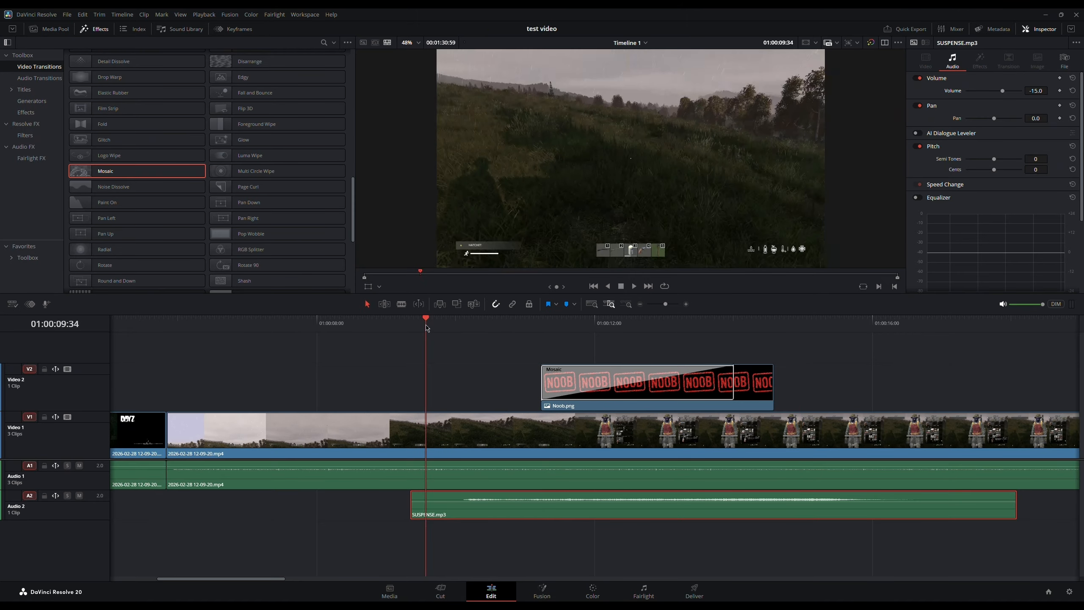
left_click(375, 328)
left_click(635, 287)
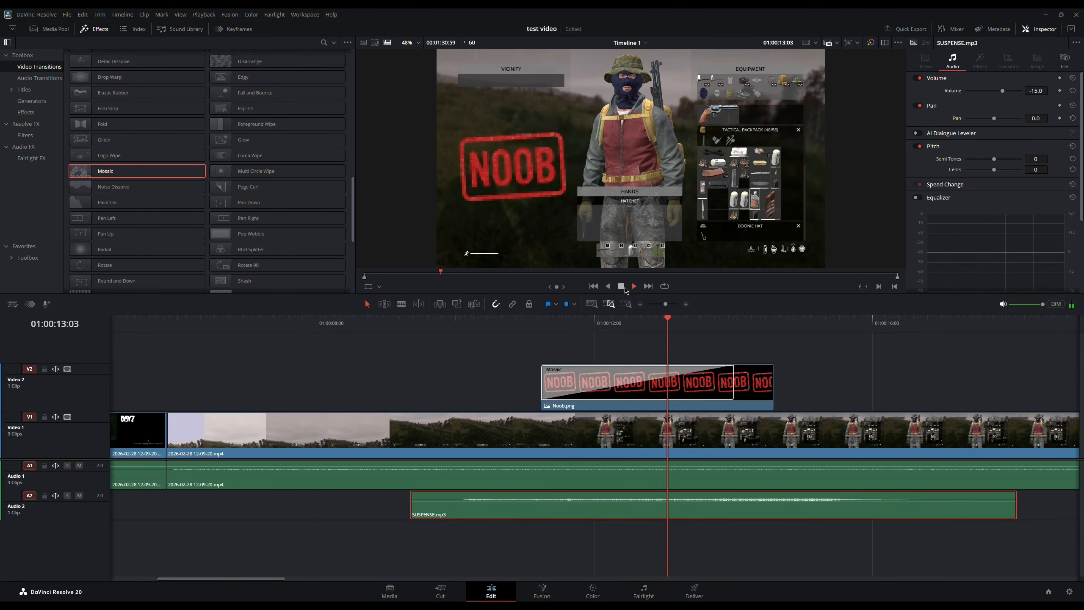
left_click(621, 286)
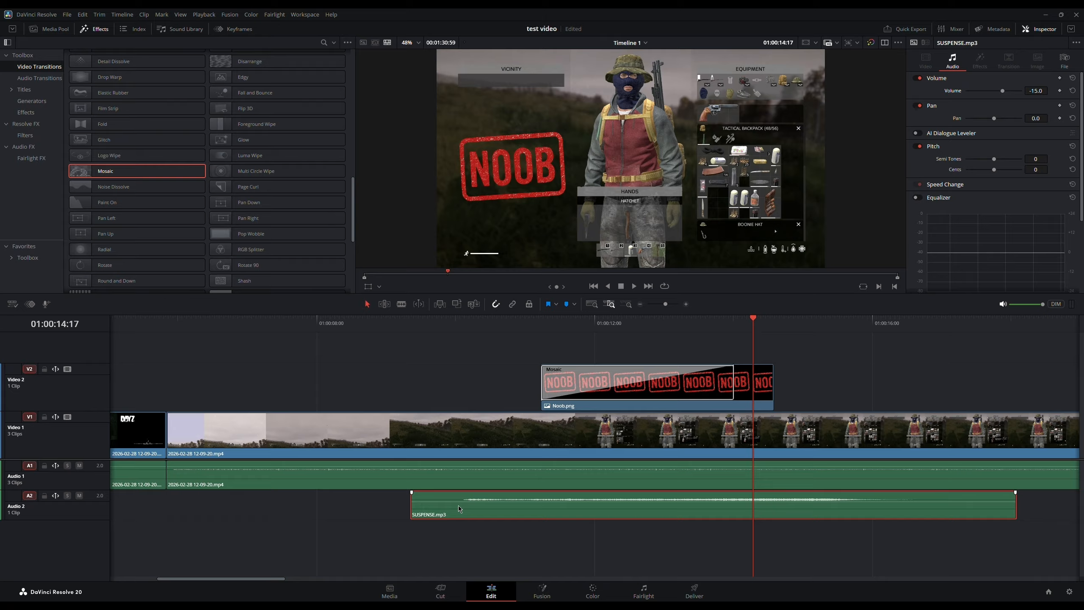
- Move SUSPENSE.mp3 so it starts in line with the Noob.png clip and play back the new timing
left_click_drag(444, 510, 576, 509)
left_click(635, 286)
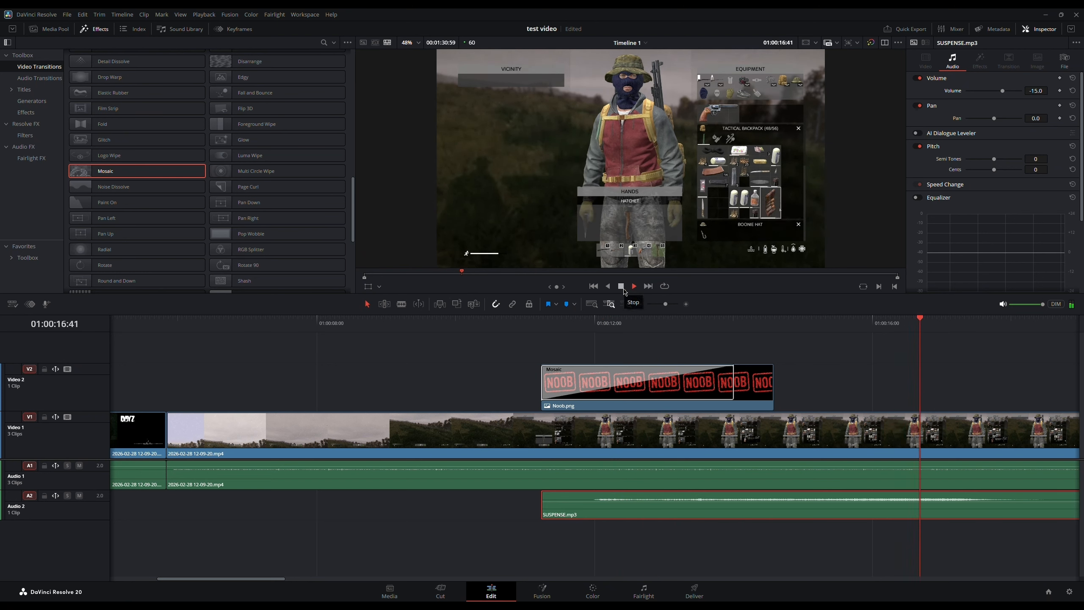
left_click(622, 287)
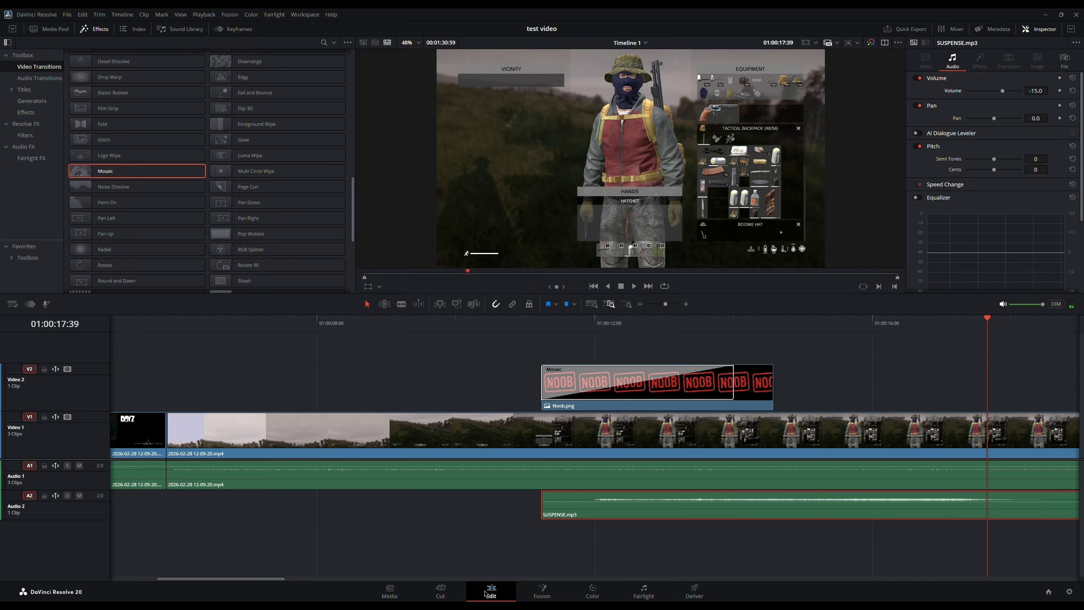
- Split the SUSPENSE.mp3 clip at about 01:00:16:00 on Audio 2 and delete the part after the cut
left_click_drag(250, 582, 274, 582)
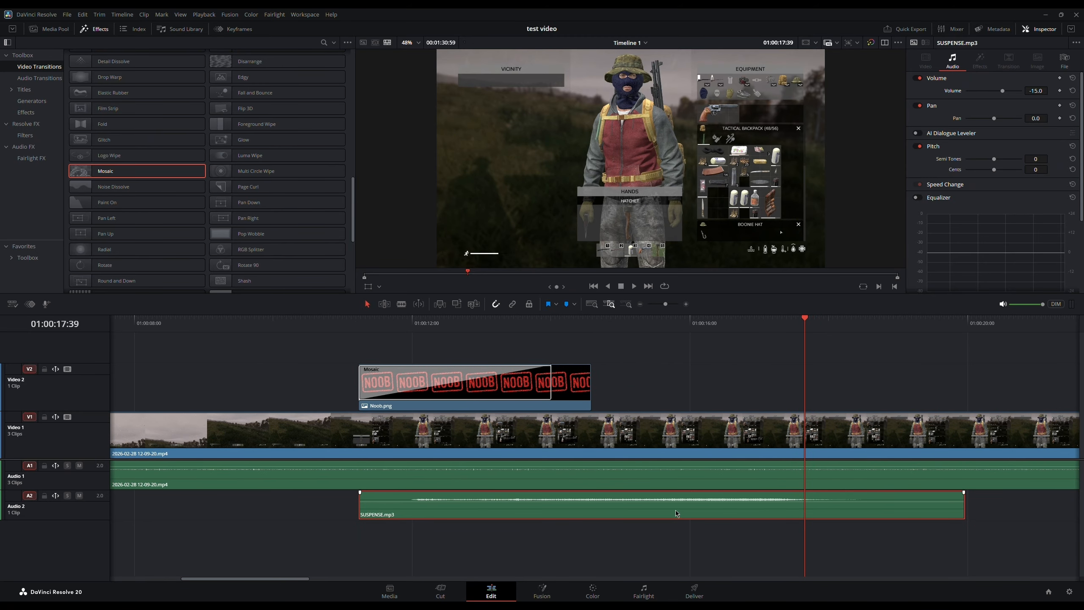
key("b")
left_click(693, 514)
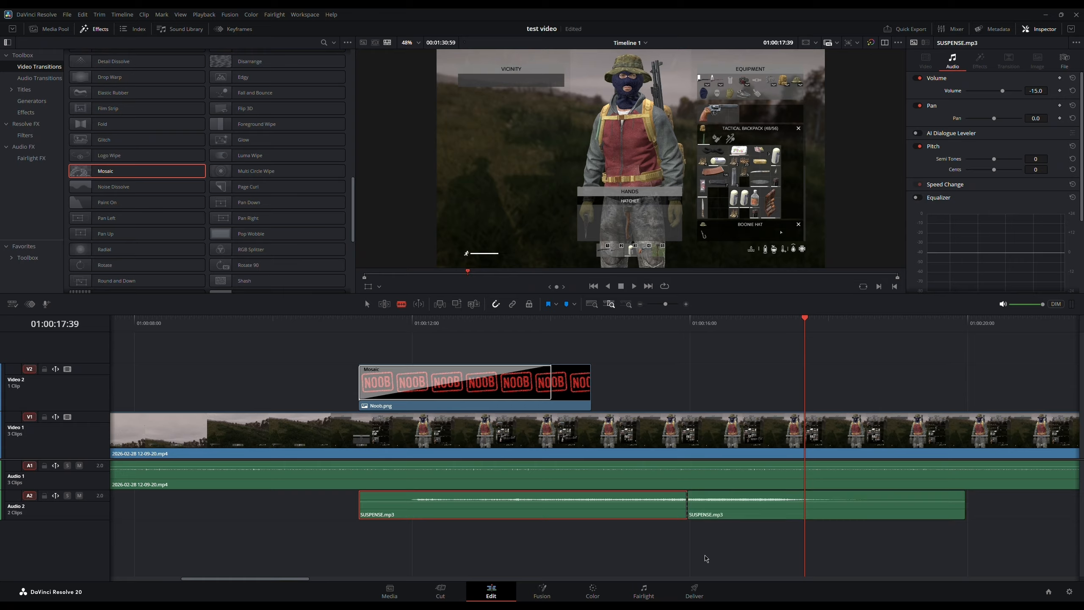
left_click(739, 500)
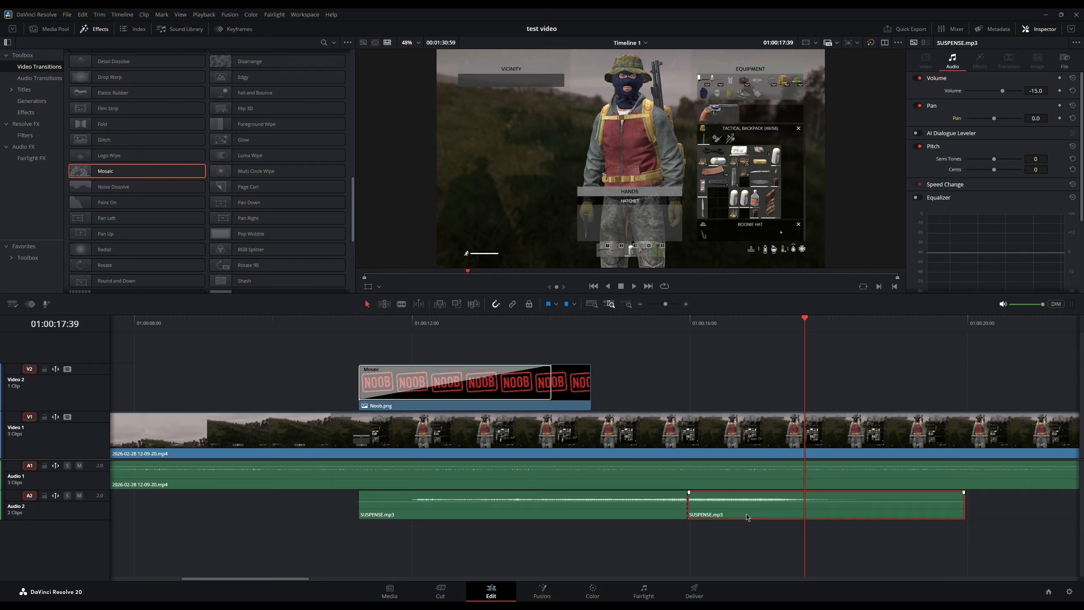
key("Delete")
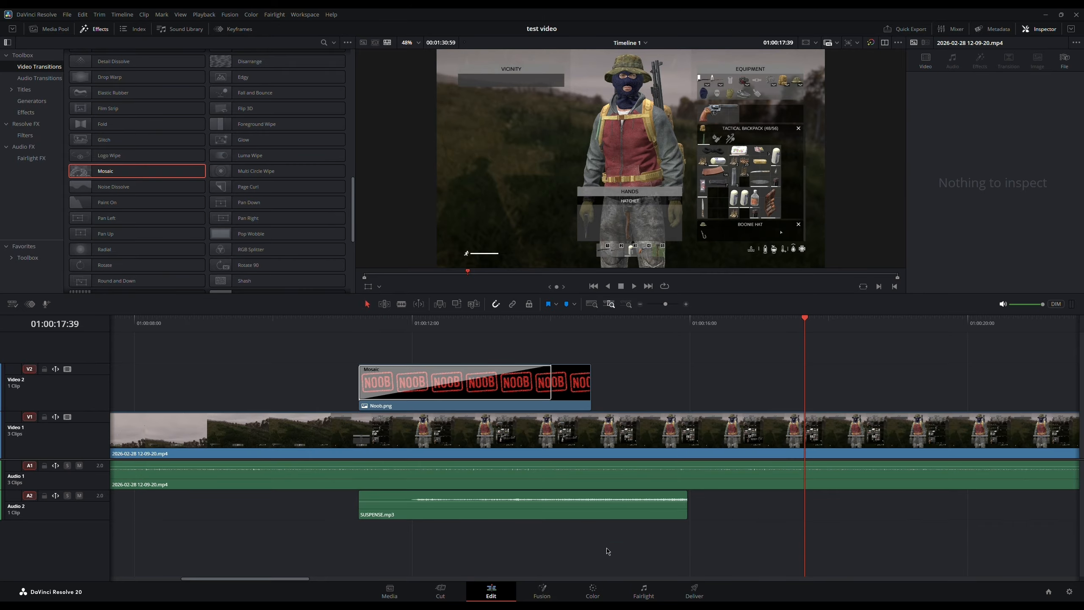
- Play back the shortened SUSPENSE.mp3 clip from 01:00:11:08 until past its end
left_click(353, 331)
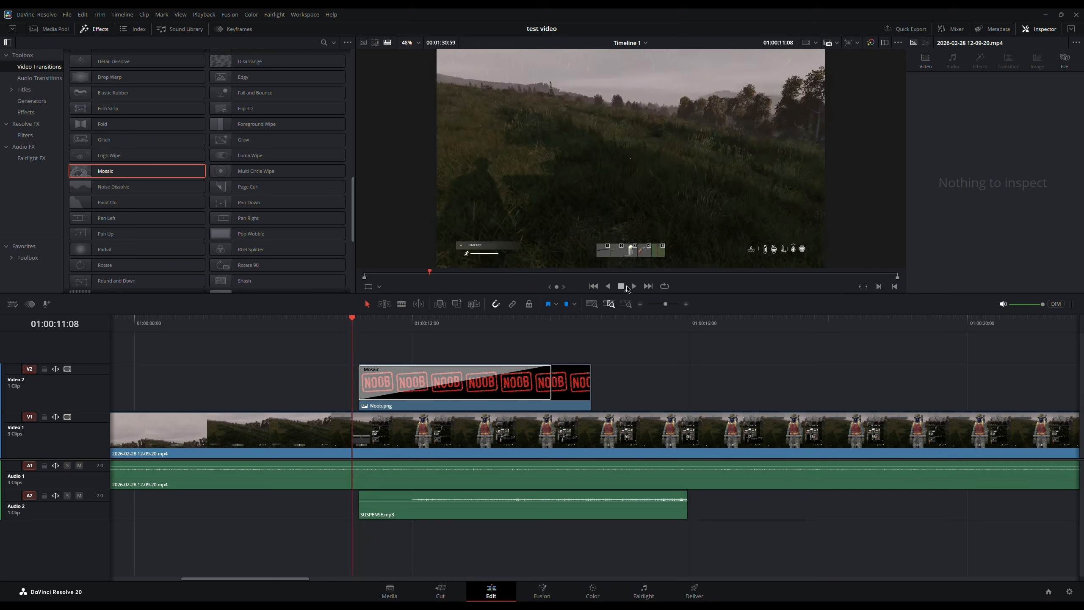
left_click(635, 287)
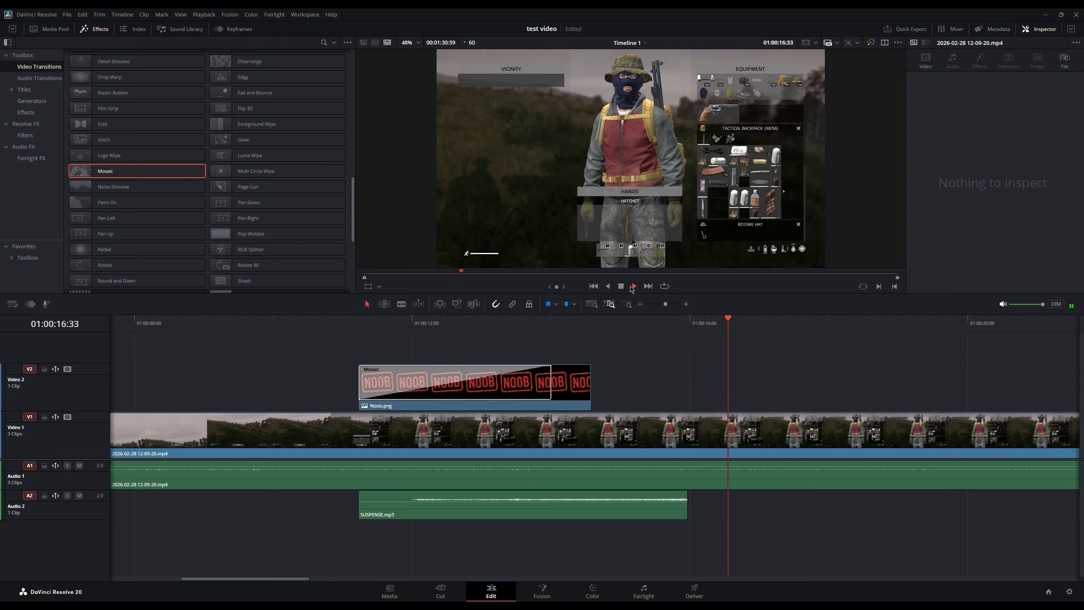
left_click(621, 288)
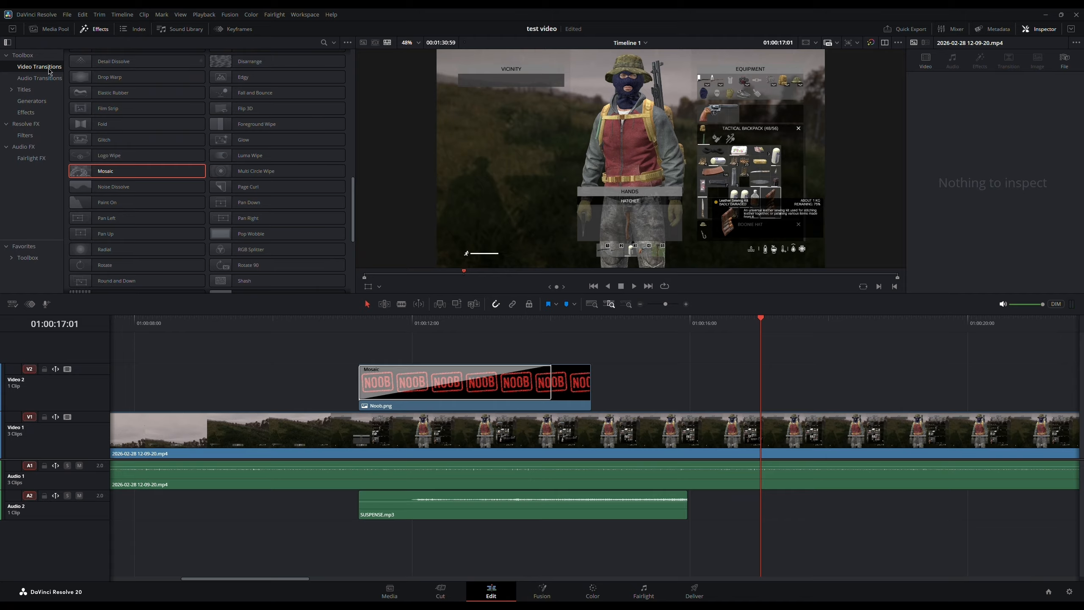
- Add a Cross Fade 0 dB audio transition to the end of the SUSPENSE.mp3 clip and play back the fade
left_click(39, 79)
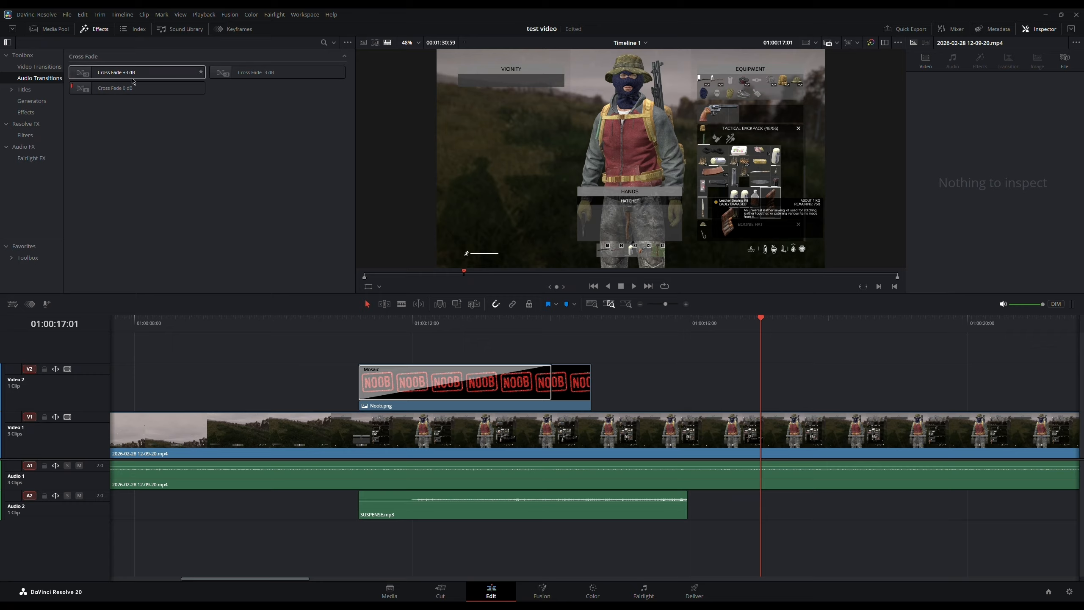
left_click_drag(132, 88, 614, 499)
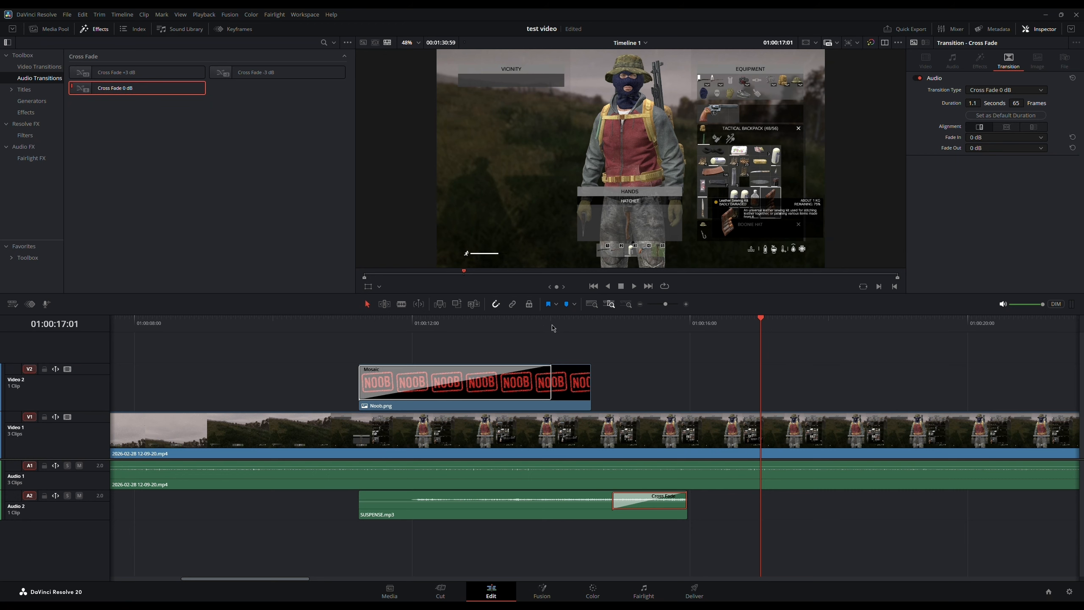
left_click(553, 327)
left_click(635, 287)
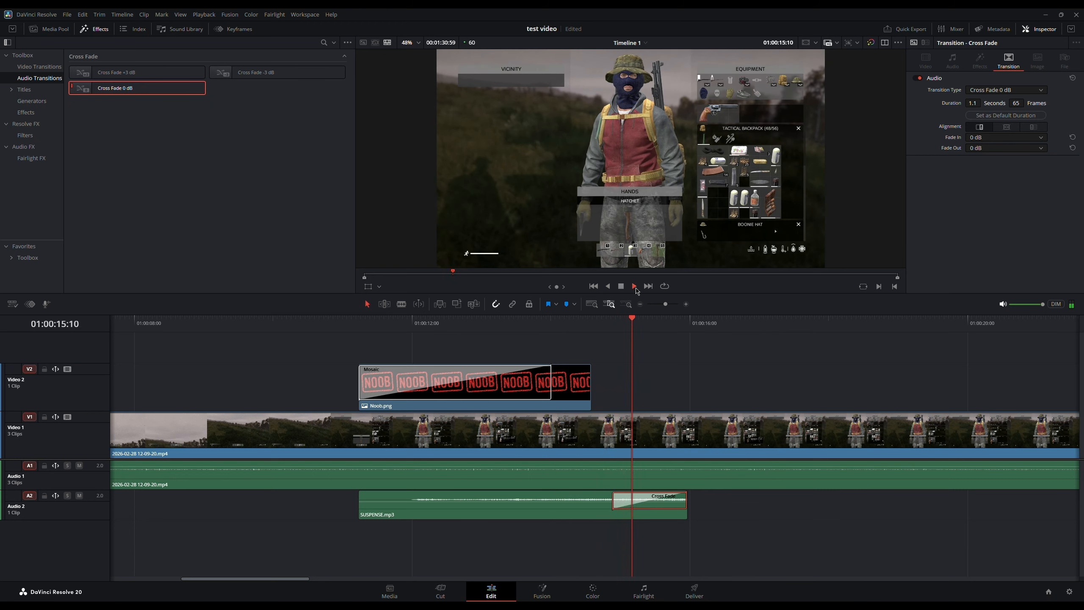
left_click(622, 288)
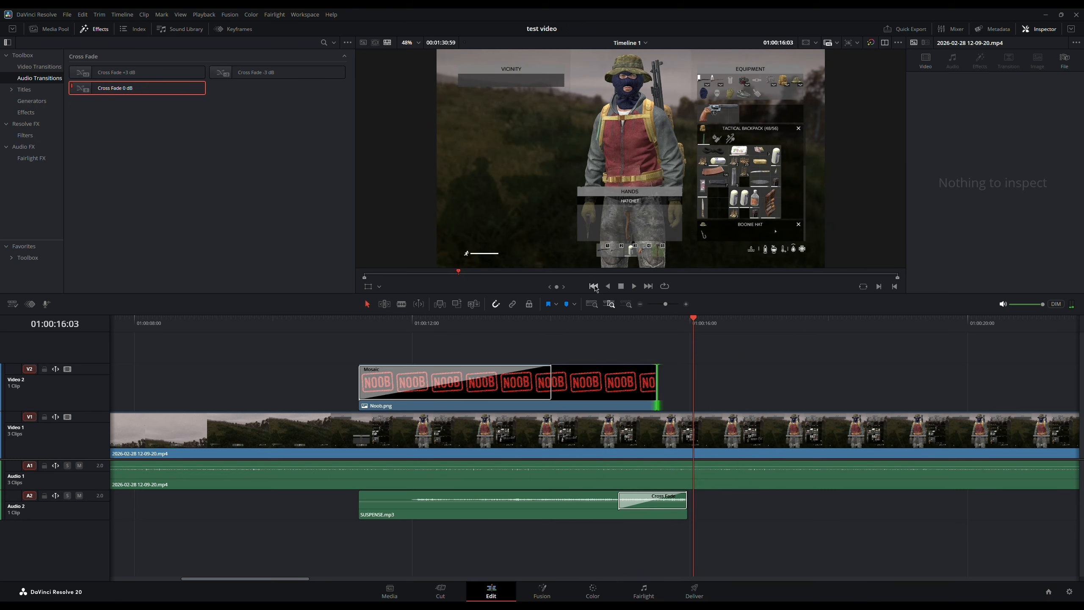
- Return the playhead to the start of the timeline at 01:00:00:00
left_click(595, 287)
left_click(595, 286)
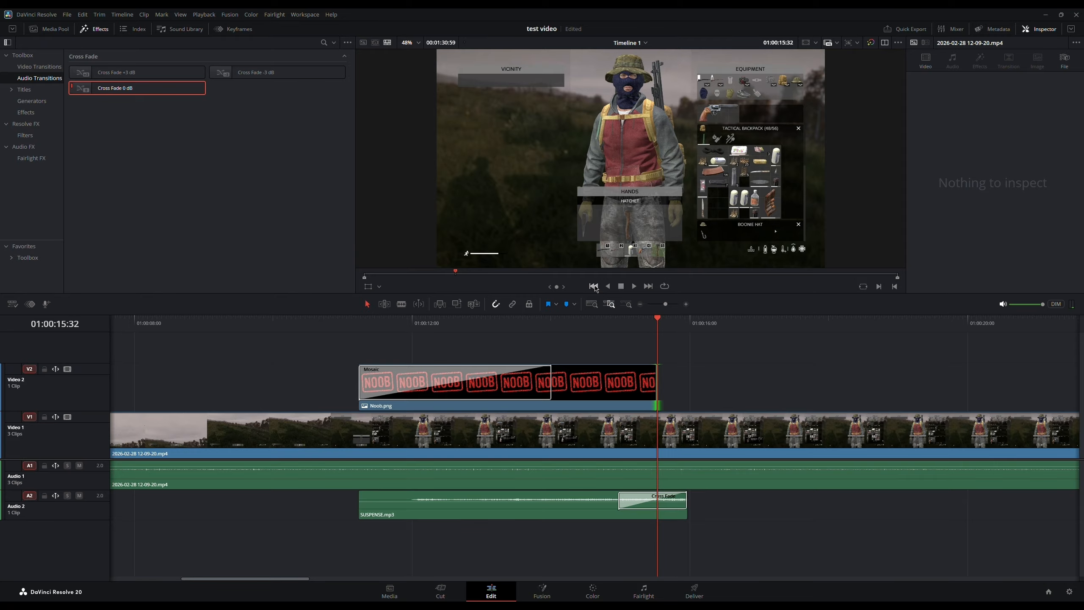
left_click(595, 287)
left_click(594, 287)
left_click(595, 286)
left_click(594, 286)
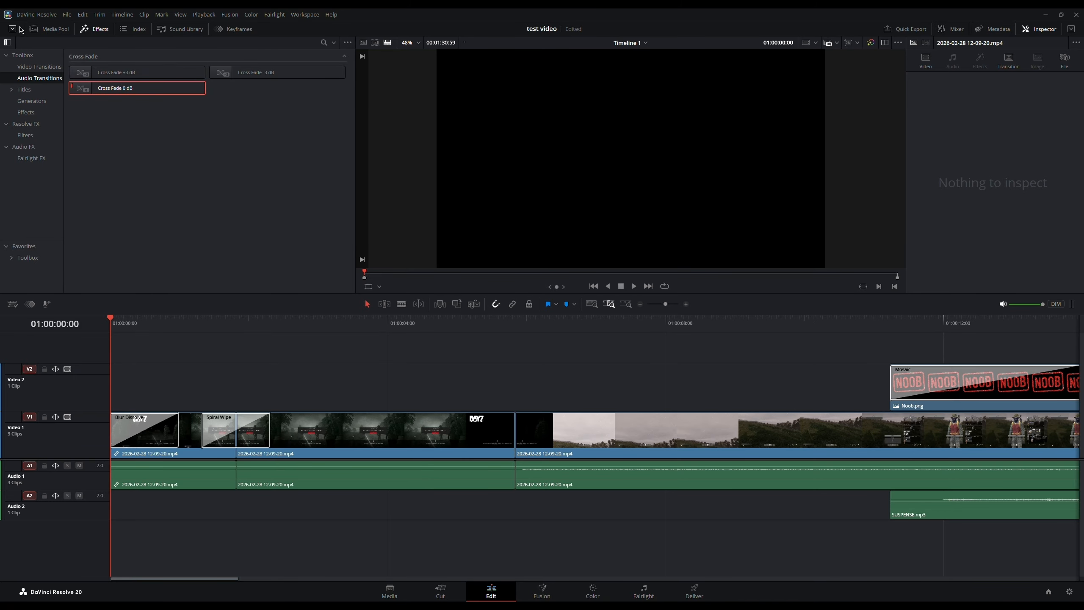
left_click(103, 30)
left_click(103, 31)
left_click(102, 31)
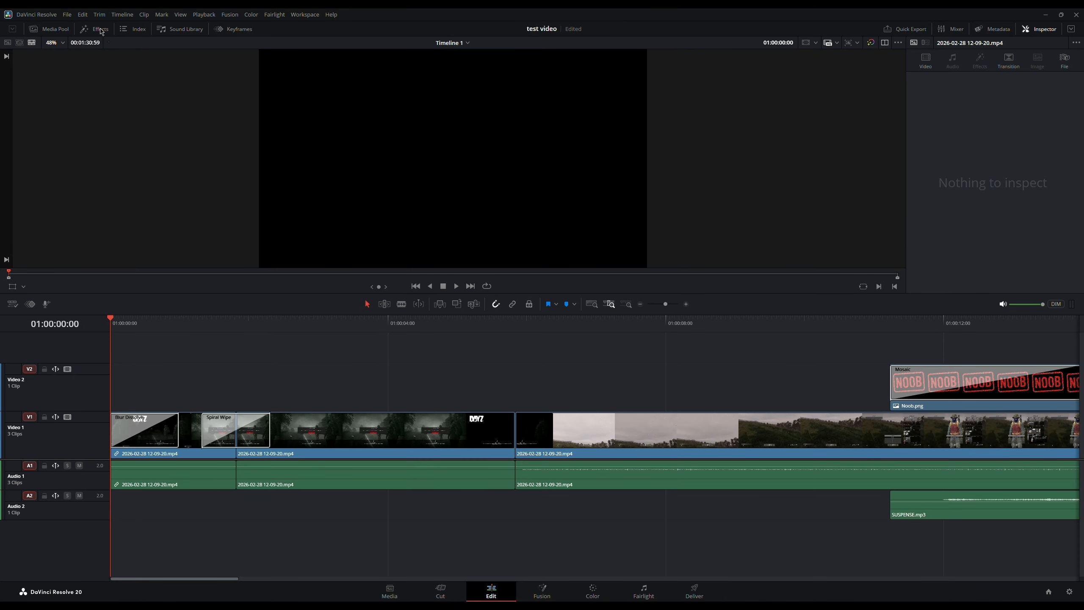
left_click(102, 31)
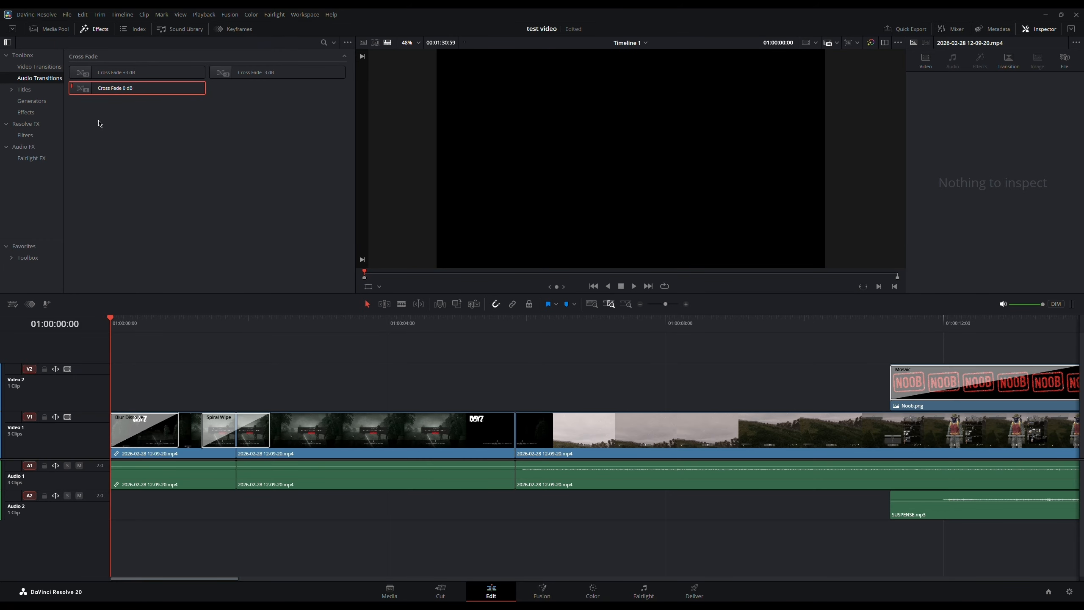
- Place a Scroll title on Video 2 above the start of the Spiral Wipe transition and play it back from 01:00:01:00
left_click(25, 90)
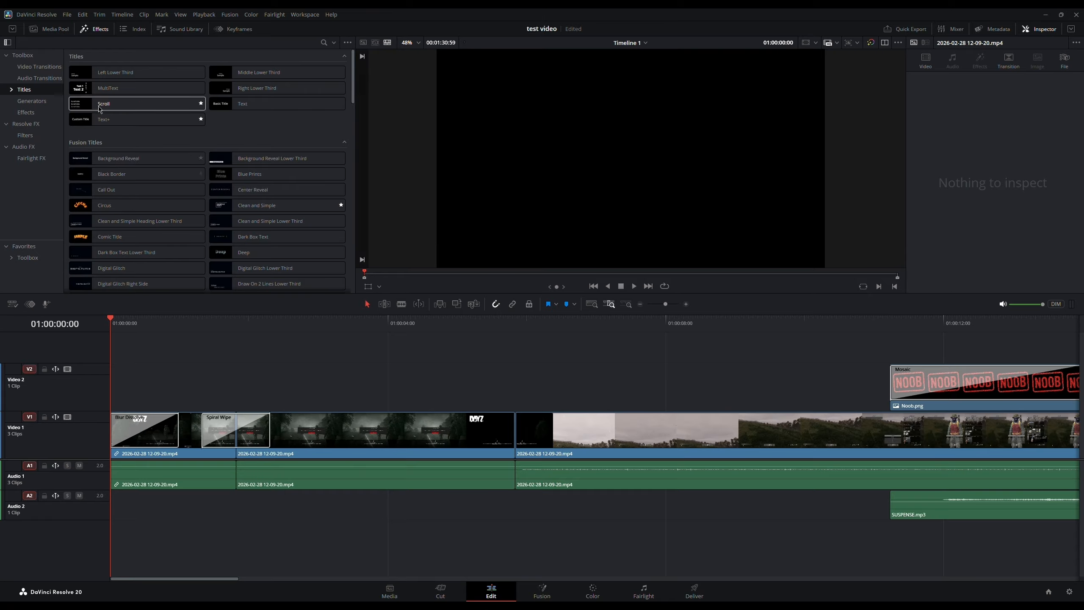
mouse_move(100, 110)
left_mouse_down()
mouse_move(208, 372)
mouse_move(197, 380)
left_mouse_up()
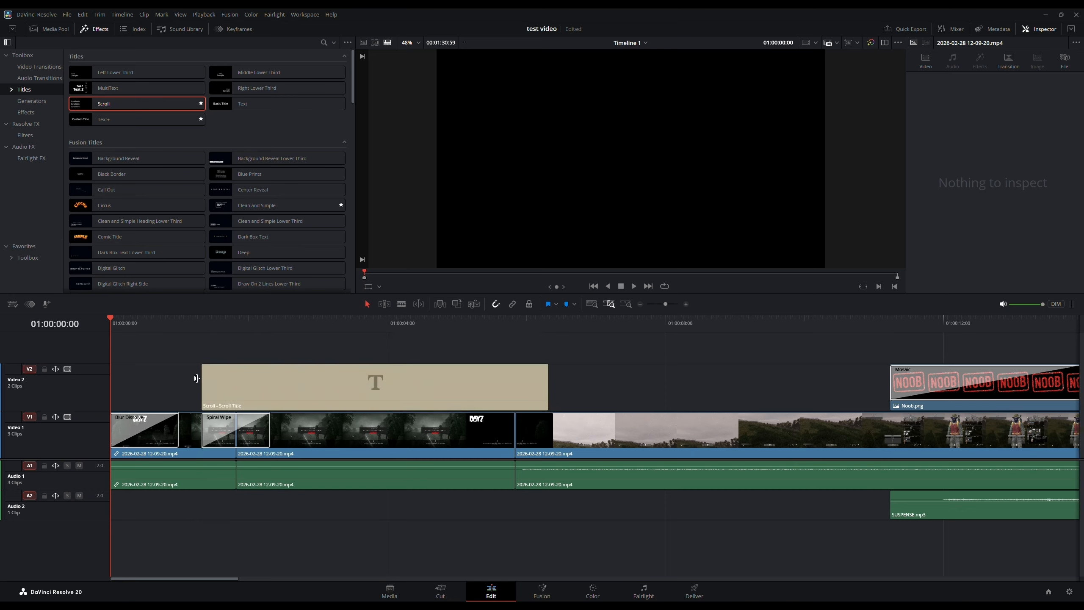
left_click(390, 386)
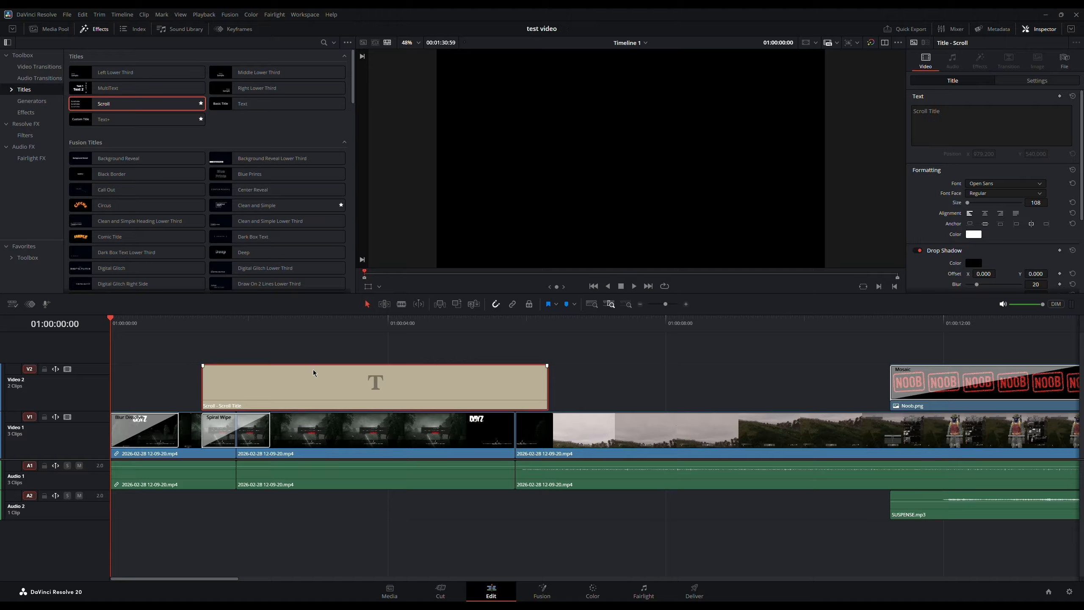
left_click(181, 327)
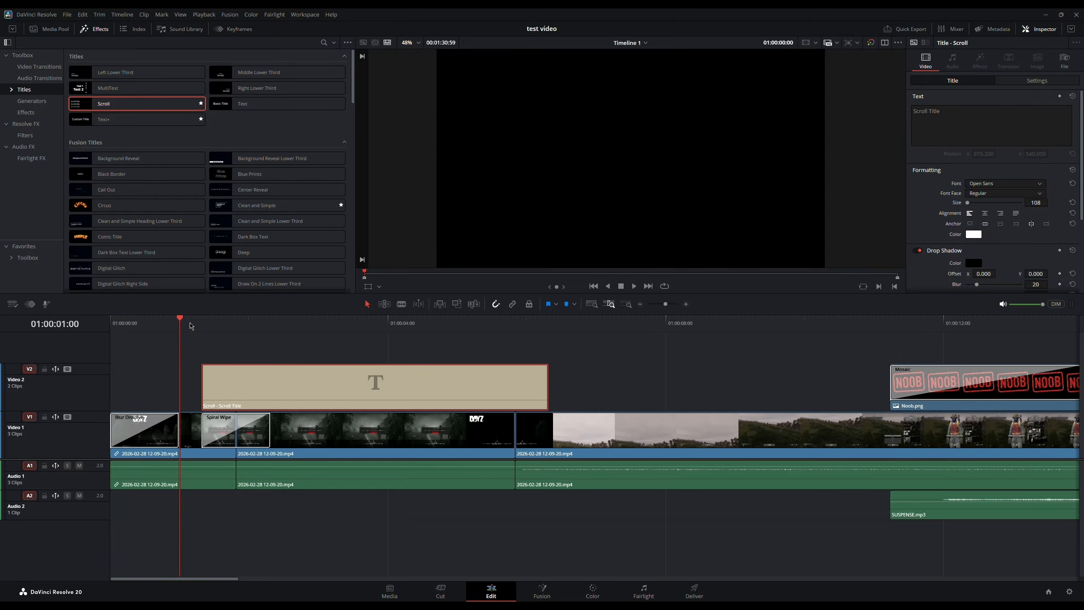
left_click(635, 287)
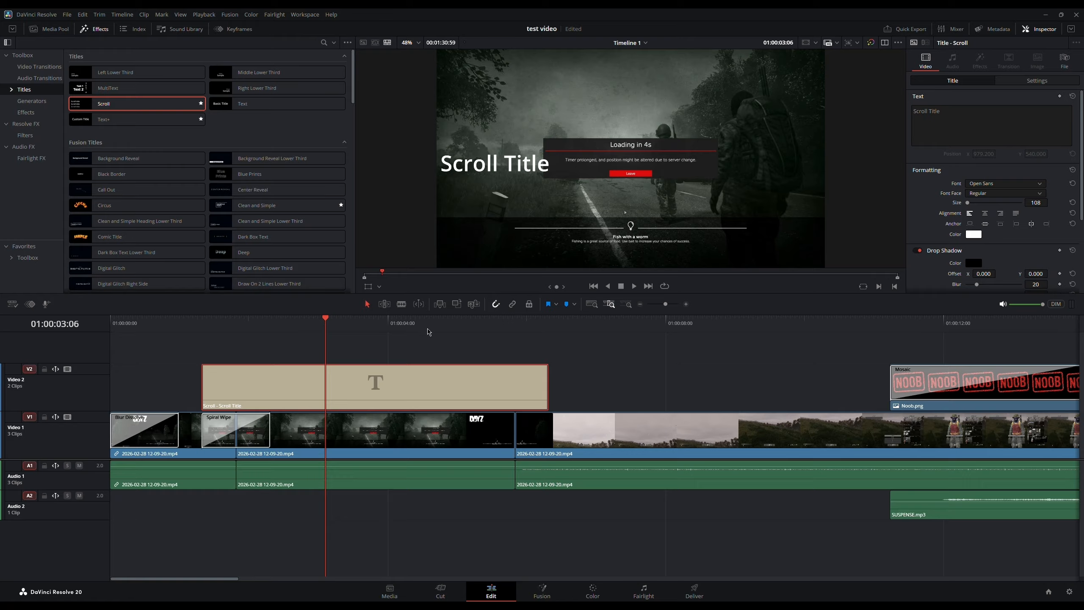
- Move the Scroll title to start at about 01:00:02:35, change its text to "Thank you for watching my video" on four lines, and preview it
left_click_drag(272, 391, 361, 395)
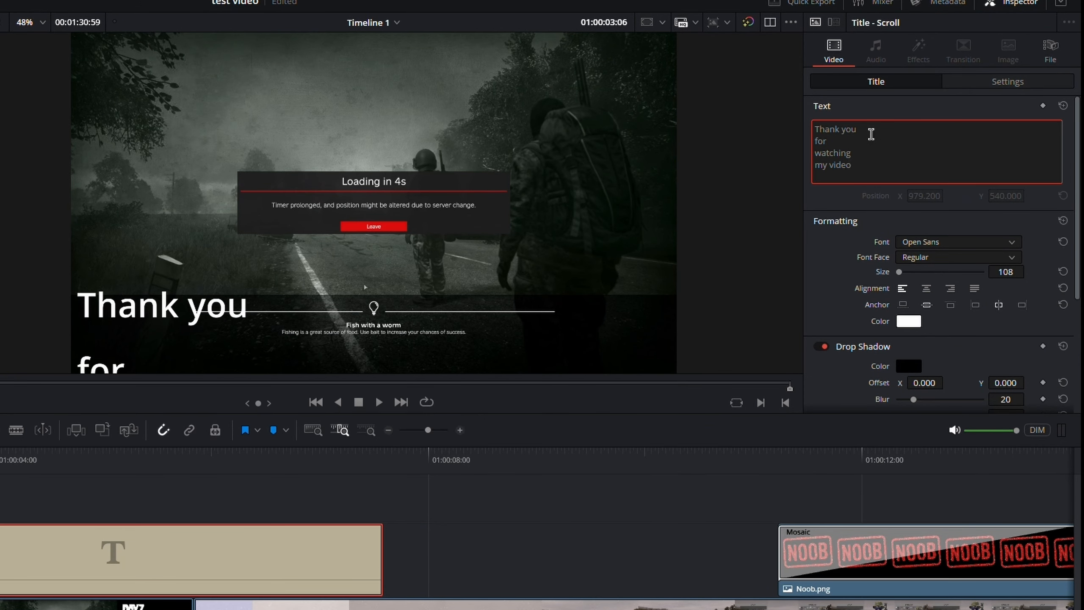
left_click(221, 322)
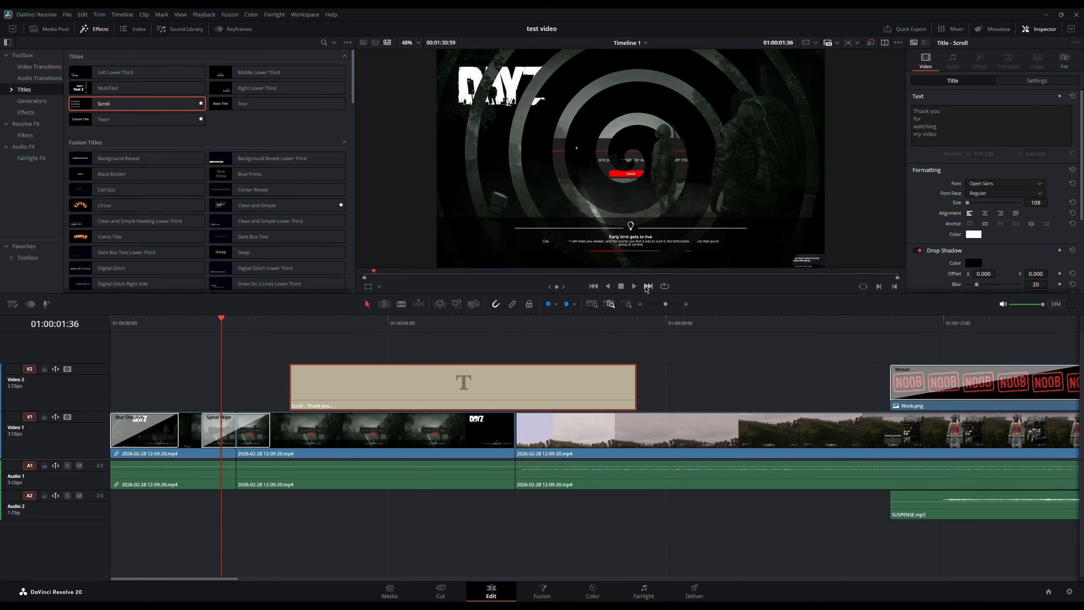
left_click(635, 286)
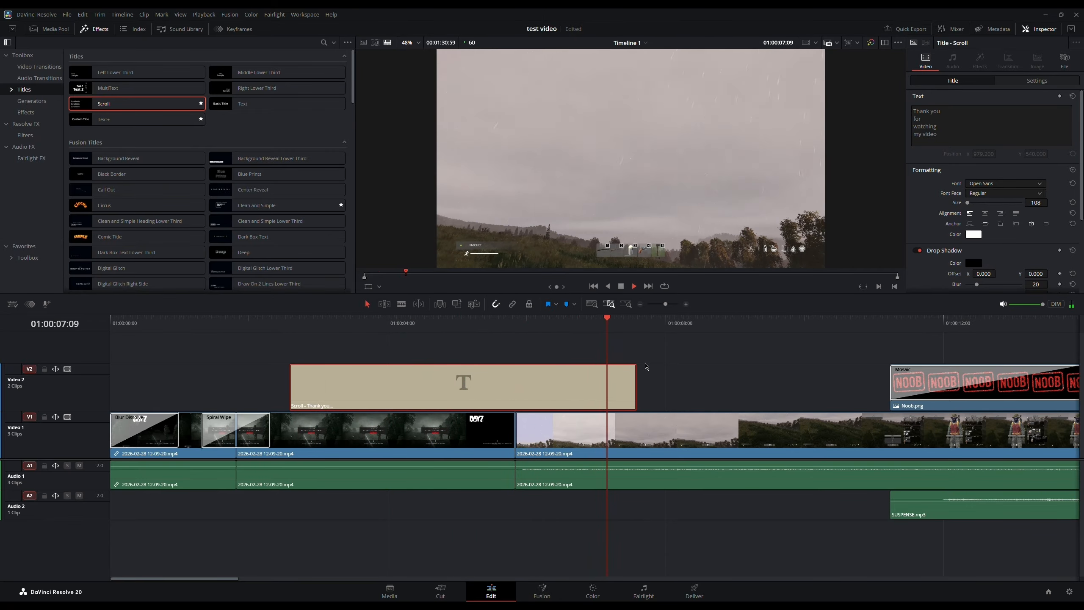
left_click(622, 287)
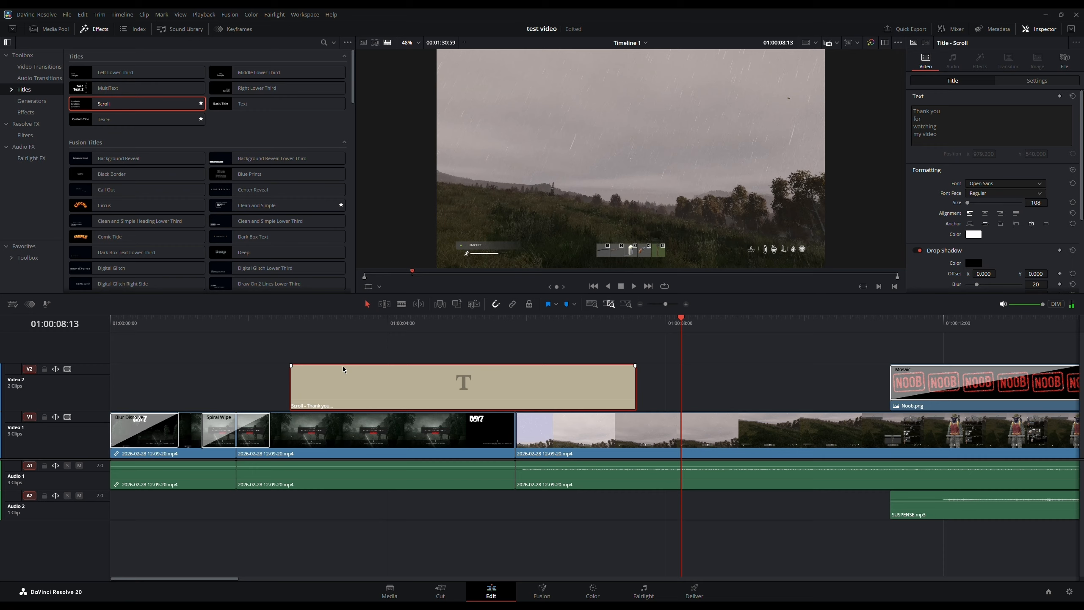
- Trim the end of the Scroll title back to the cut between the second and third Video 1 clips, play it back and save
left_click(337, 327)
left_click(636, 287)
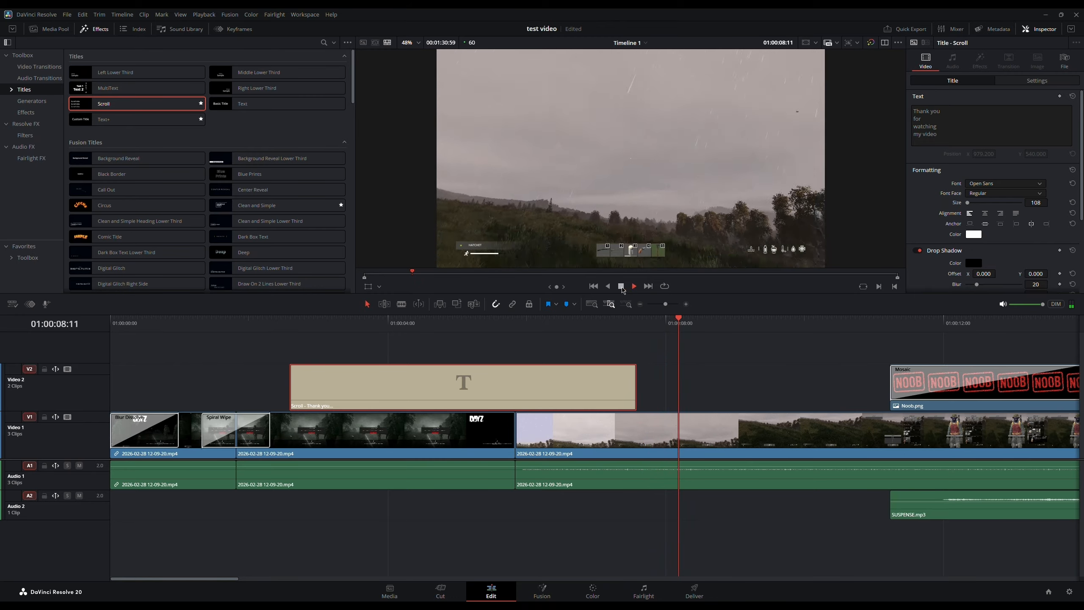
left_click(636, 287)
left_click(661, 376)
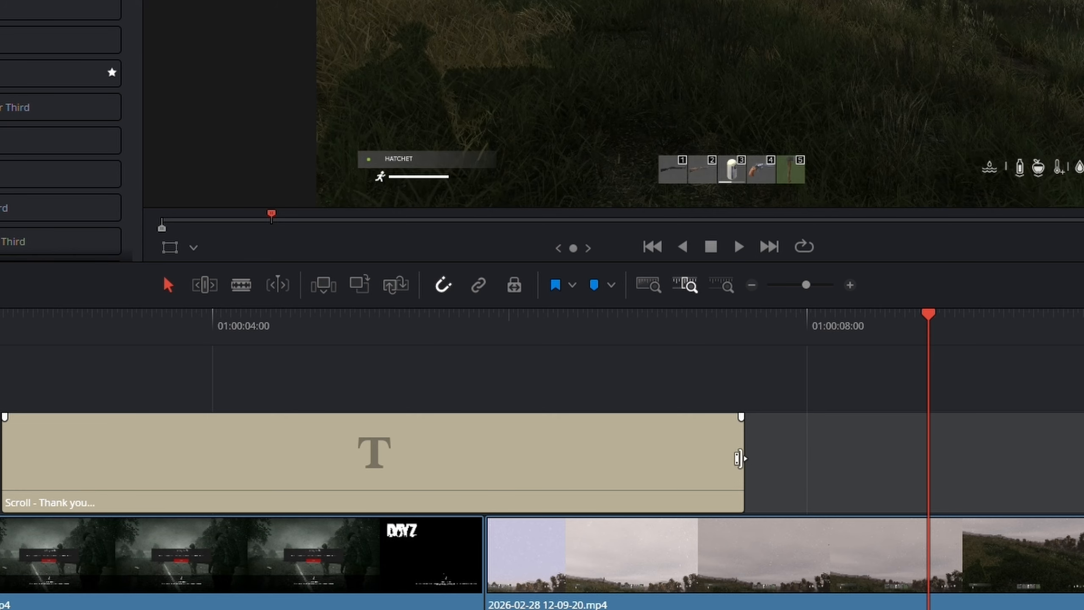
left_click_drag(742, 458, 484, 458)
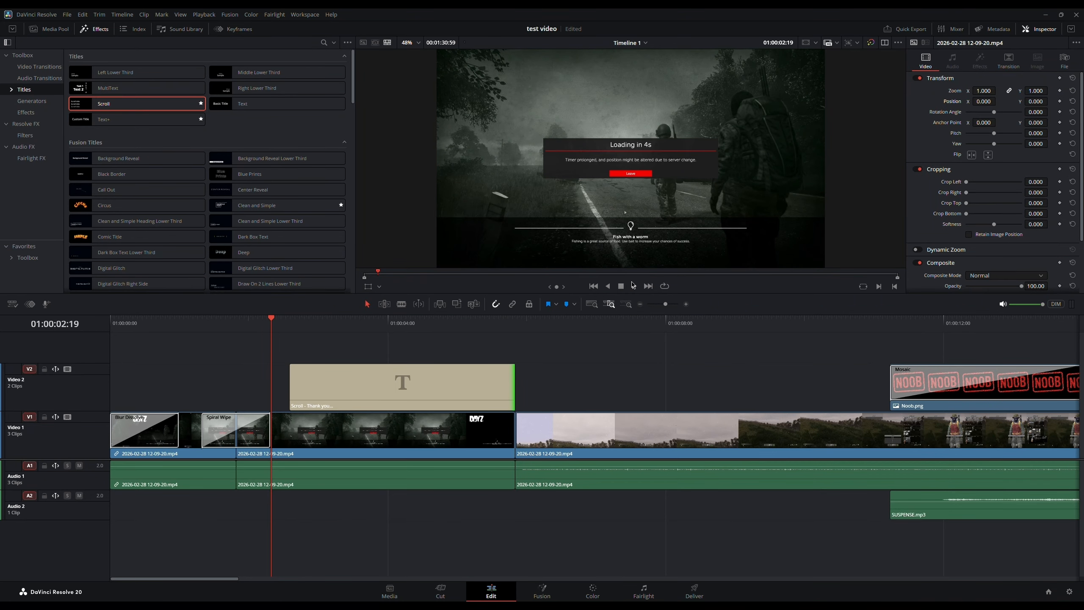
left_click(740, 248)
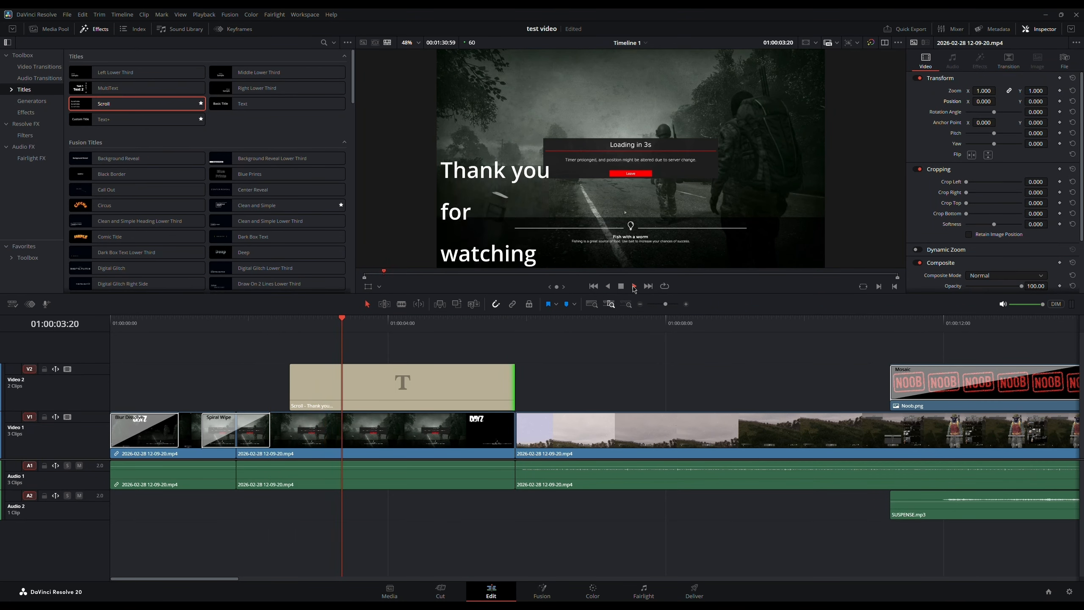
left_click(621, 287)
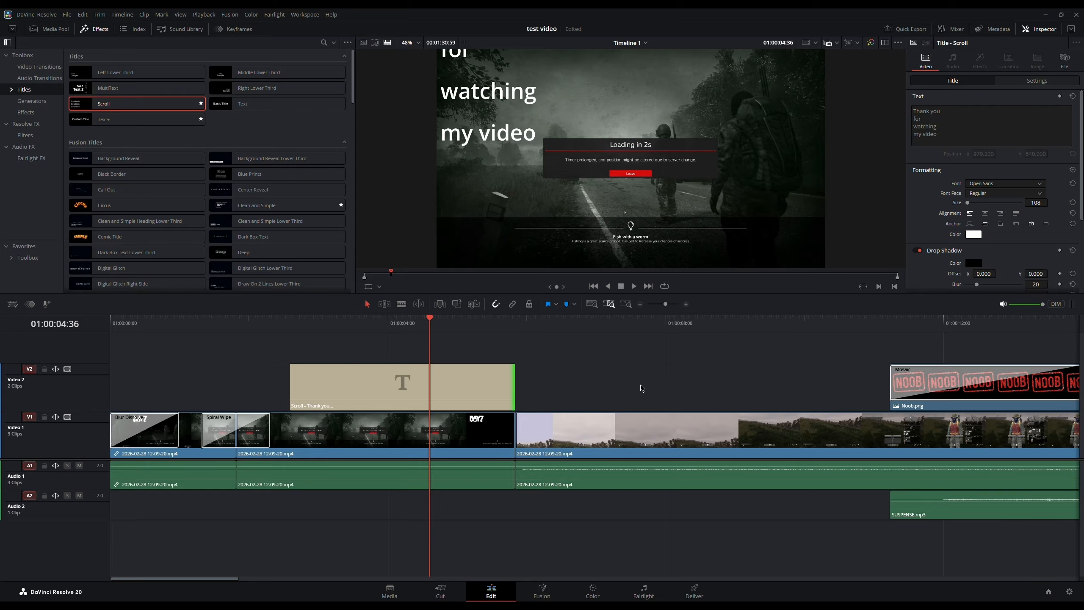
key("ctrl+s")
- Park the playhead at 01:00:04:26 within the Scroll title and set its text color to the yellowish lime-green basic color
left_click(241, 323)
left_click(419, 323)
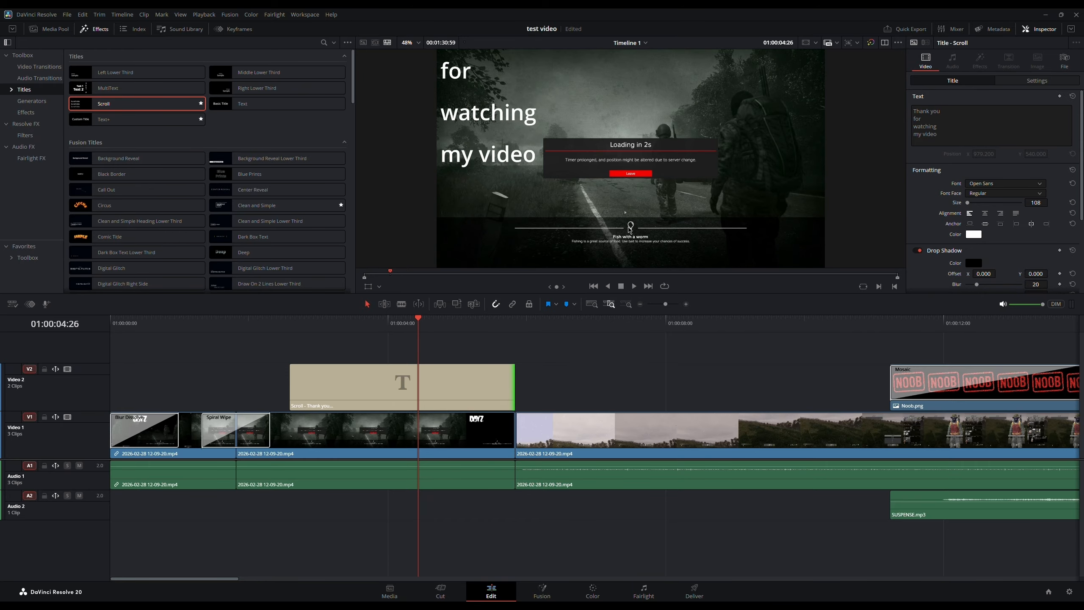
left_click(364, 398)
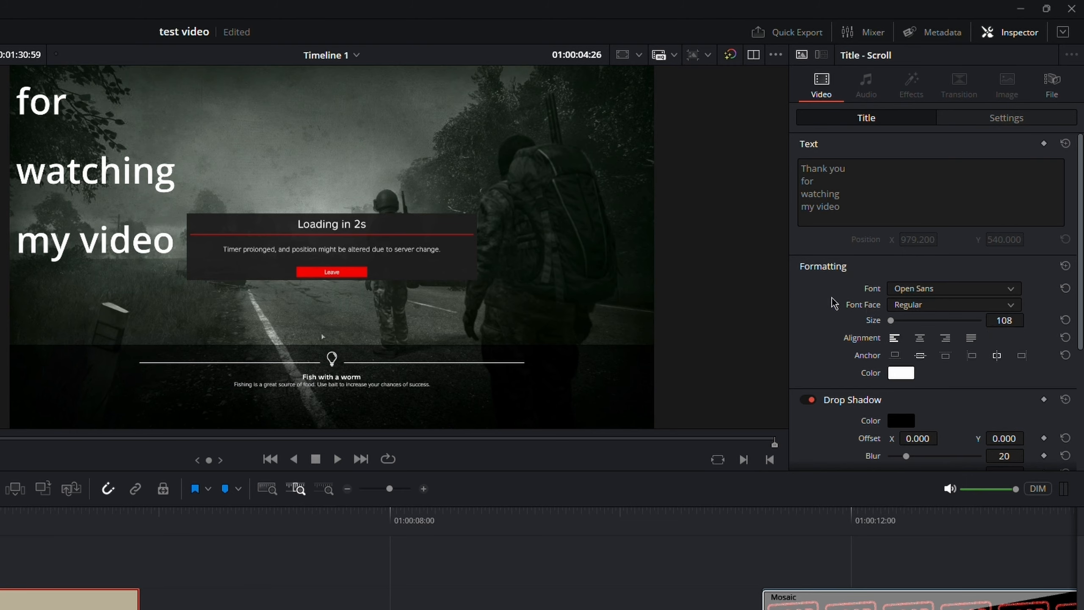
left_click(904, 376)
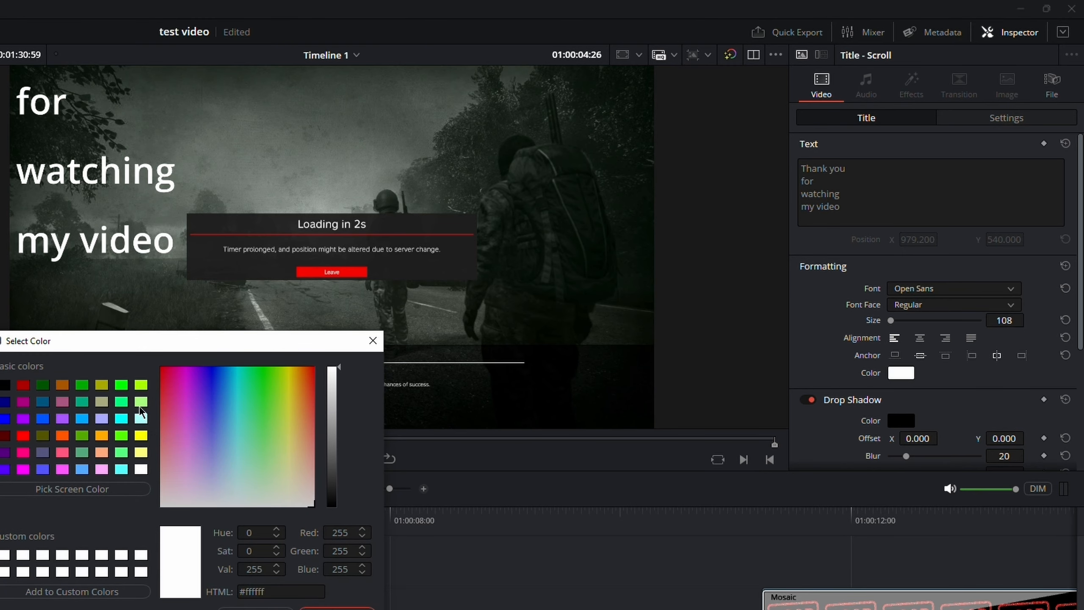
left_click(141, 385)
left_click(337, 609)
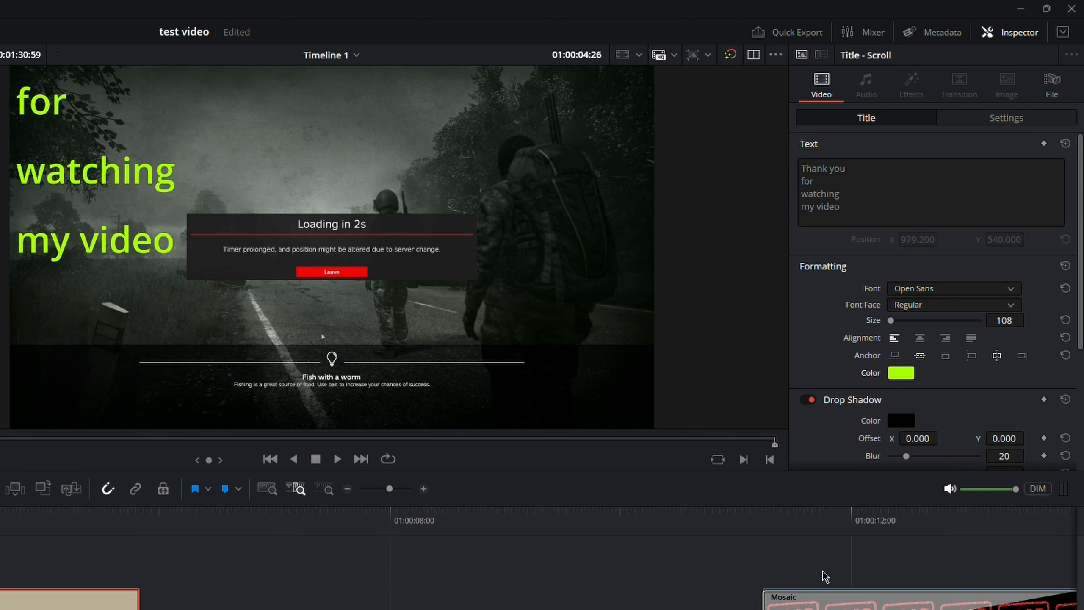
- Set the Scroll title's font to Onyx and its text alignment to centered
left_click(958, 292)
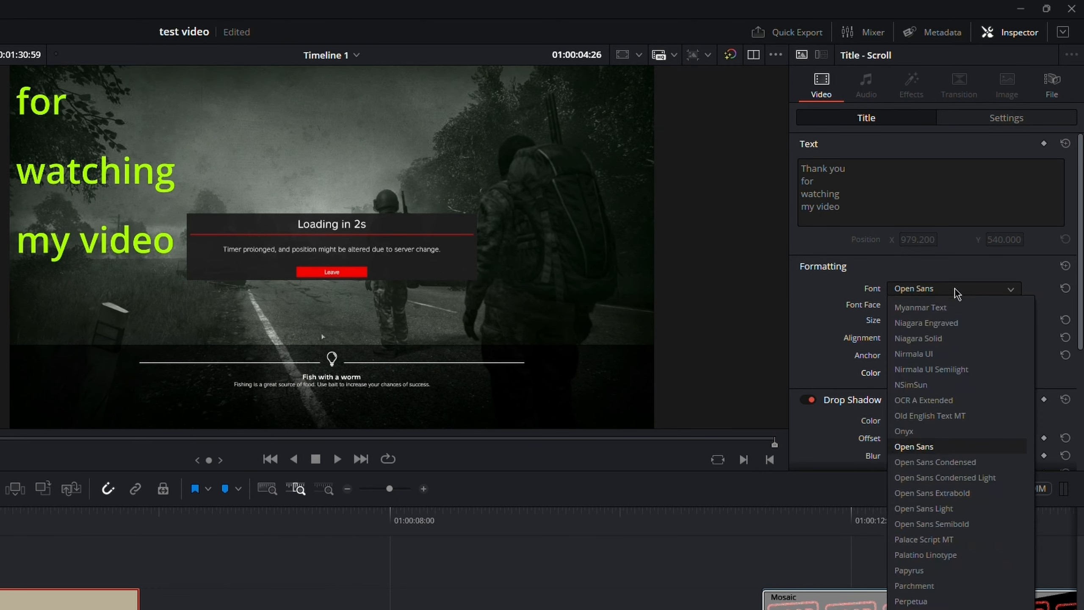
left_click(943, 308)
left_click(962, 290)
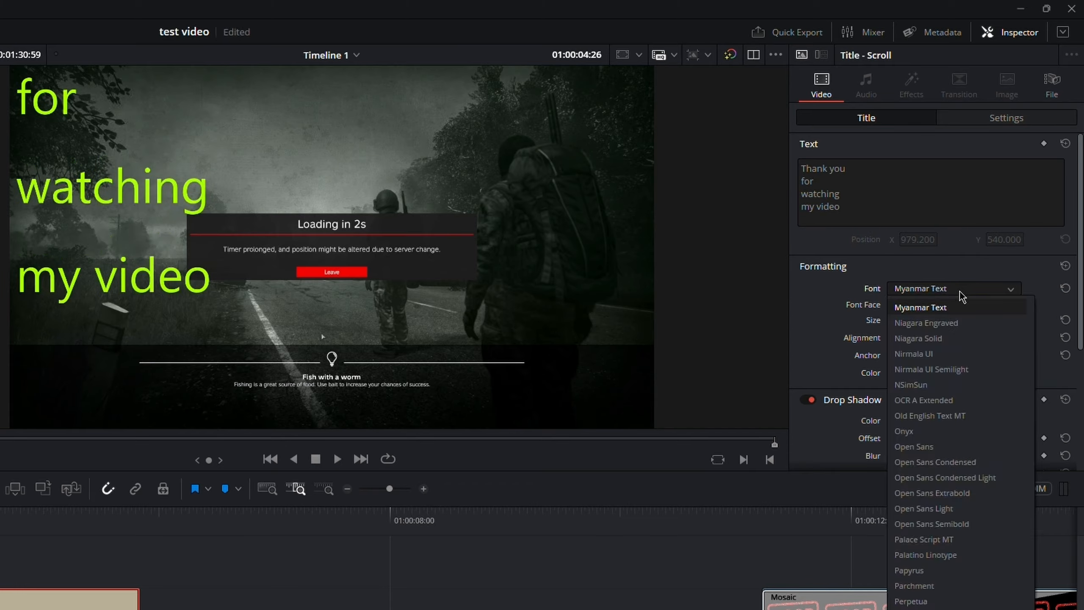
left_click(955, 431)
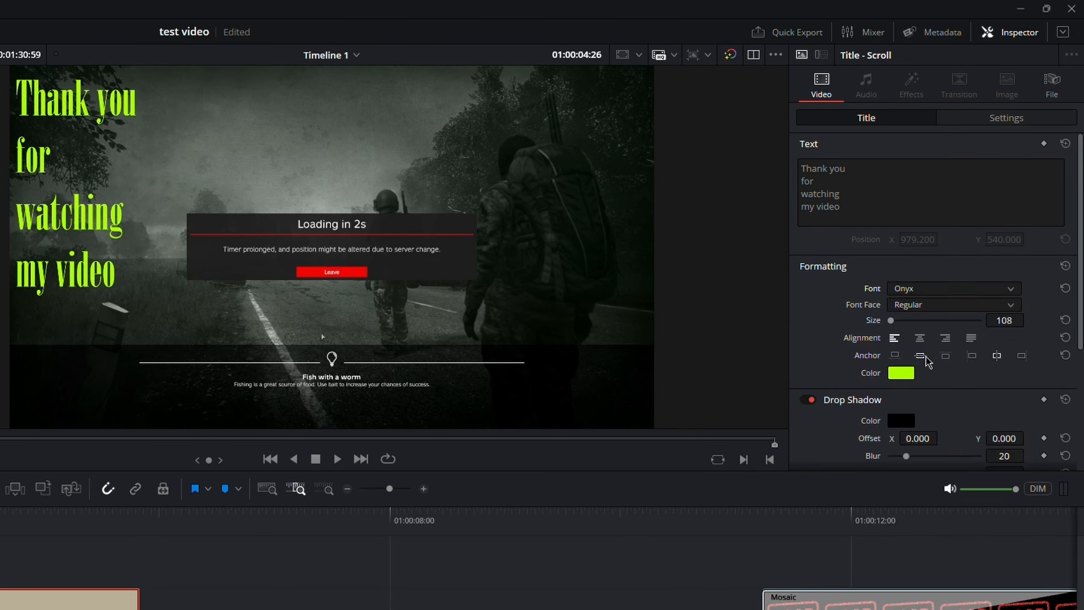
left_click(946, 338)
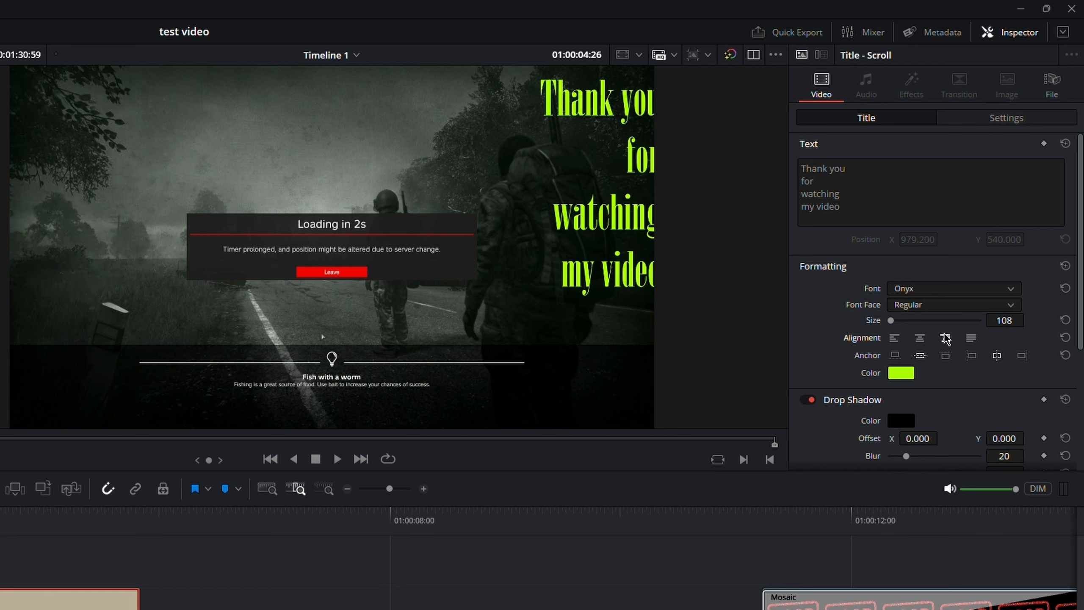
left_click(921, 339)
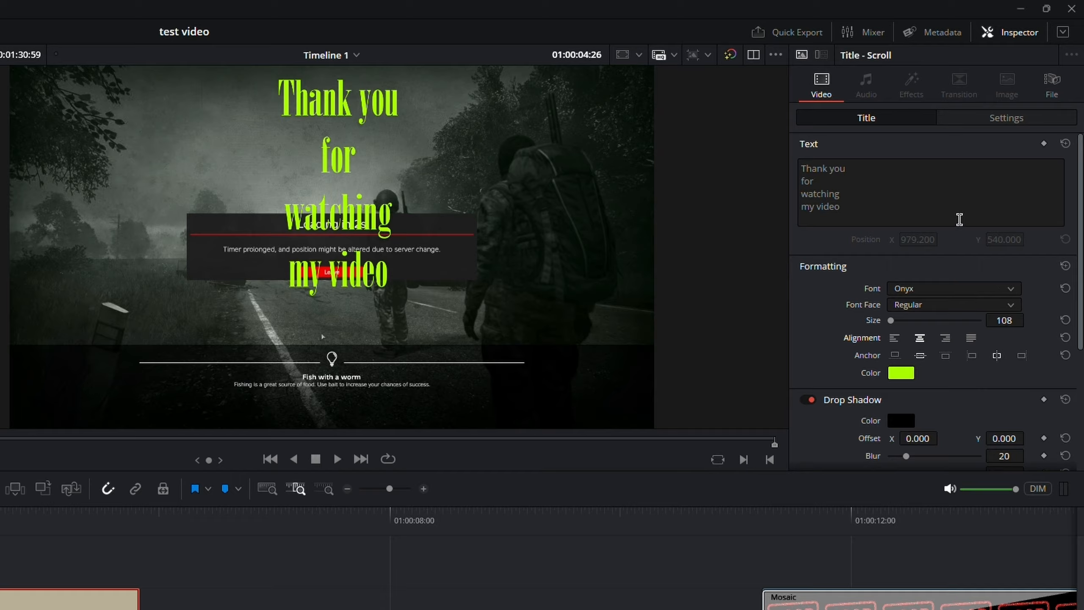
- Enlarge the Scroll title with a linked X and Y zoom of 1.830 and play it back
left_click(1015, 119)
left_click(866, 125)
left_click(991, 120)
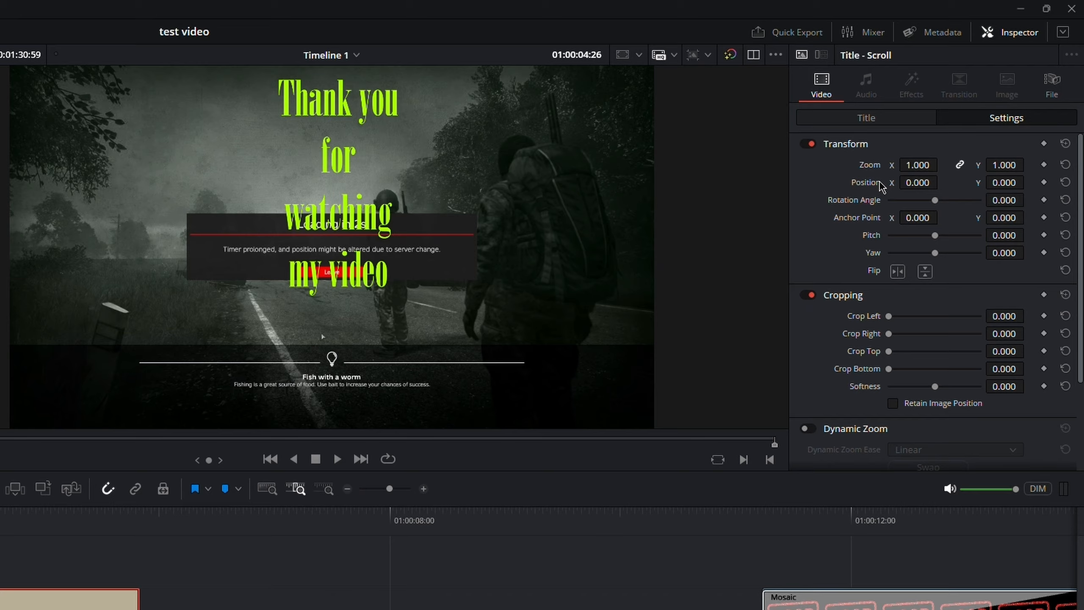
left_click_drag(918, 165, 952, 159)
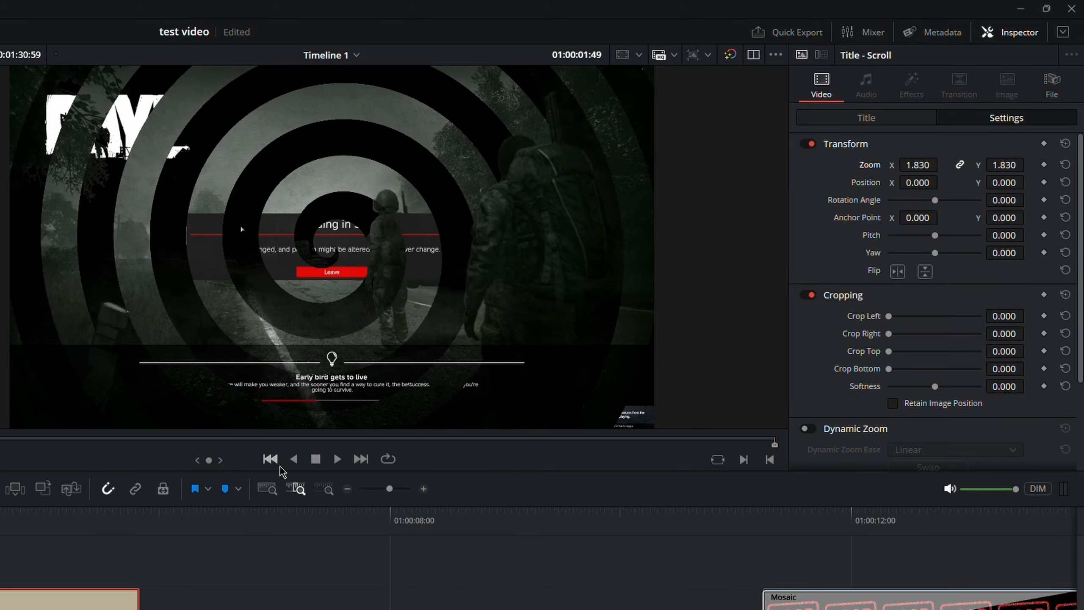
left_click(337, 459)
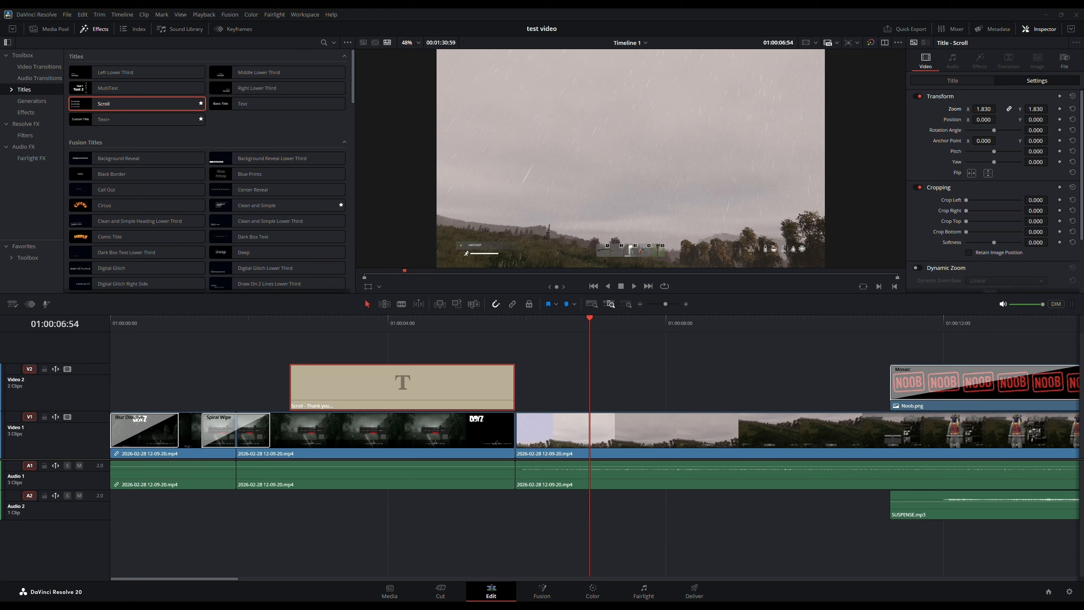
- Place Digifunk - DivKid.mp3 on a new Audio 3 track starting at 01:00:00:00 and play the opening
left_click_drag(1, 233, 249, 529)
left_click_drag(322, 534, 184, 535)
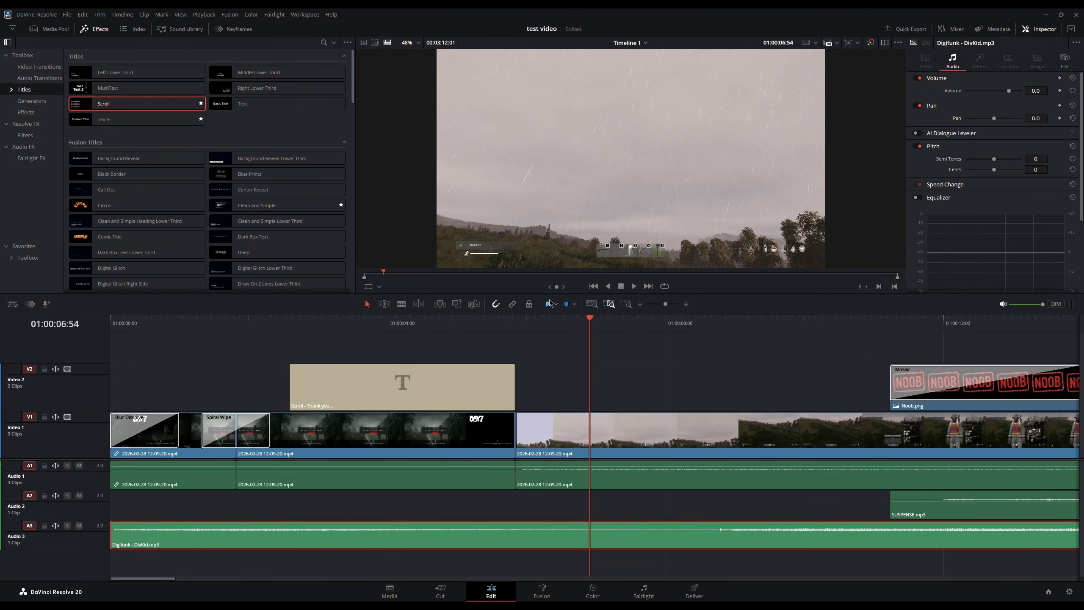
left_click(593, 286)
left_click(635, 286)
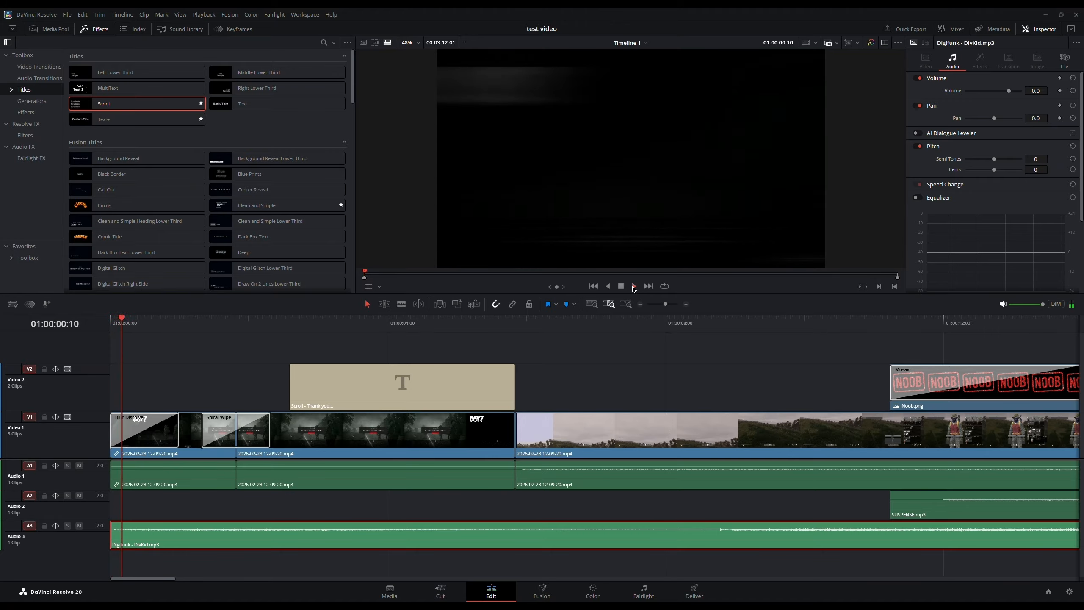
left_click(594, 288)
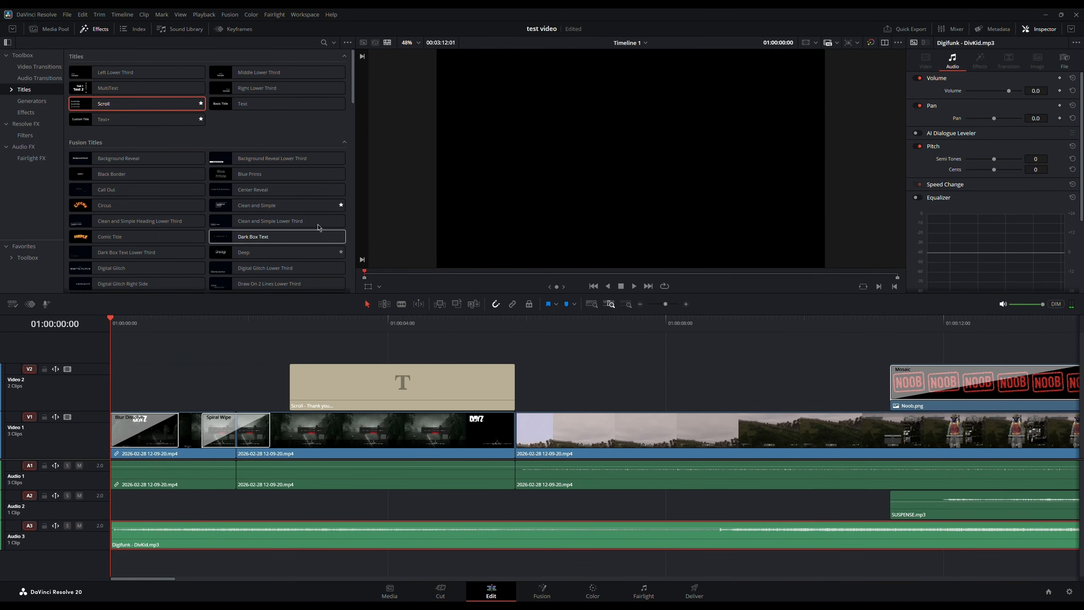
- Add a Cross Fade 0 dB audio transition to the start of the Digifunk - DivKid.mp3 clip and play back the fade
left_click(43, 81)
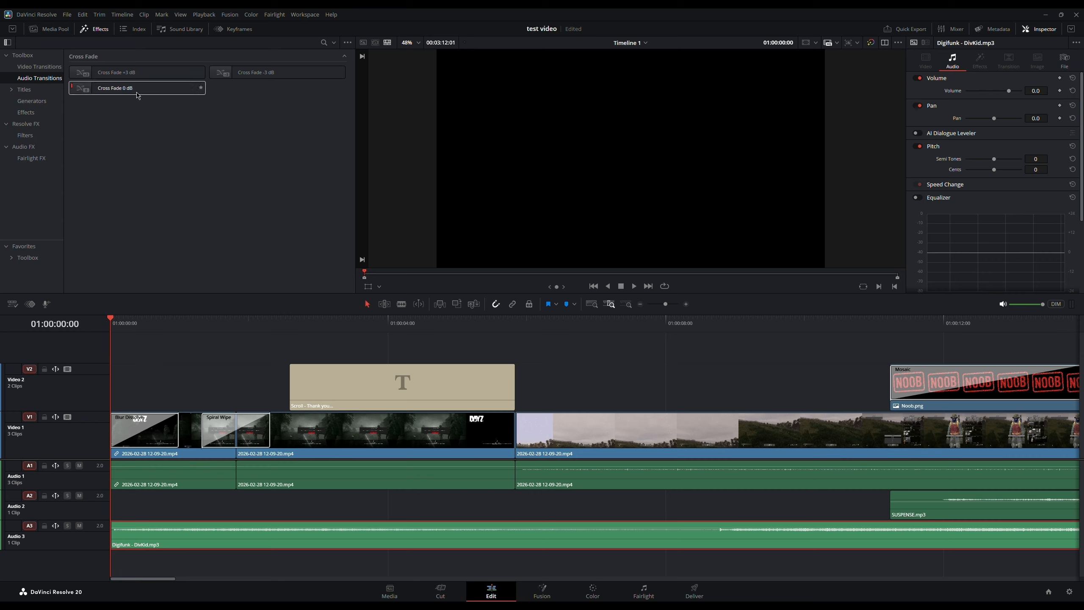
left_click_drag(135, 94, 183, 348)
left_click_drag(163, 542, 143, 538)
left_click(637, 286)
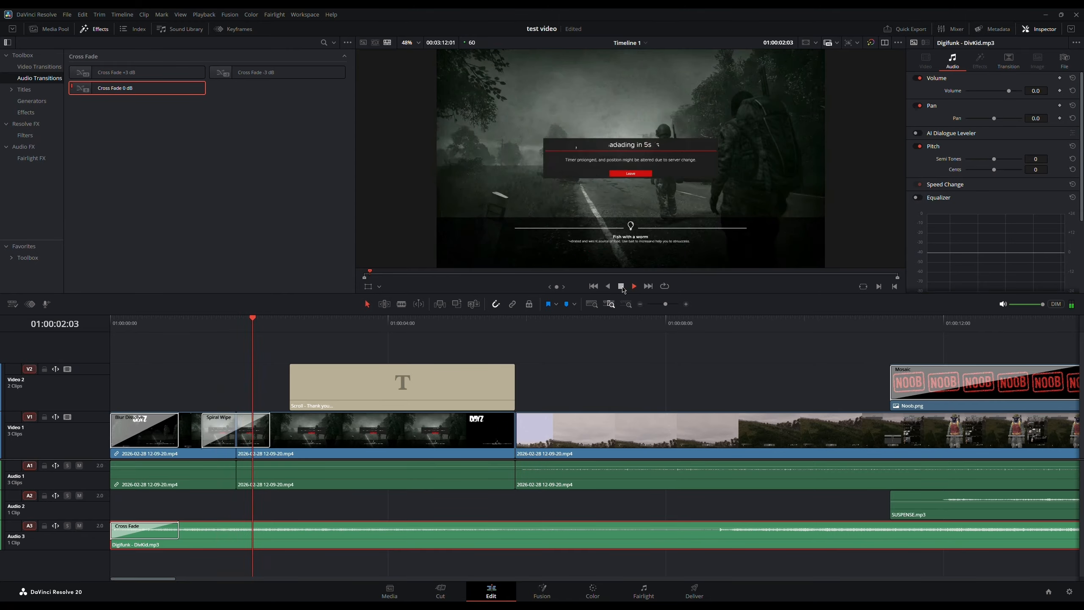
left_click(622, 286)
- Lengthen the Cross Fade at the start of the music clip to 2.1 seconds (124 frames) and play it from the timeline start
left_click_drag(179, 531, 252, 531)
left_click(594, 286)
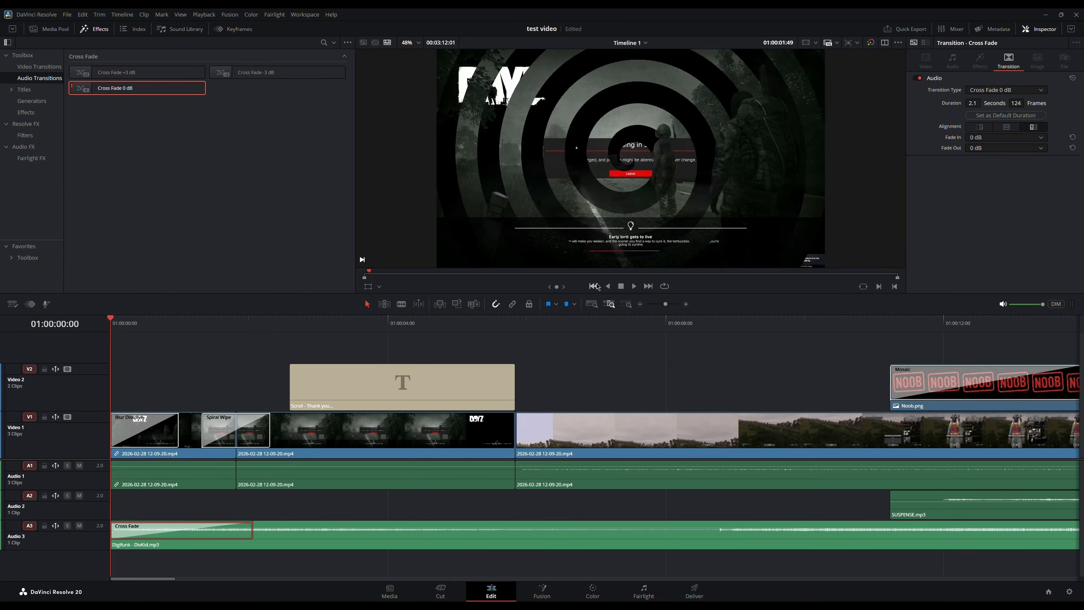
left_click(635, 287)
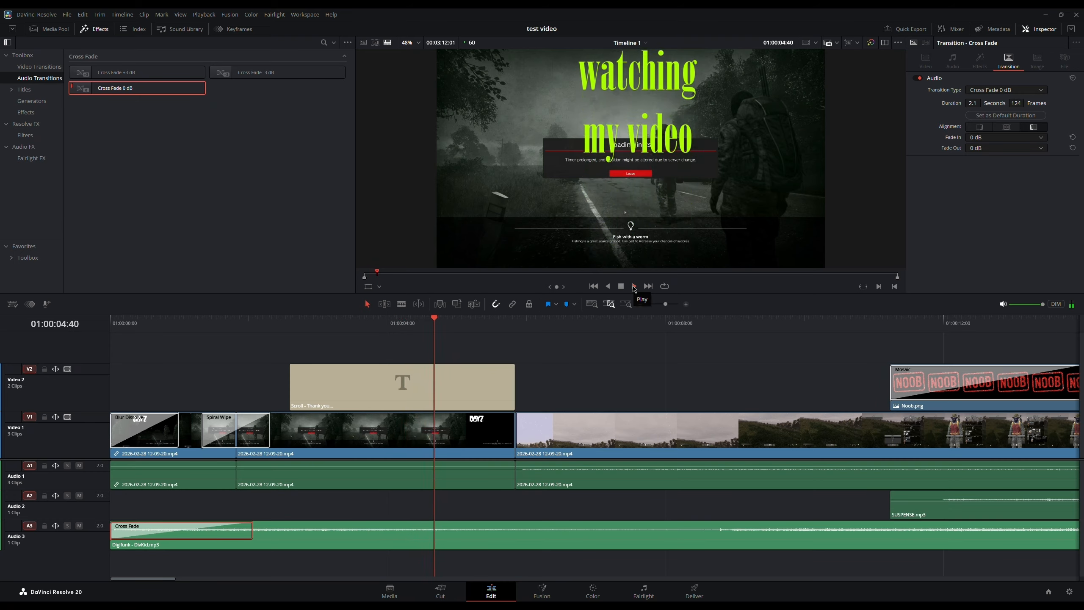
left_click(621, 287)
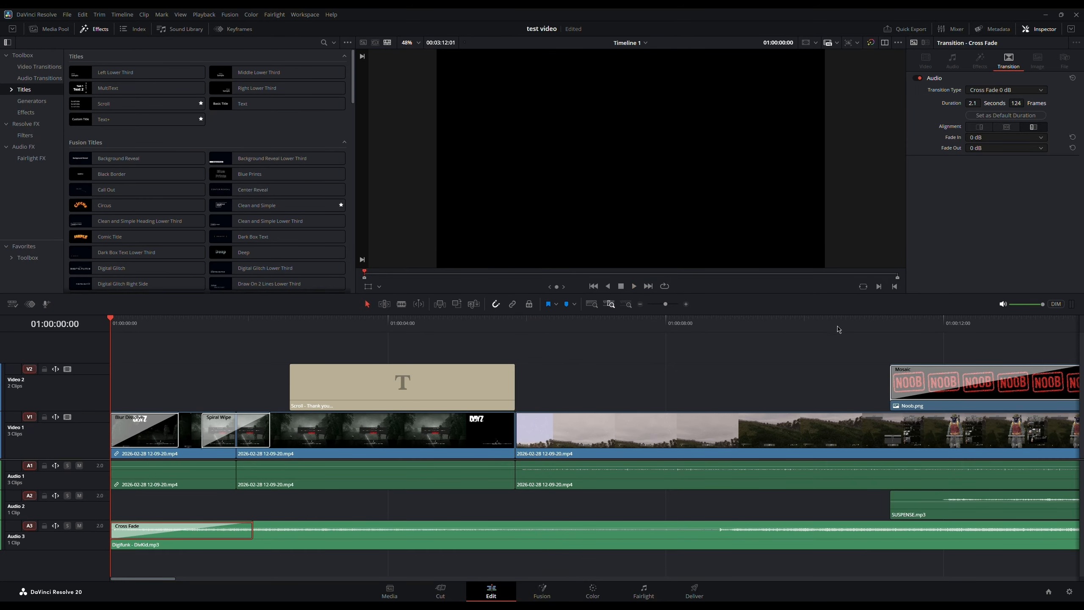
- Split the Digifunk - DivKid.mp3 clip shortly before the SUSPENSE.mp3 clip begins and delete the part after the split
left_click(842, 328)
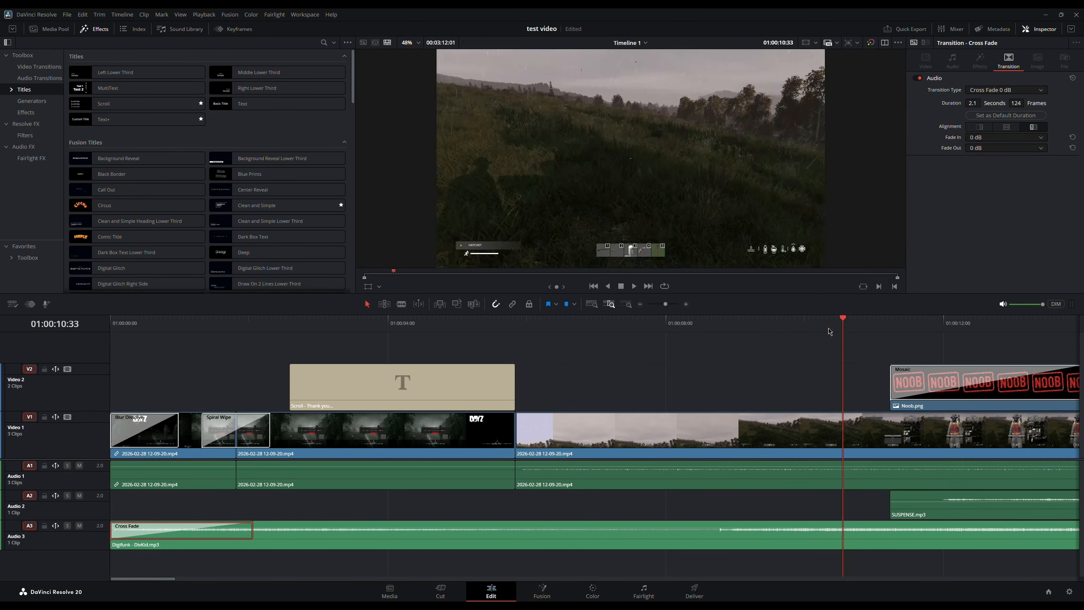
left_click(635, 287)
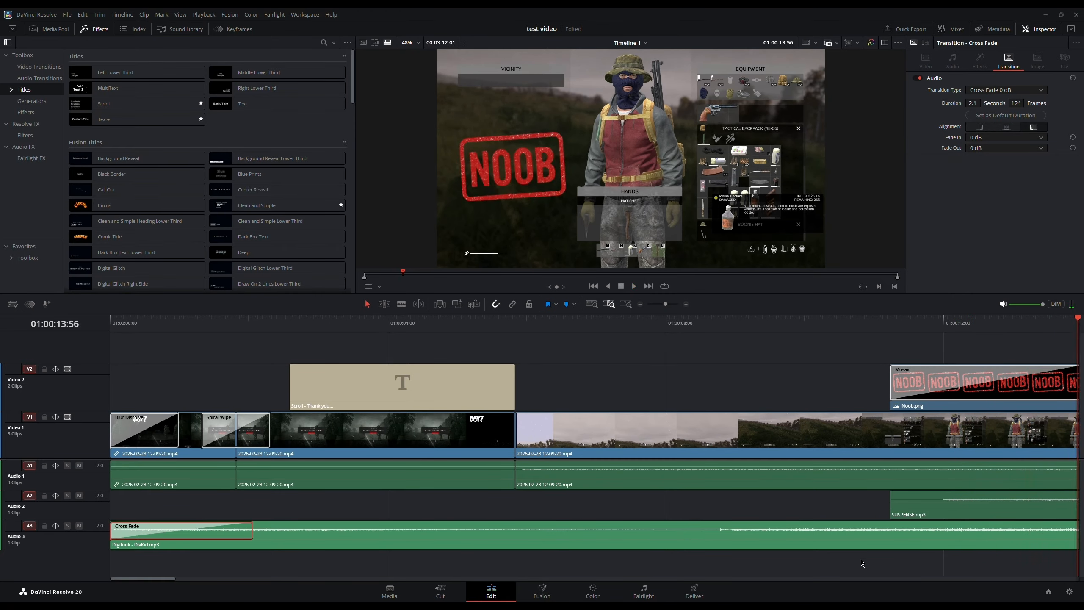
key("b")
left_click(857, 533)
key("a")
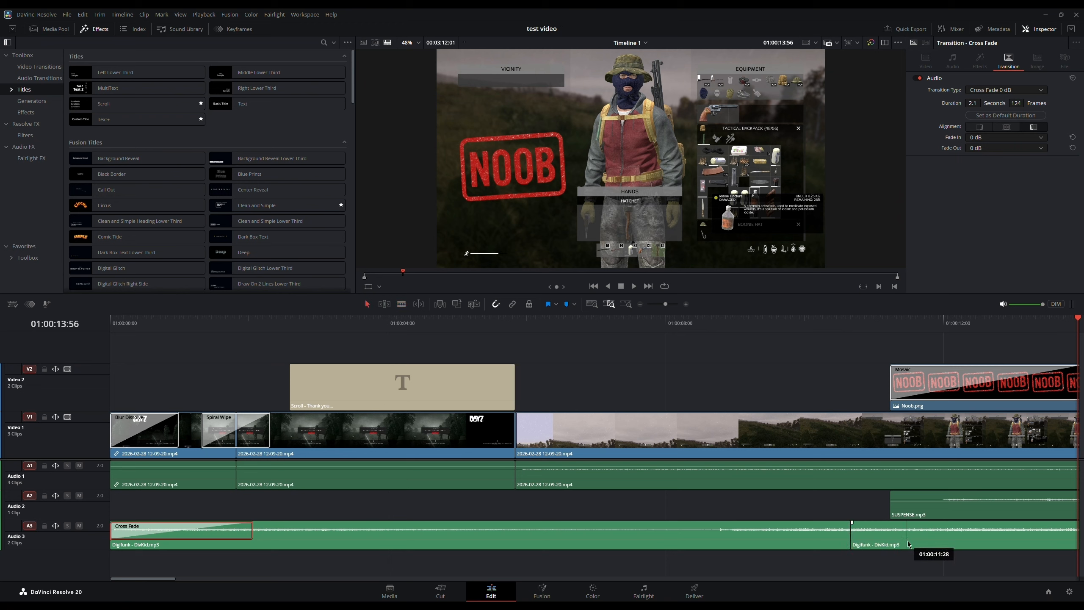
left_click(909, 541)
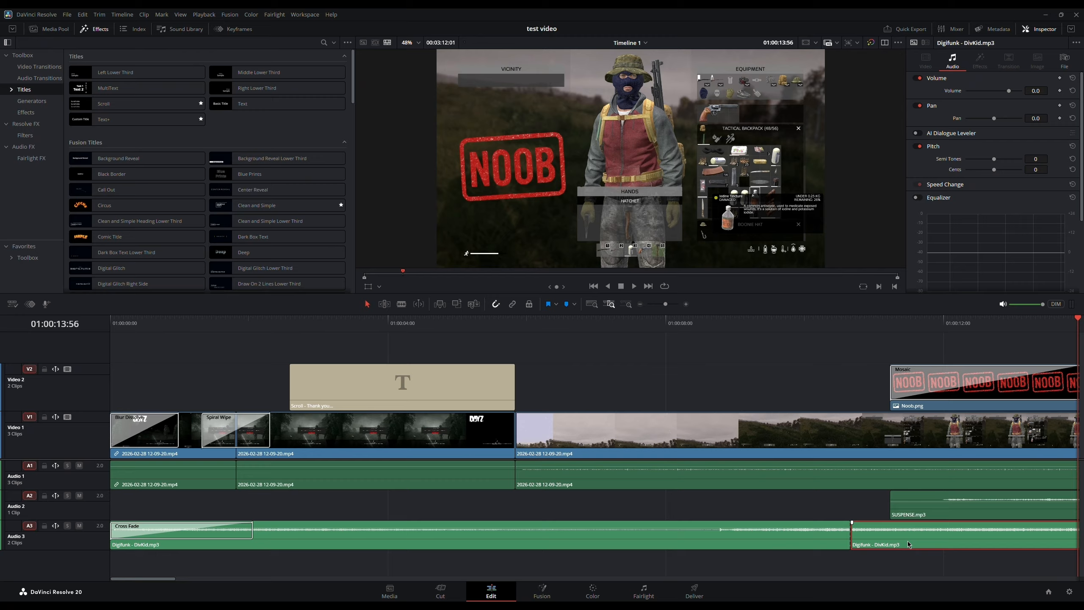
key("Delete")
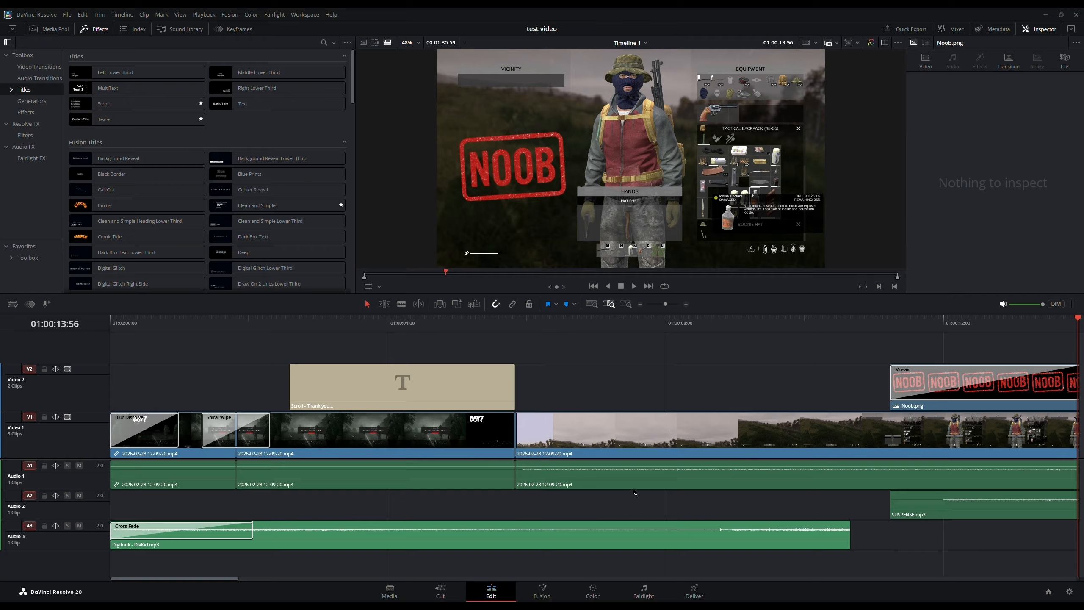
- Add a Cross Fade -3 dB lasting 3.2 seconds (194 frames) to the end of the Digifunk - DivKid.mp3 clip and play the timeline
left_click(39, 78)
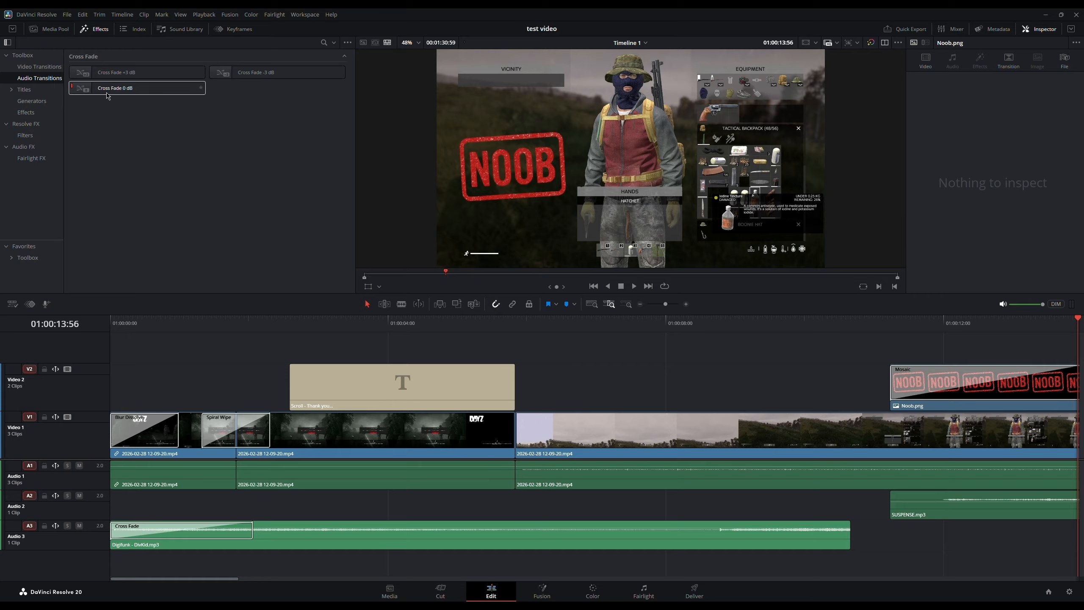
left_click_drag(256, 72, 740, 530)
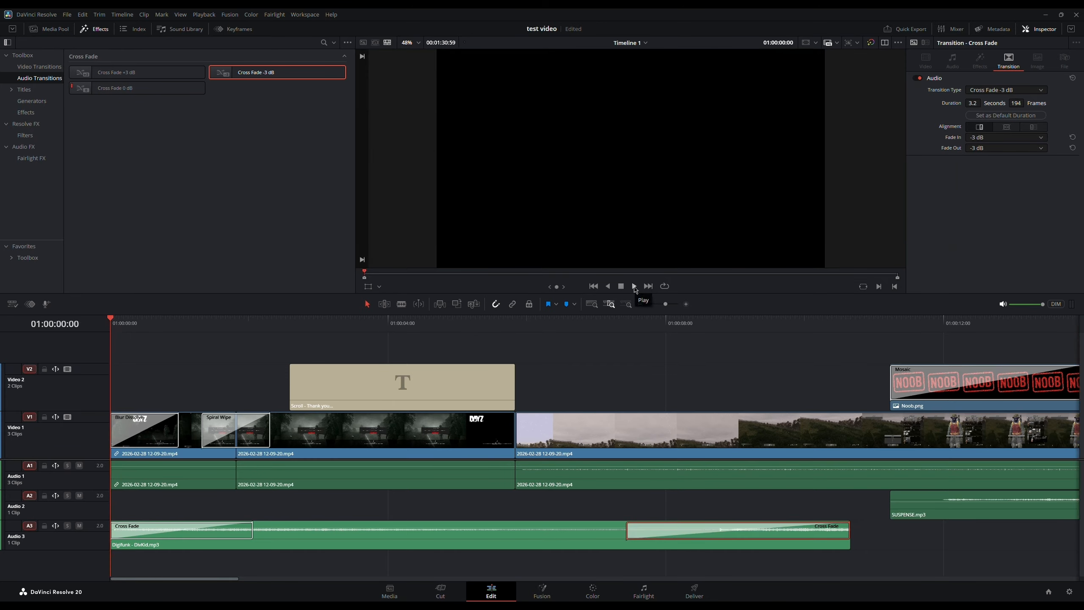
left_click(635, 288)
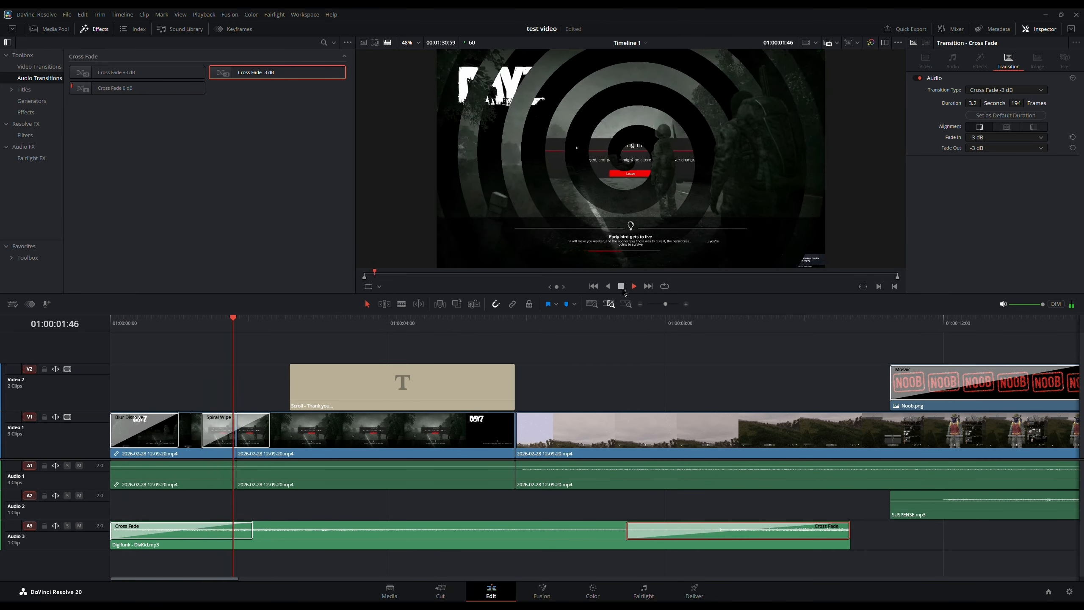
left_click(621, 287)
left_click(192, 329)
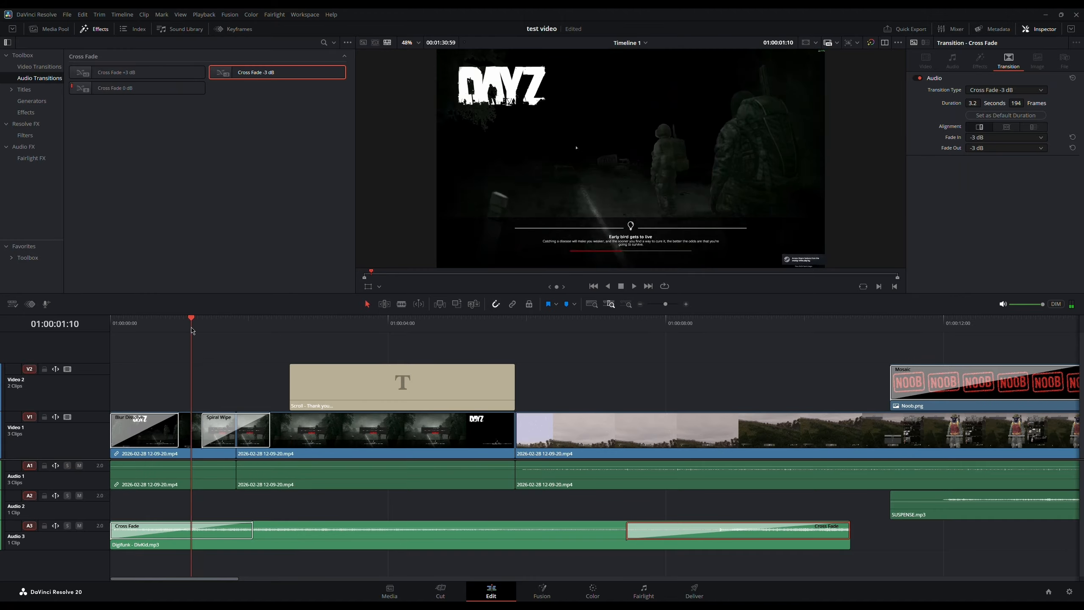
left_click(634, 287)
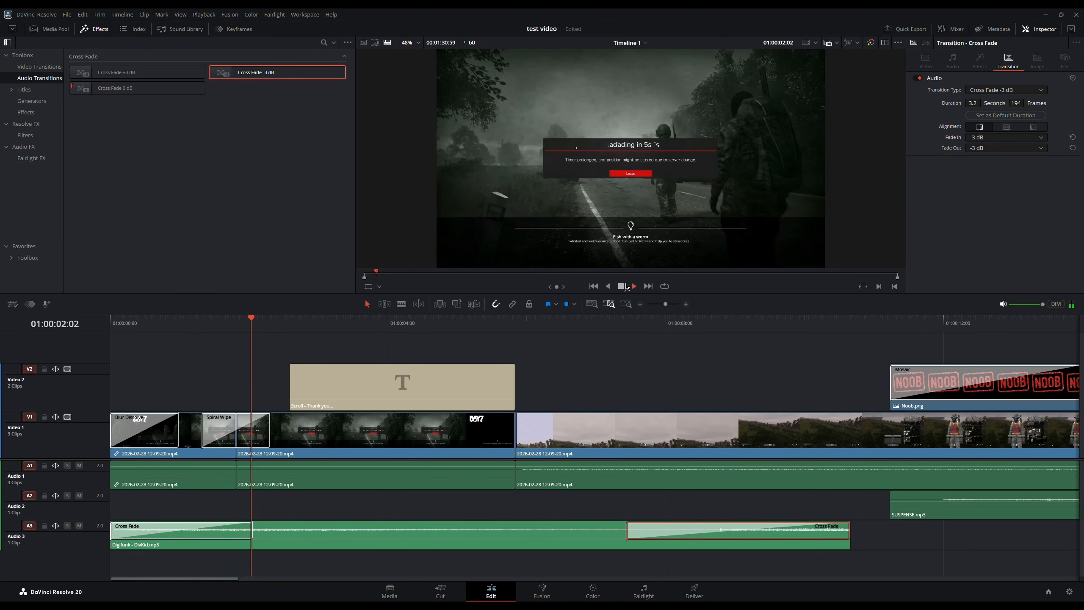
- Play the timeline from its start through the music fade-out and the NOOB and SUSPENSE section
left_click(623, 287)
left_click(138, 325)
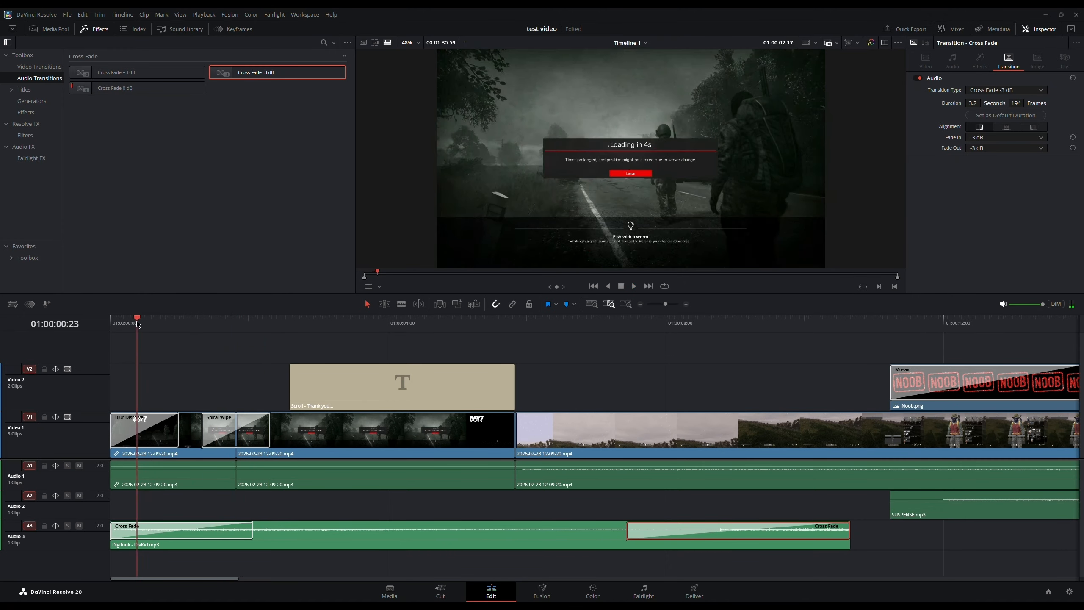
left_click(110, 328)
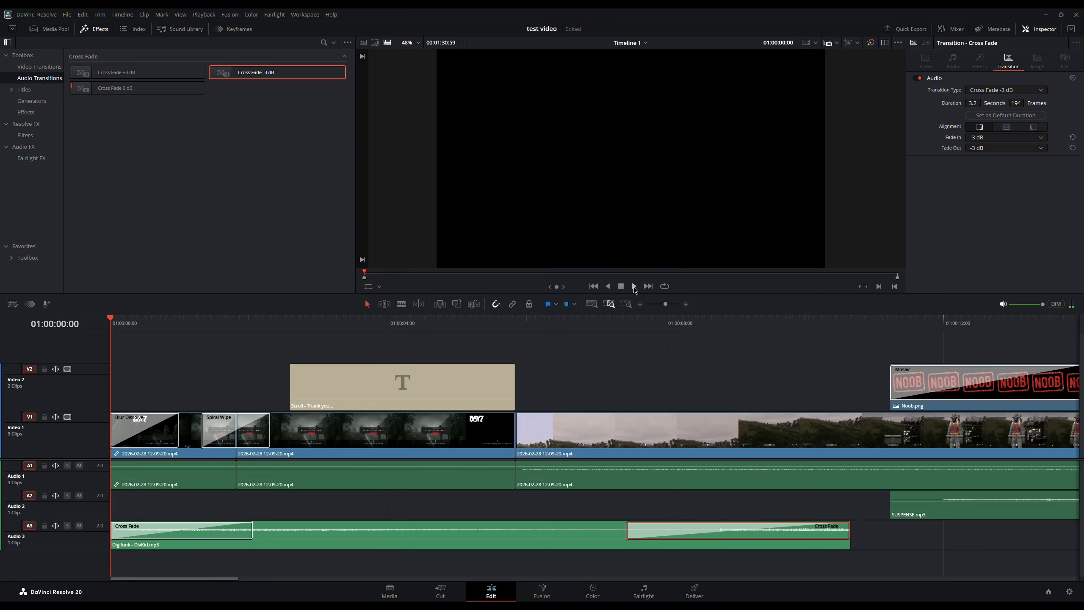
left_click(634, 286)
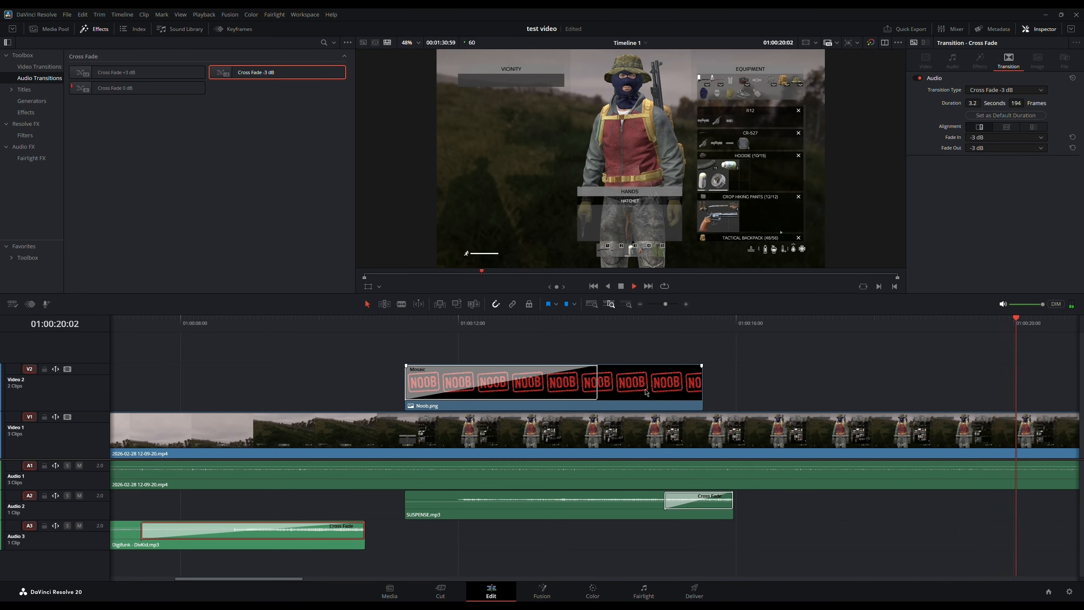
key("space")
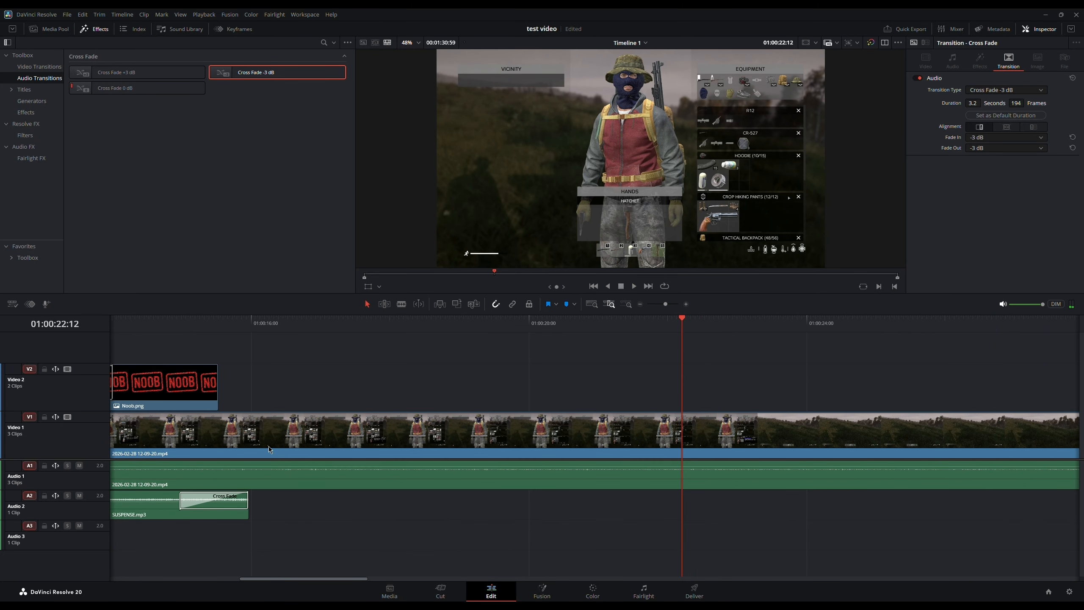
- Split the gameplay video and its audio at two points after the SUSPENSE.mp3 clip, ending at 01:00:22:38, and ripple delete the section between
key("b")
left_click(295, 432)
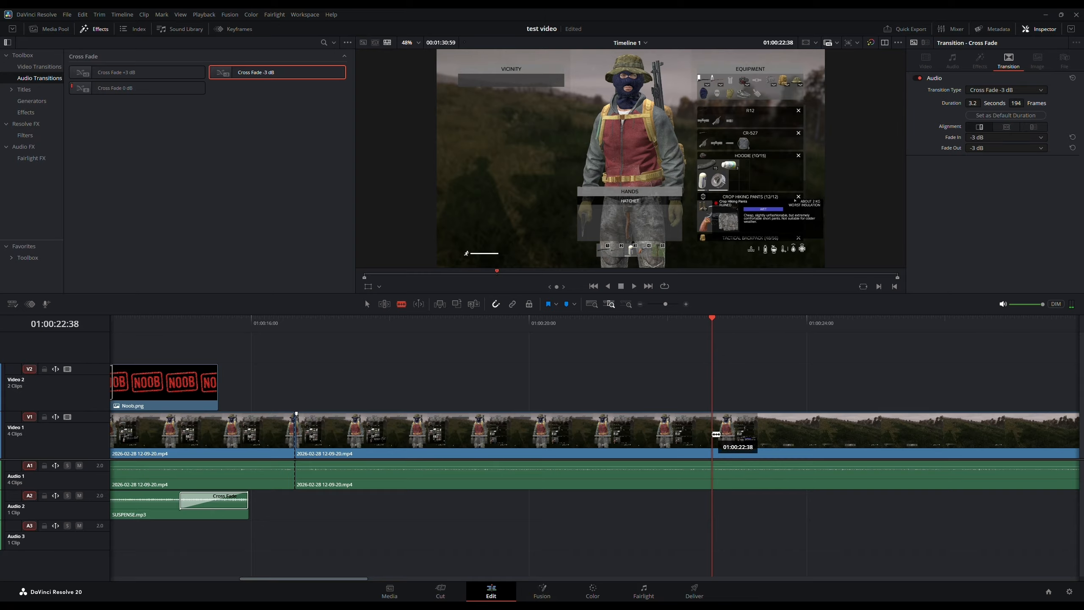
left_click(712, 430)
left_click(713, 481)
left_click_drag(664, 547, 488, 361)
key("Delete")
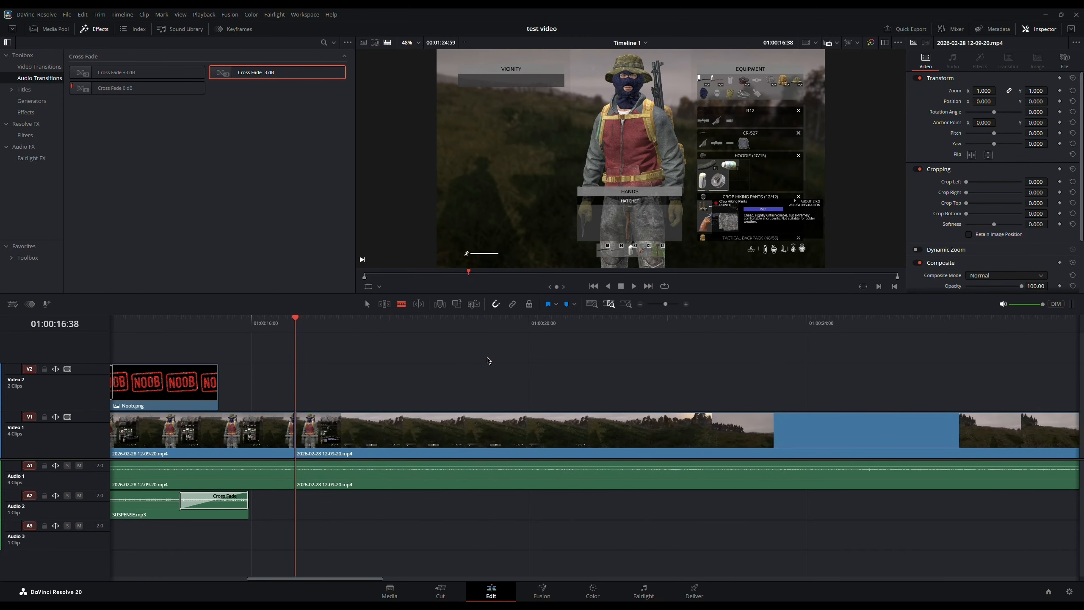
- Play the timeline across the new cut in the gameplay clip and scrub through the footage around it
left_click(166, 332)
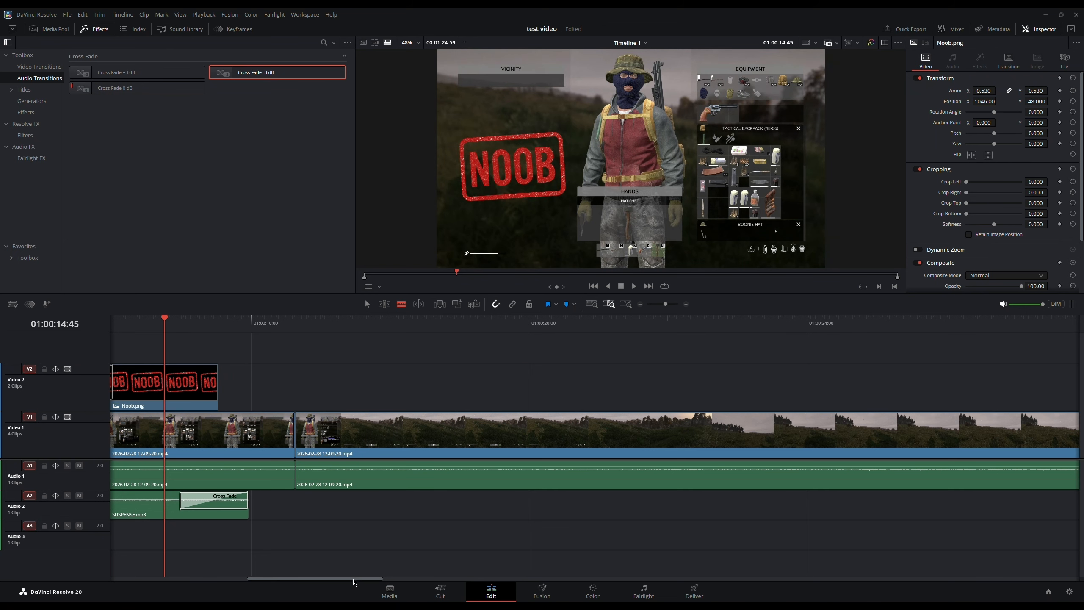
left_click_drag(354, 582, 344, 584)
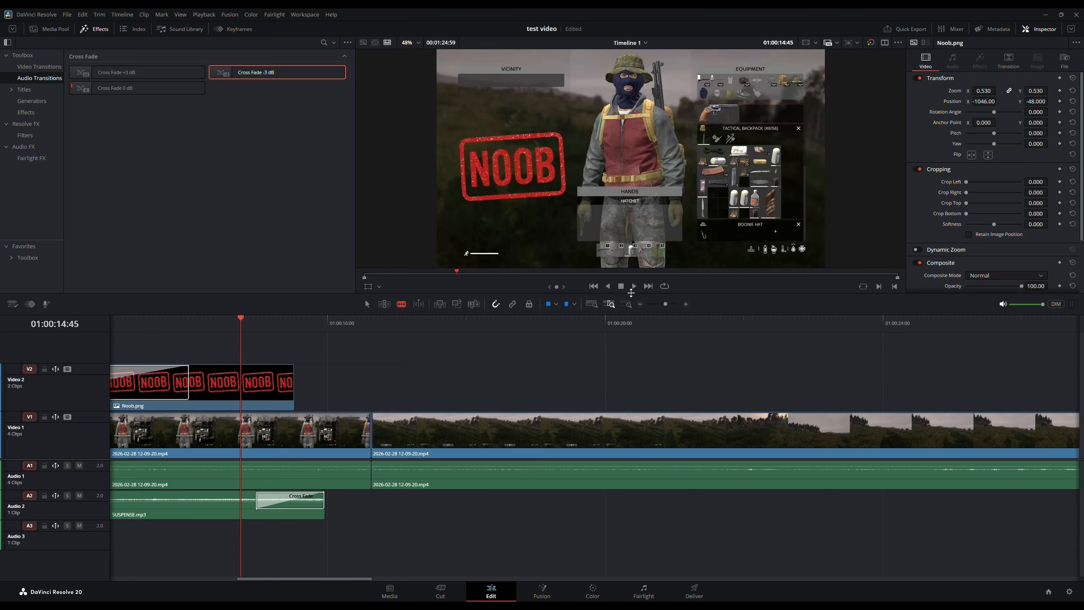
left_click(633, 288)
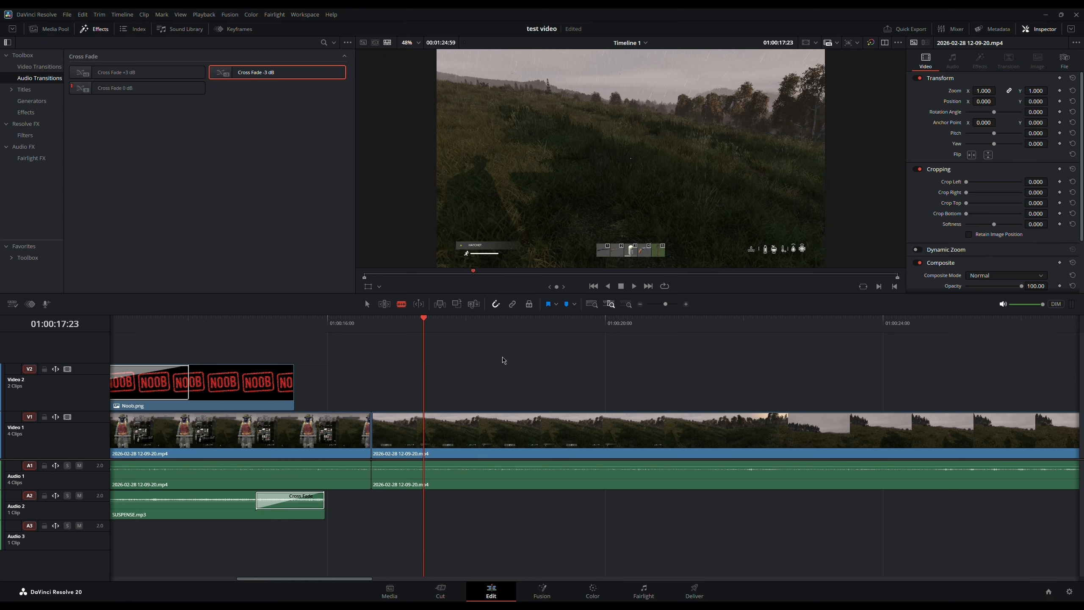
left_click_drag(480, 331, 566, 329)
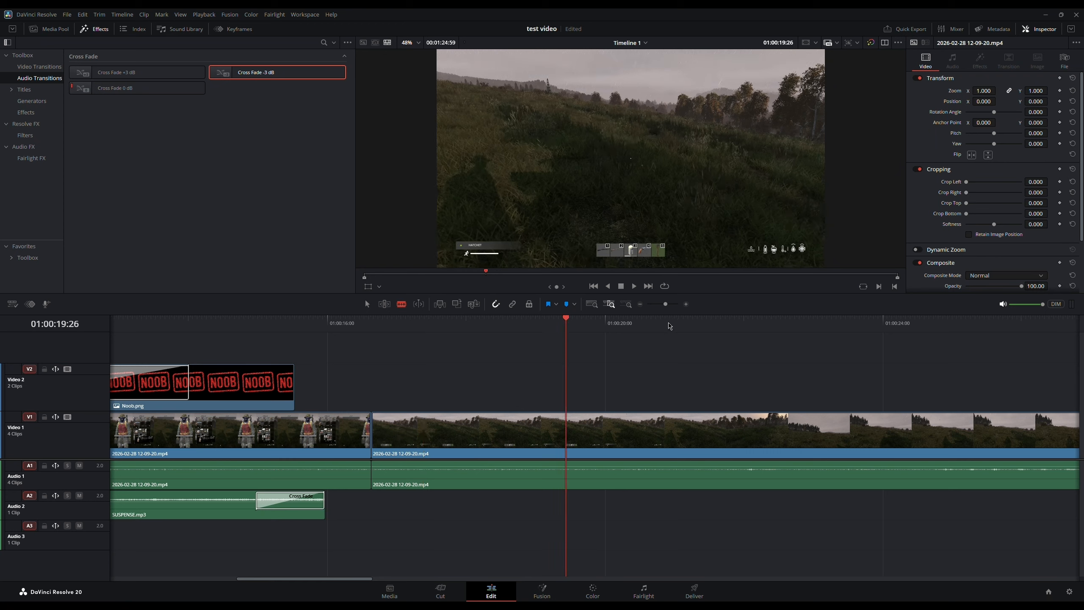
left_click_drag(338, 330, 405, 327)
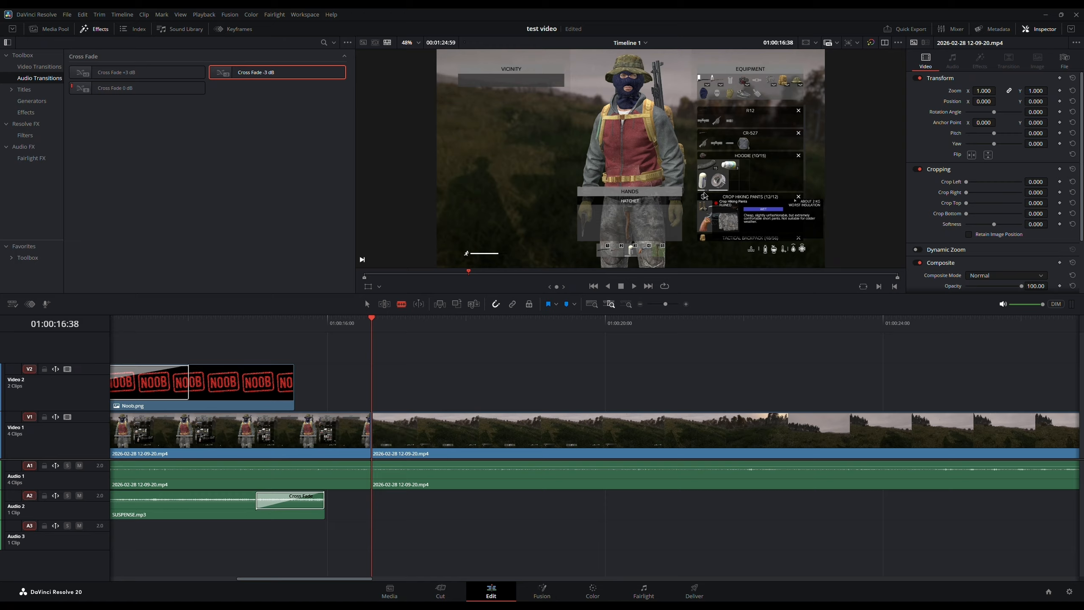
- Split the Video 1 clip at 01:00:15:32, where Noob.png ends, and select and play the short segment before the next cut
left_click(321, 333)
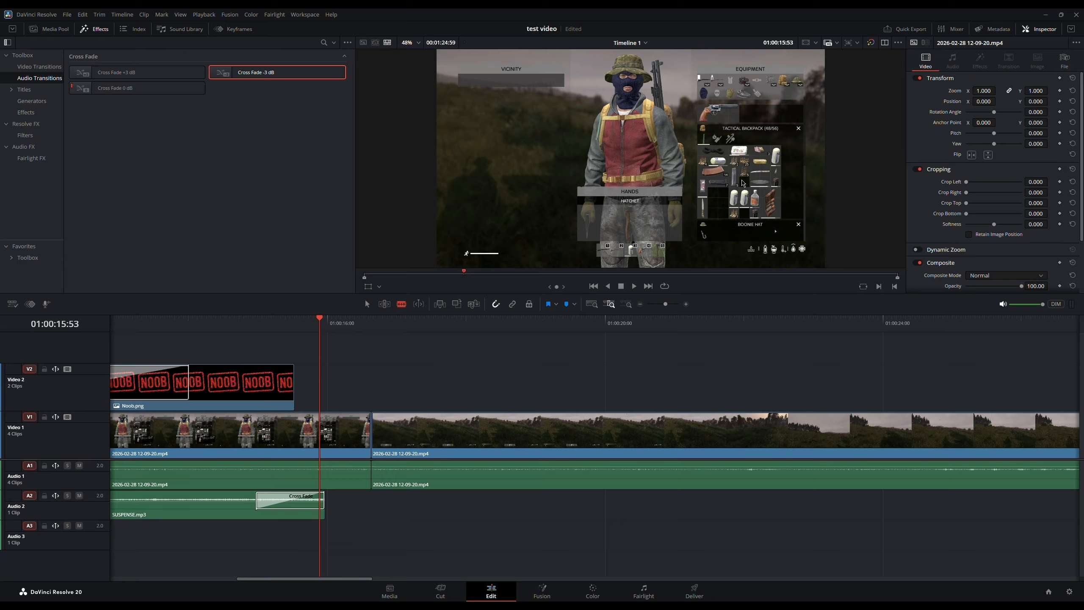
left_click_drag(321, 322, 298, 326)
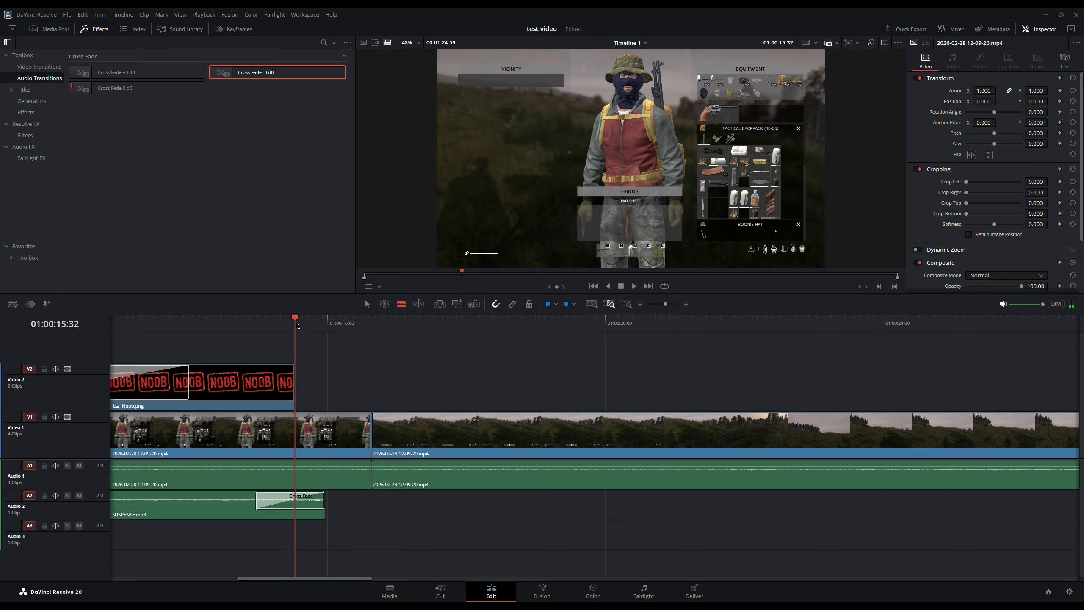
left_click(301, 430)
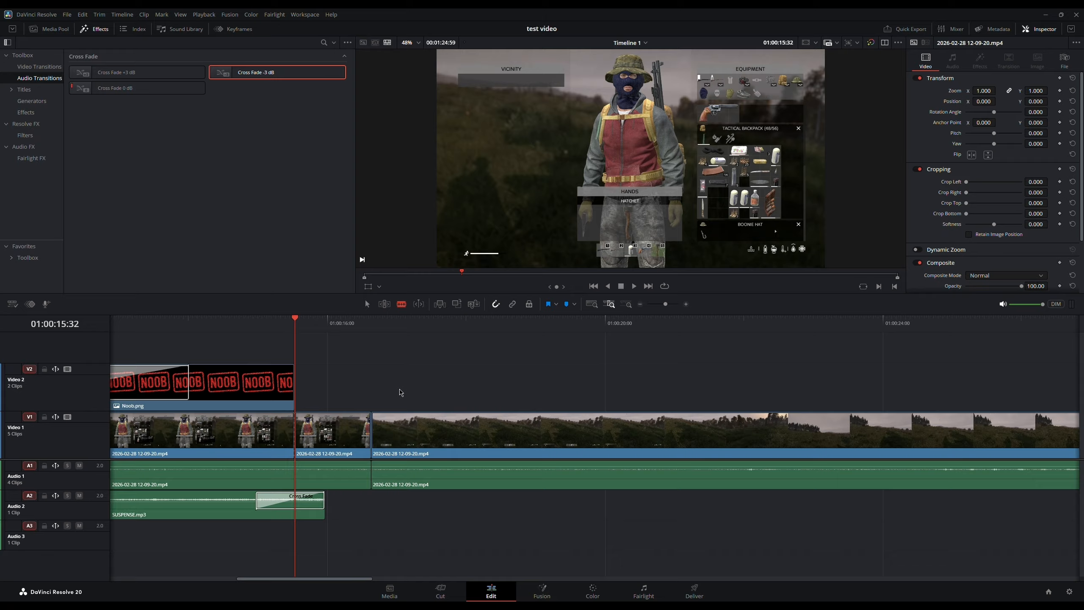
key("a")
left_click(341, 438)
left_click(218, 325)
left_click(635, 287)
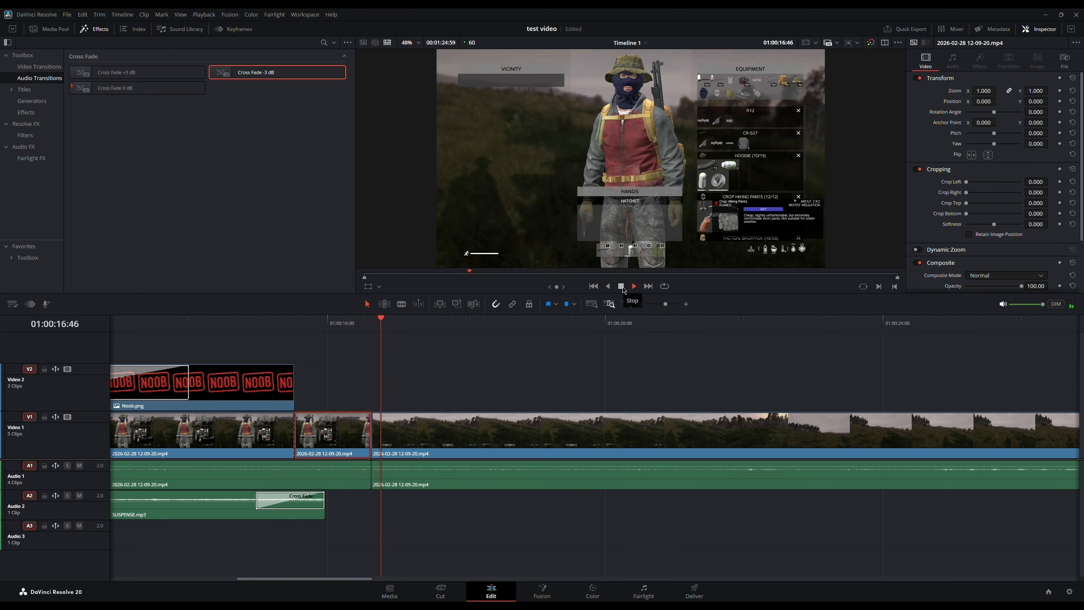
left_click(622, 288)
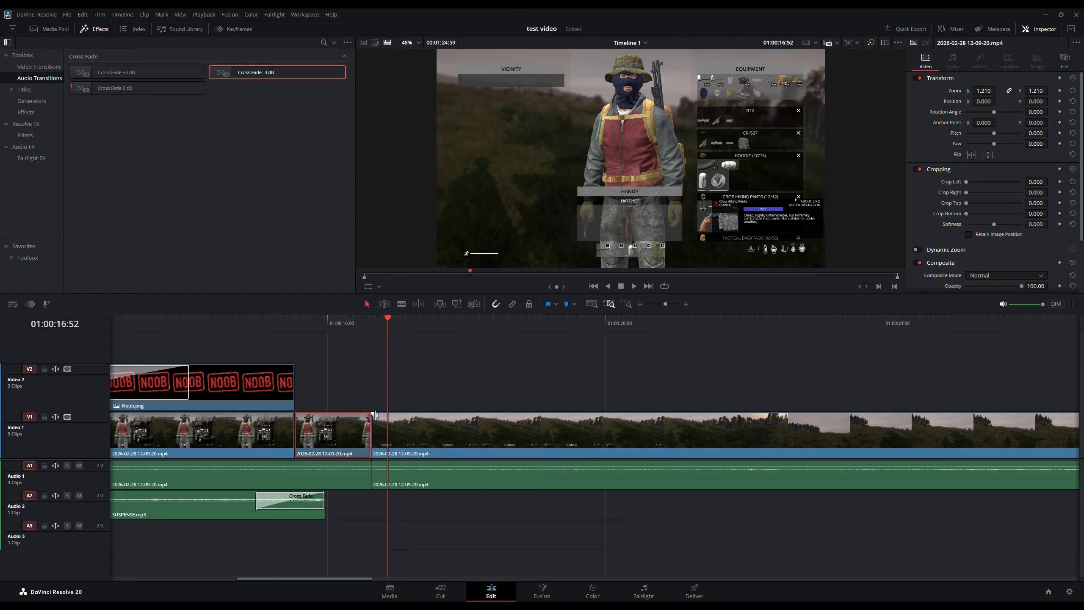
- Zoom the short gameplay segment to 1.690 and position it at X -494, Y 71 to frame the tactical backpack inventory
left_click_drag(388, 319, 345, 325)
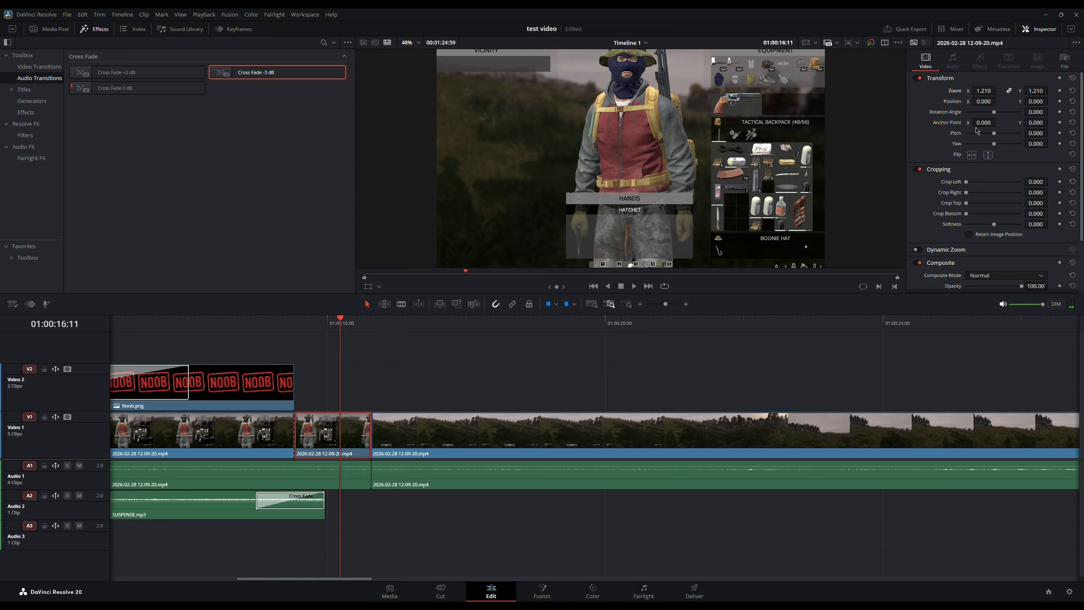
left_click_drag(984, 91, 988, 91)
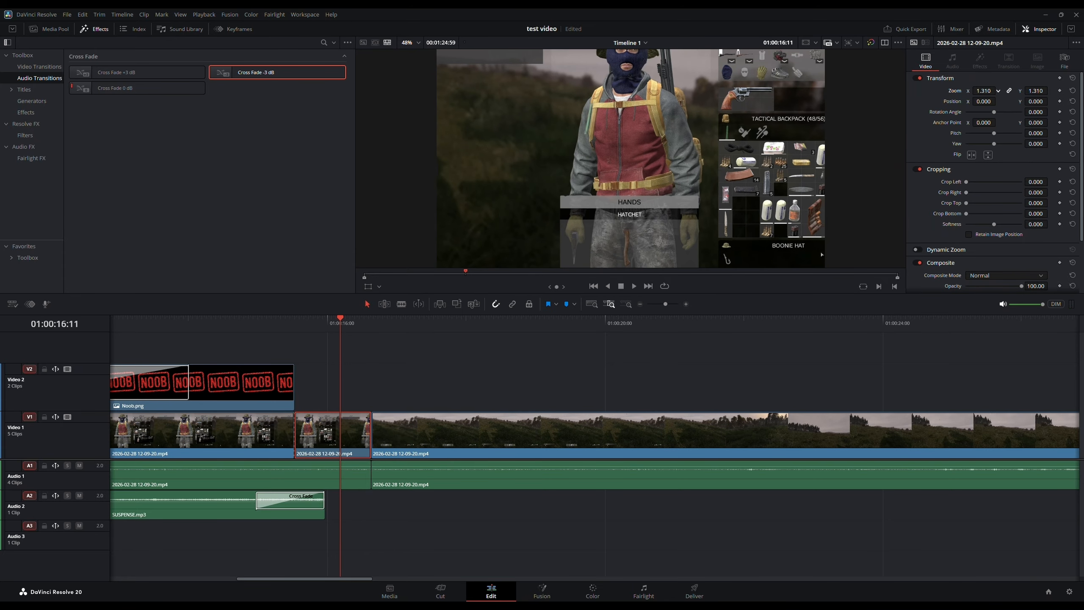
left_click_drag(1038, 101, 1033, 101)
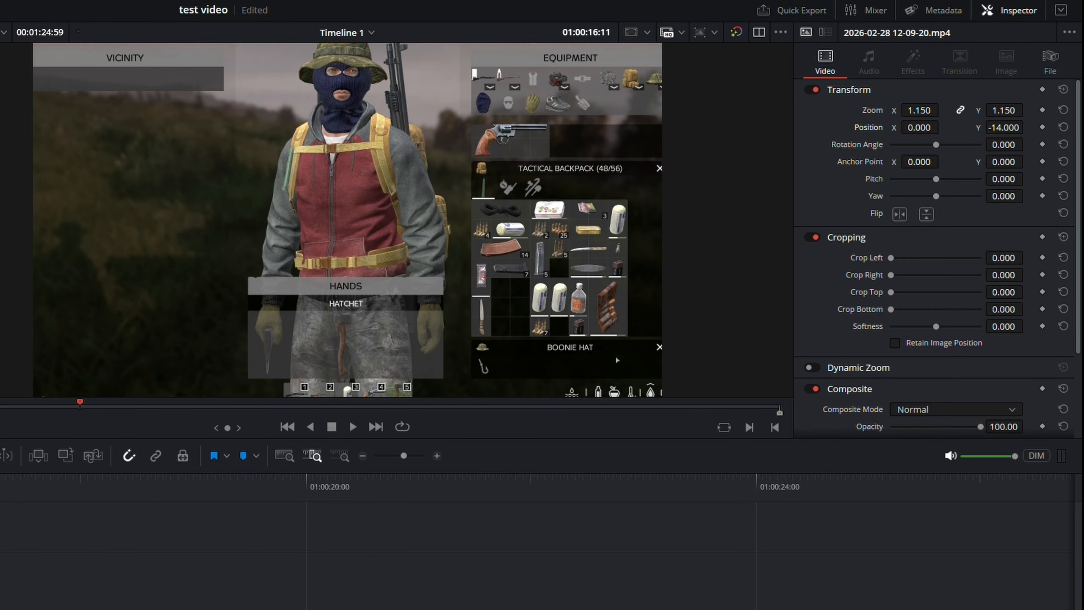
left_click_drag(920, 128, 707, 127)
left_click_drag(1005, 127, 1033, 127)
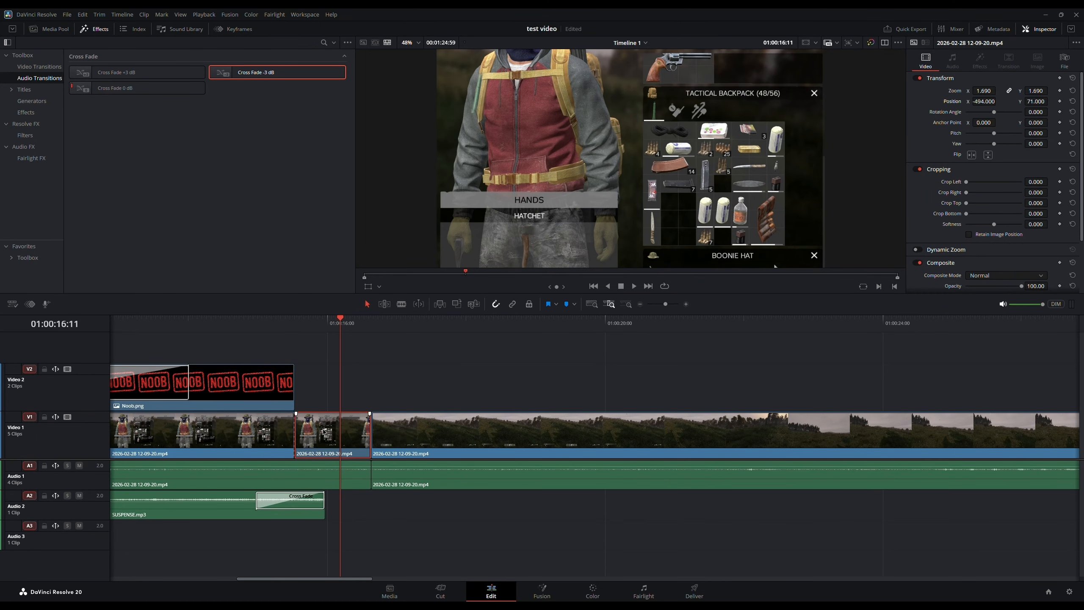
- Play the timeline from before the zoomed segment into the following gameplay clip to check the zoom
left_click(447, 445)
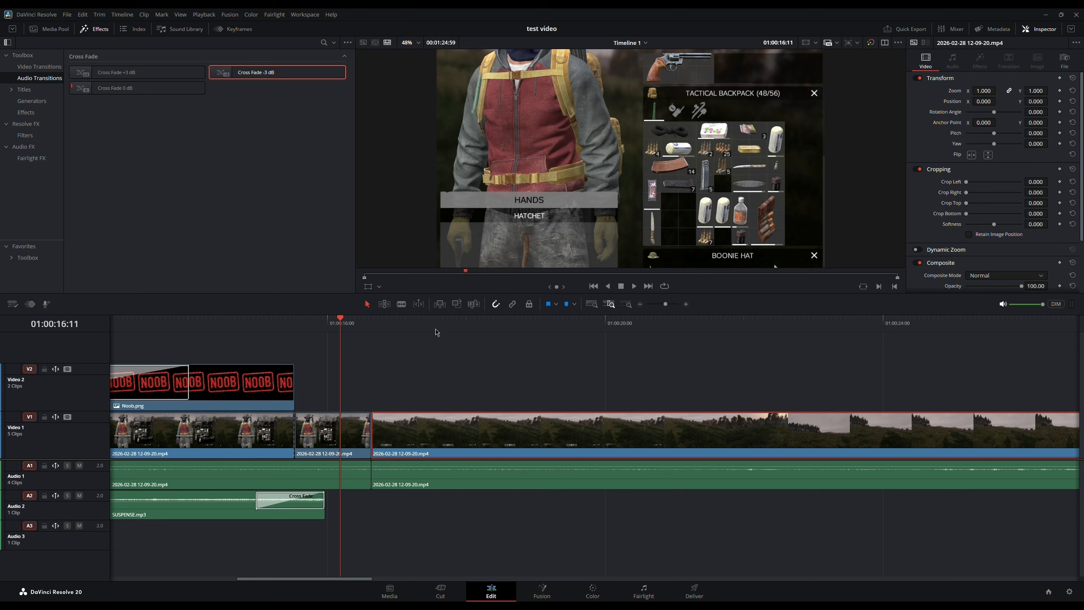
left_click(435, 331)
left_click(160, 325)
left_click(635, 286)
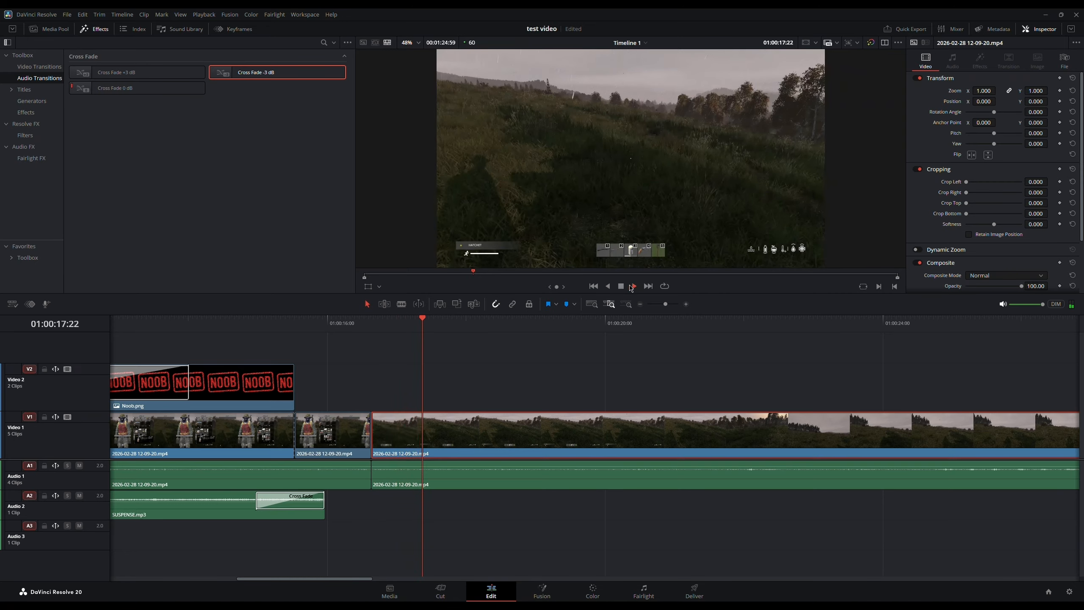
left_click(621, 287)
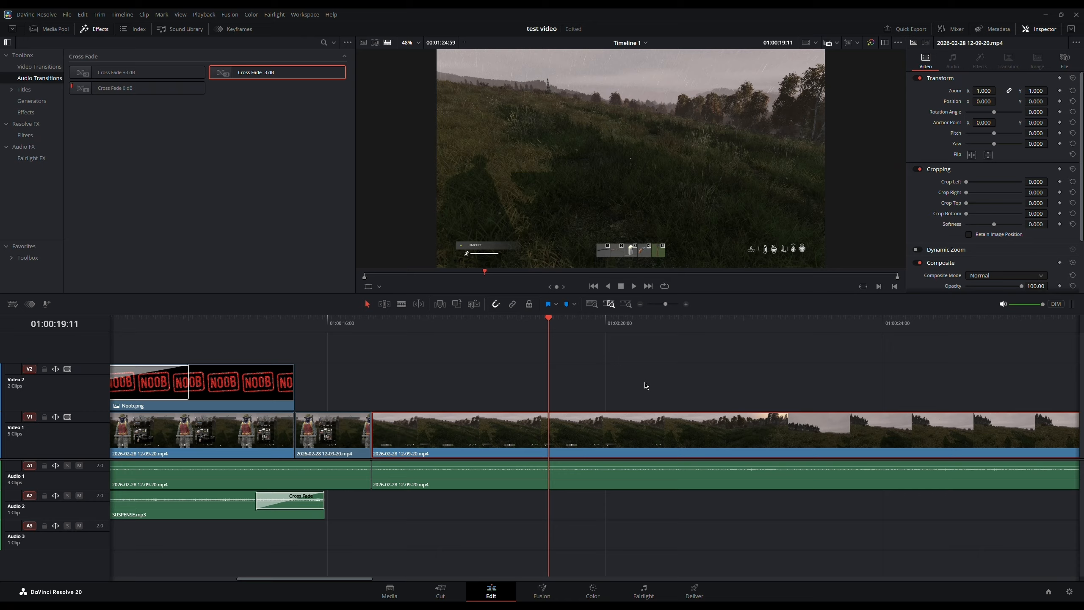
- Record a voiceover on the Audio 3 track starting at 01:00:17:23 and play back the recording
left_click(424, 323)
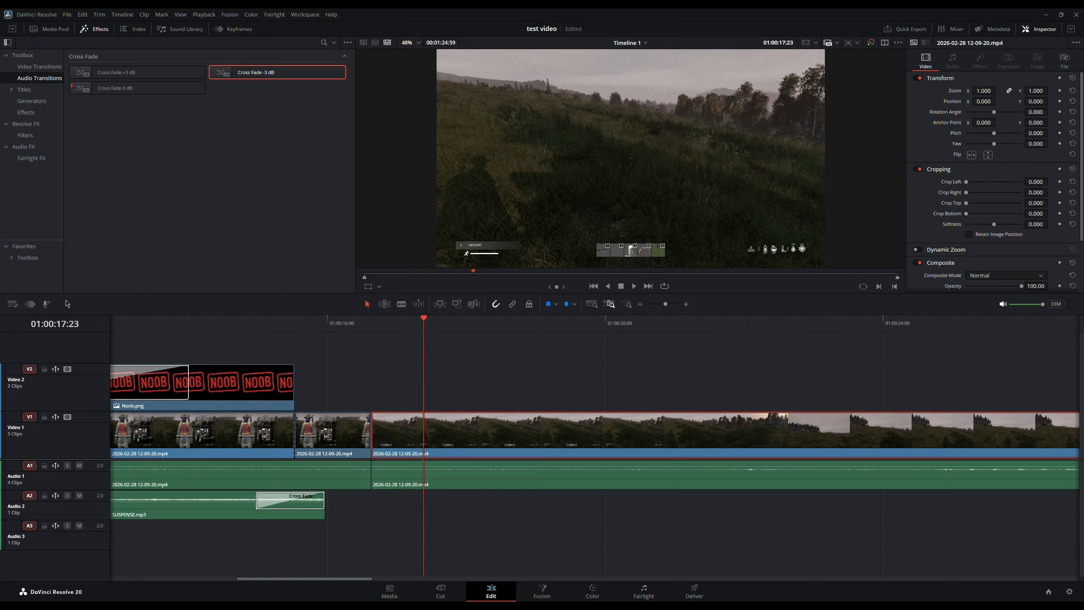
left_click(47, 307)
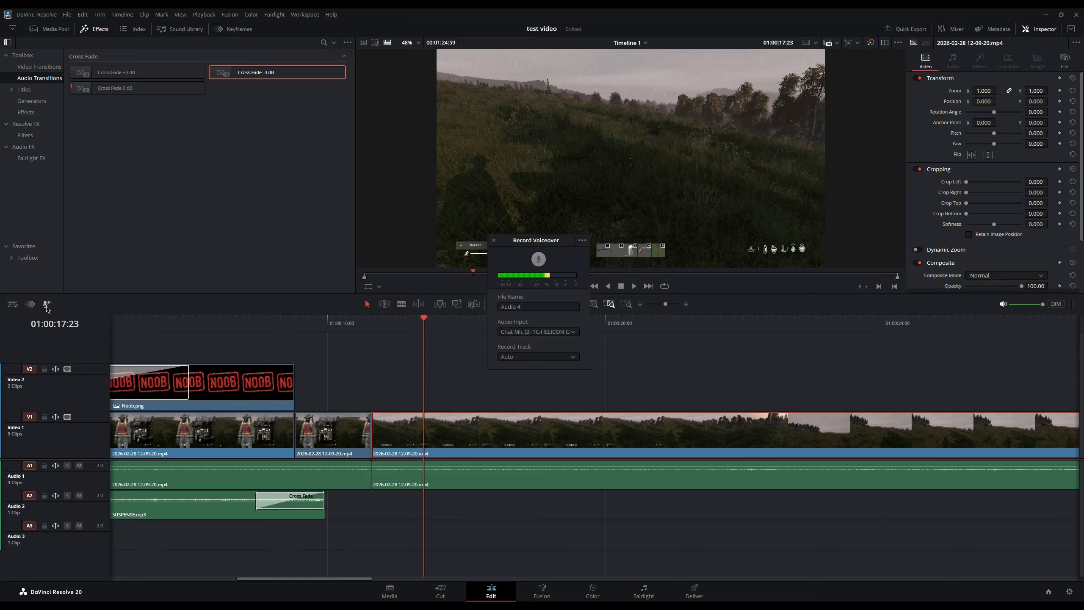
left_click_drag(536, 208, 522, 127)
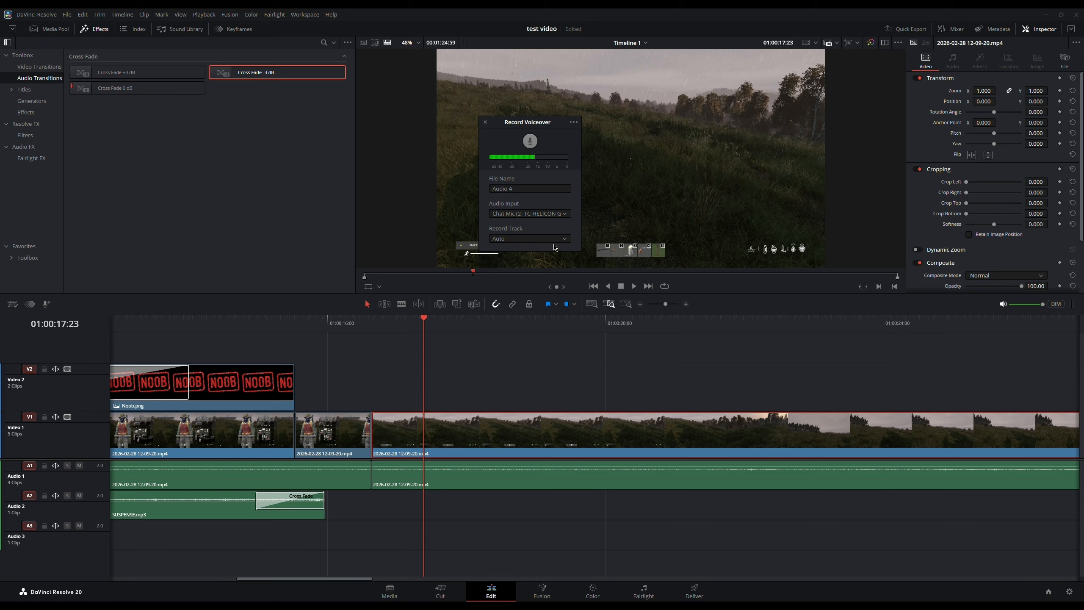
left_click(554, 240)
left_click(534, 277)
left_click(530, 141)
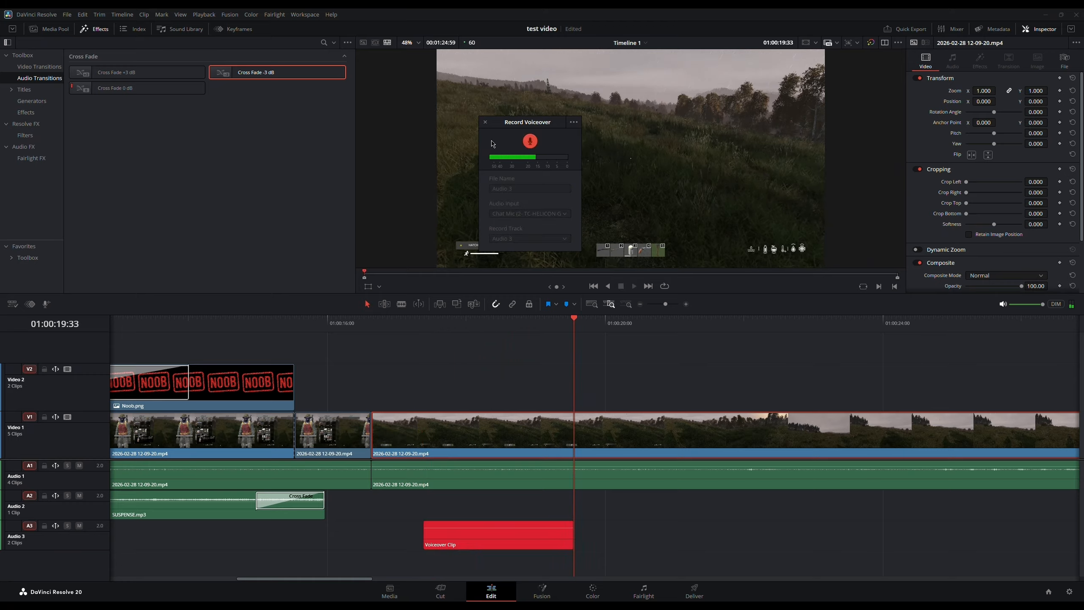
left_click(530, 143)
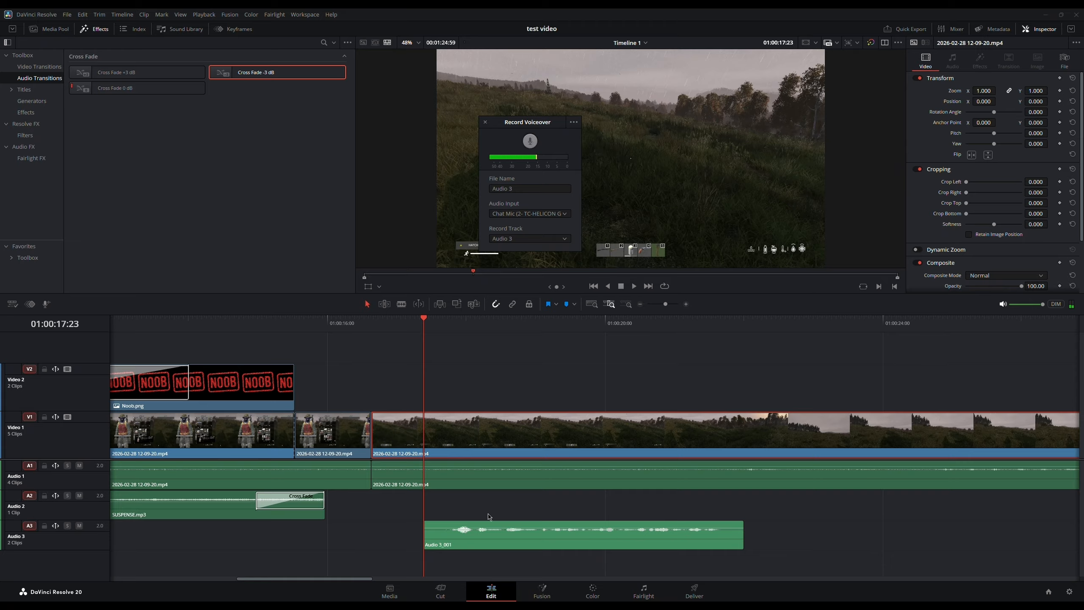
key("space")
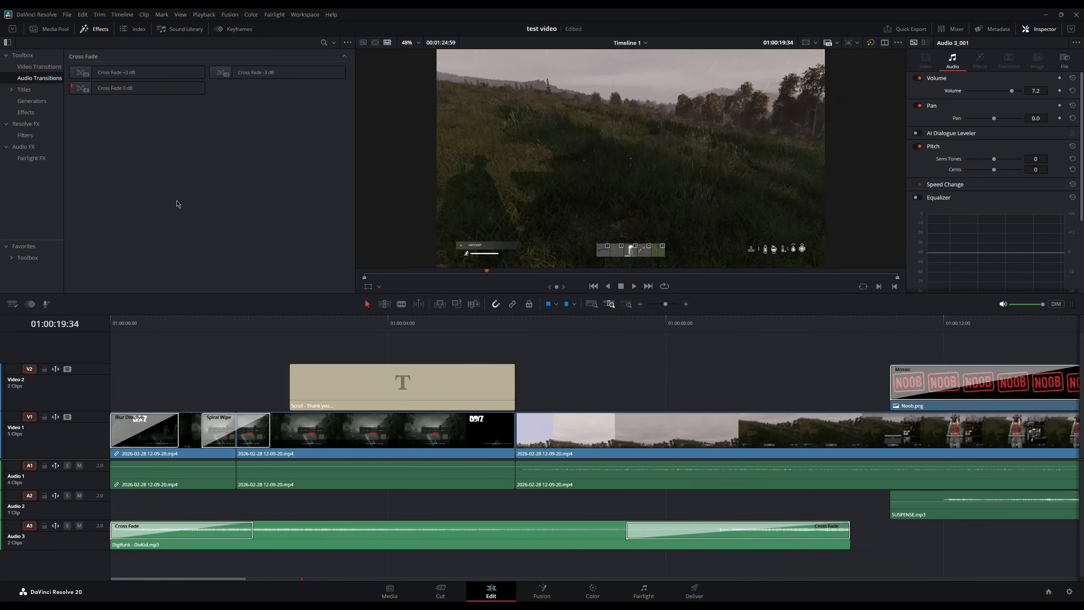
left_click(39, 67)
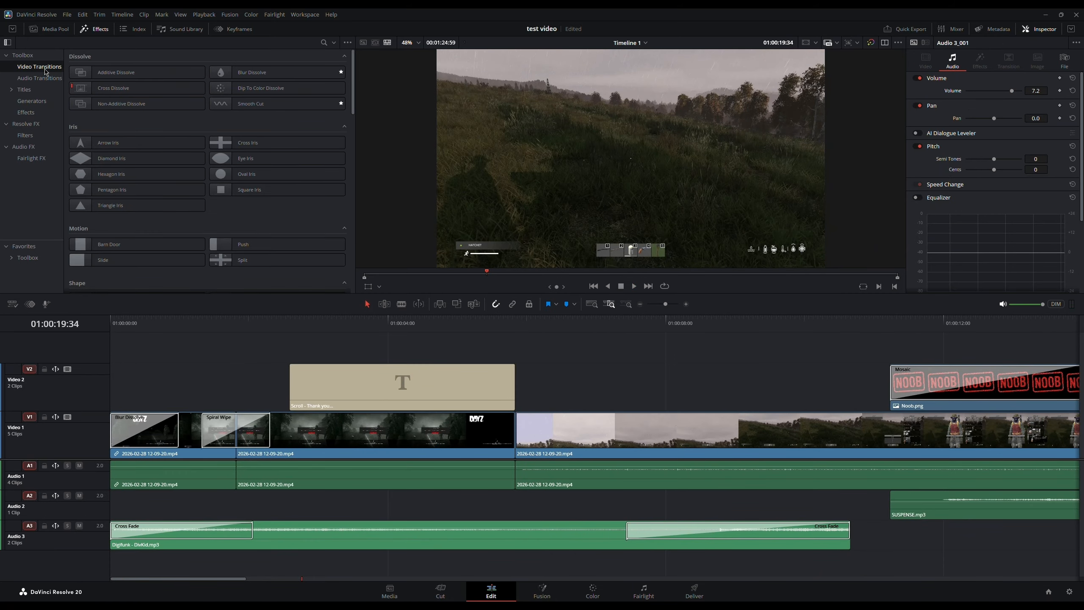
left_click(39, 79)
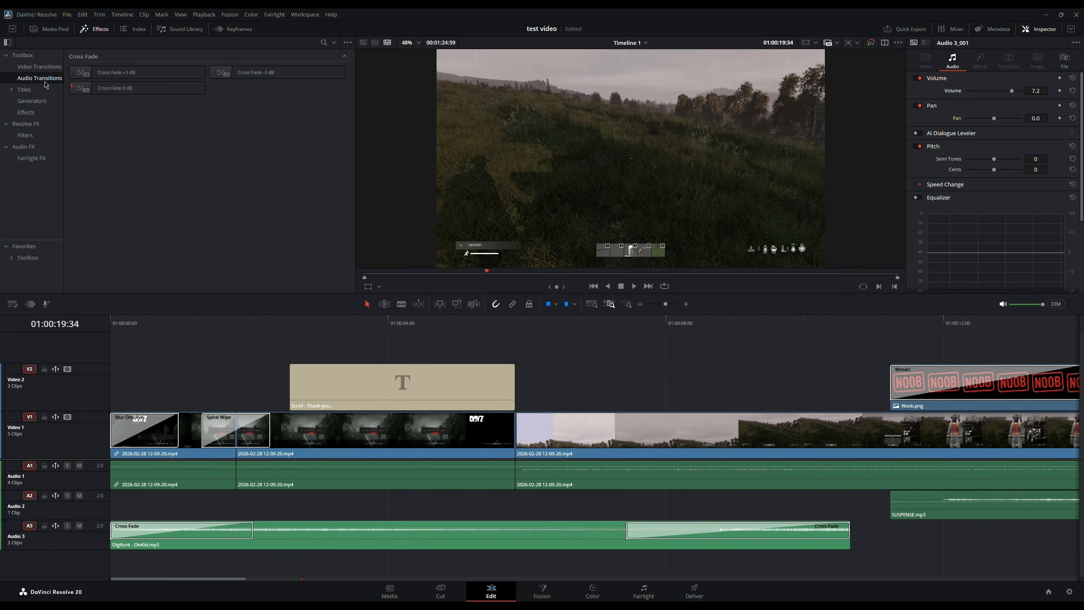
left_click(43, 90)
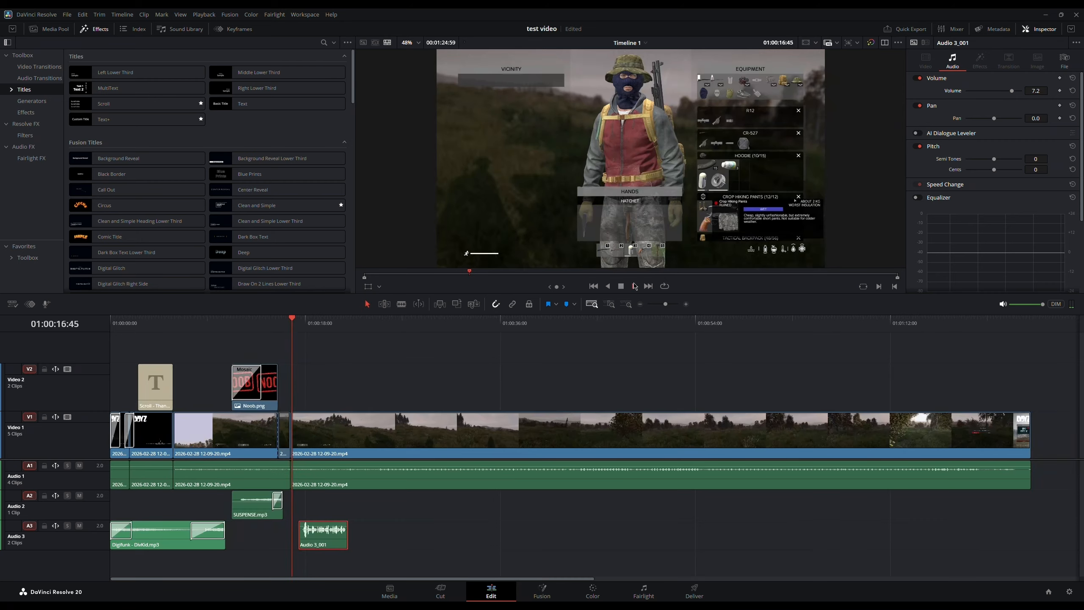
- Play the timeline from 01:00:16:45 through the voiceover to review the edit
left_click(635, 286)
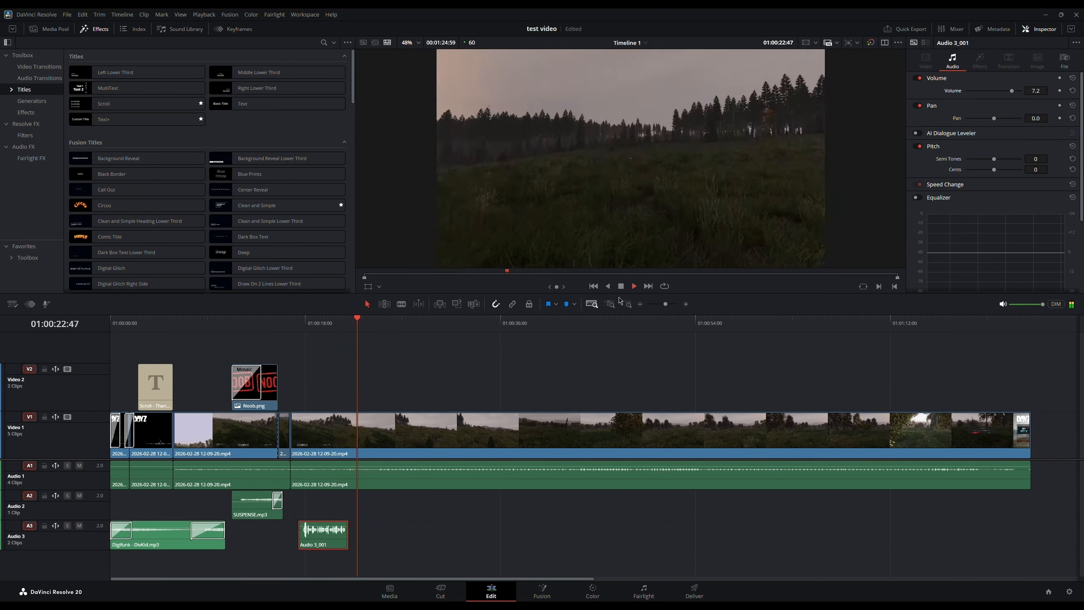
left_click(622, 287)
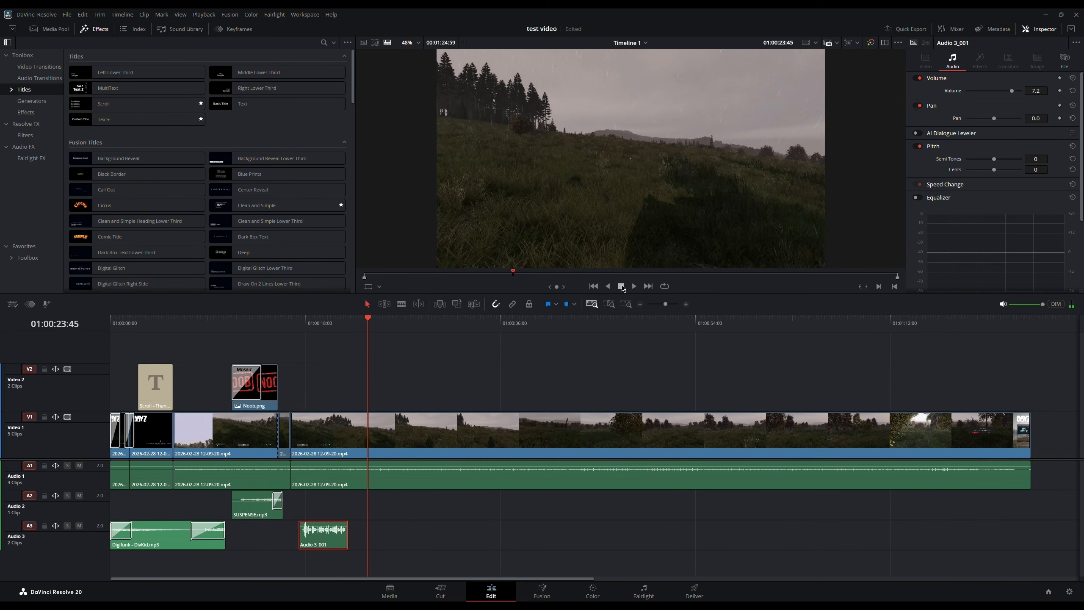
left_click(635, 287)
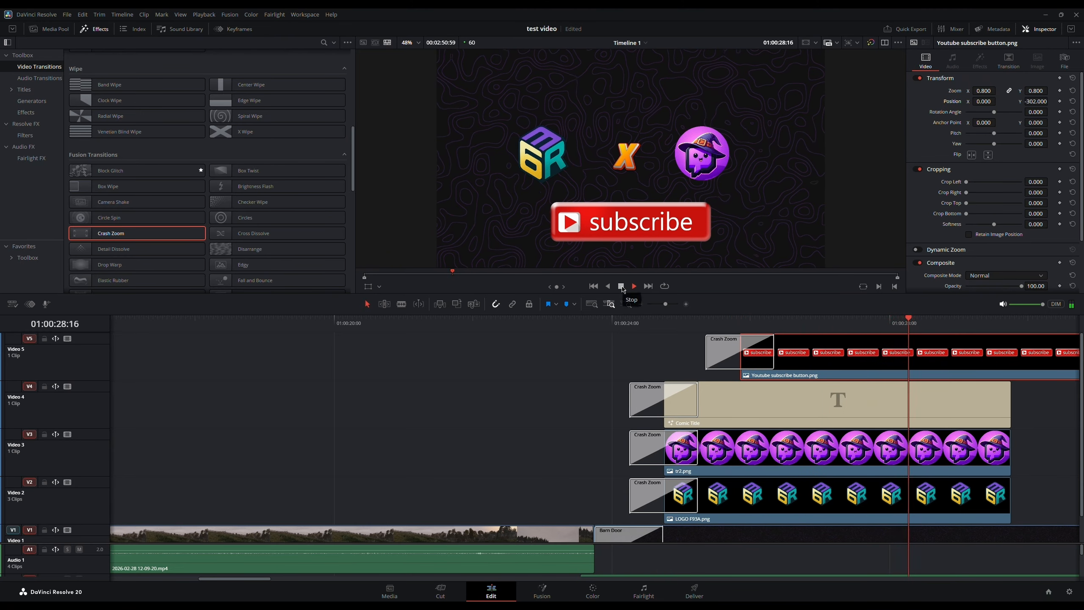
- Trim the subscribe button clip on Video 5 to end at 01:00:29:45, level with the other end-screen clips
left_click(621, 286)
key("b")
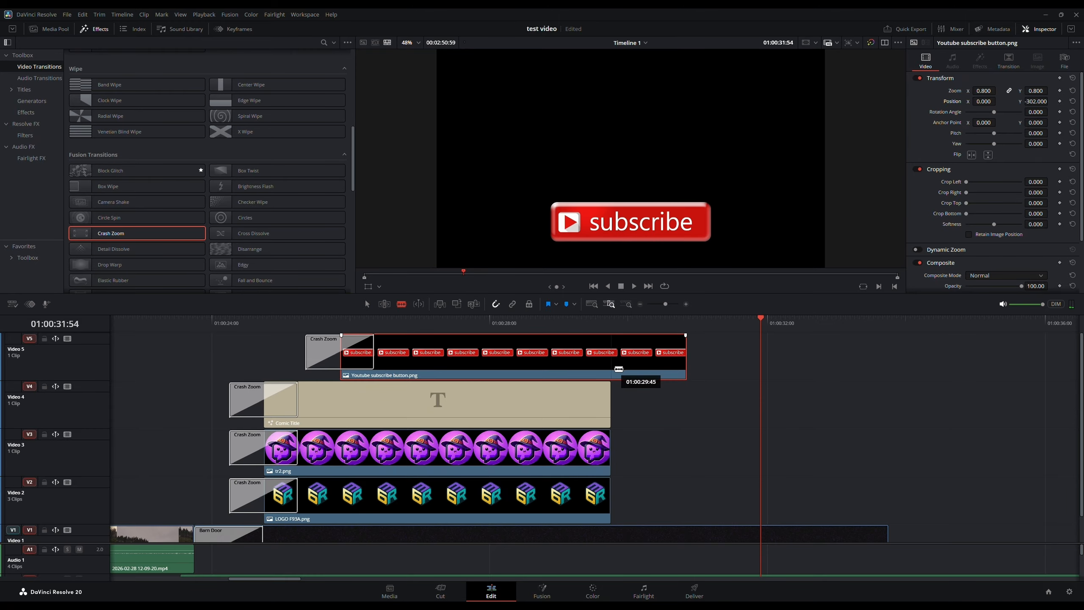
left_click(619, 369)
scroll(685, 463, "down", 1)
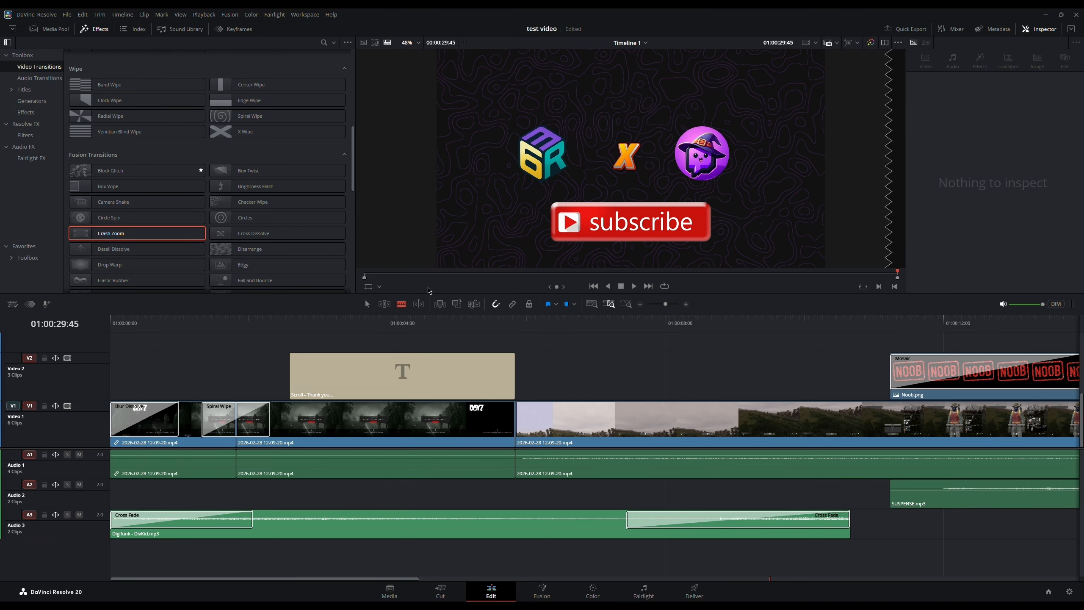
- Close the current project, dismiss the project list and quit the video editor
left_click(67, 14)
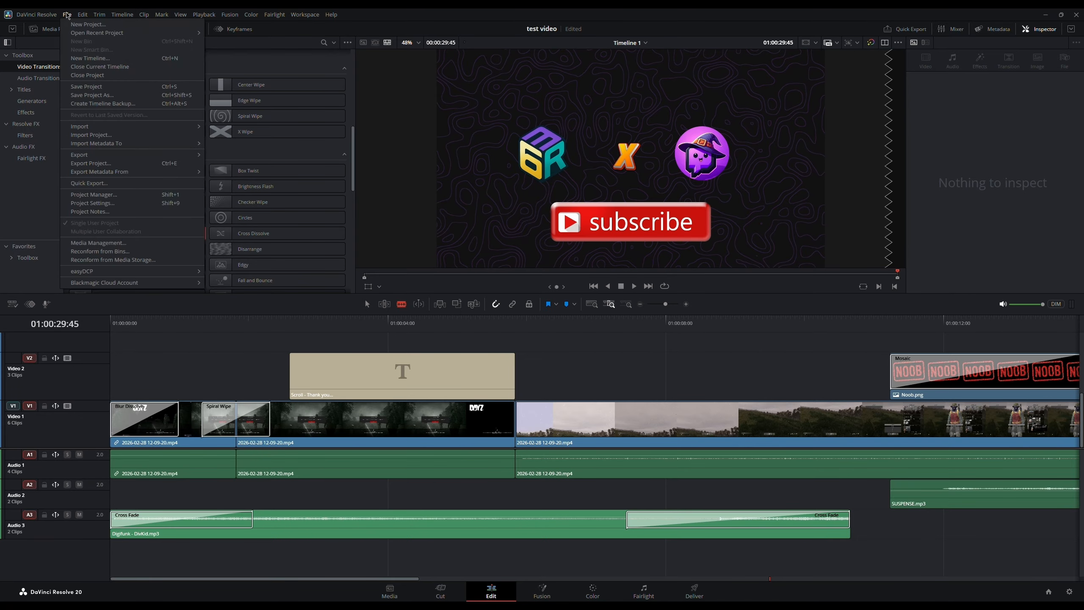
left_click(99, 75)
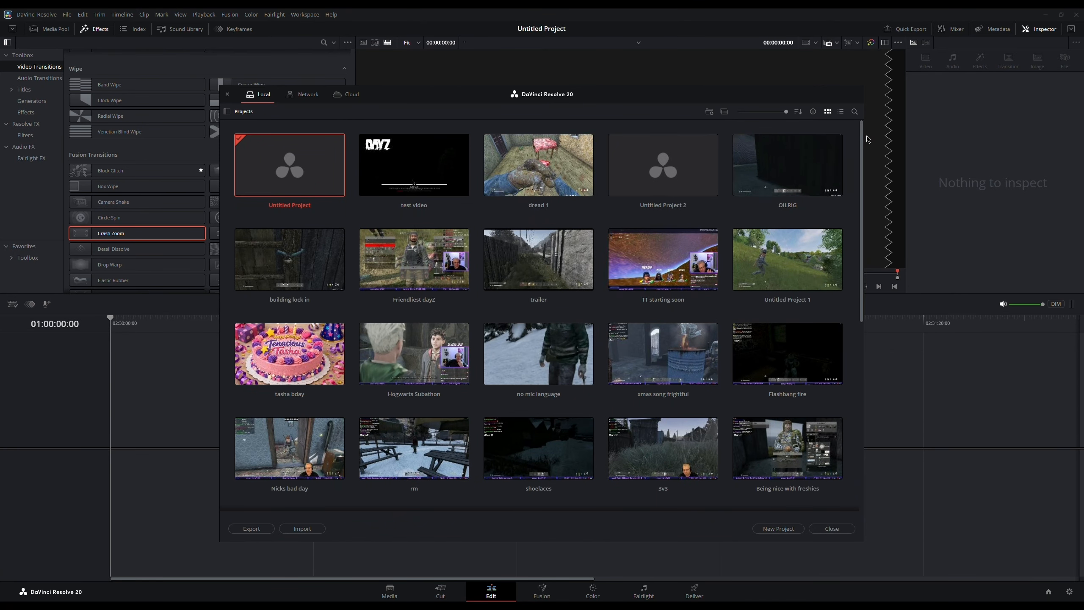
left_click(832, 529)
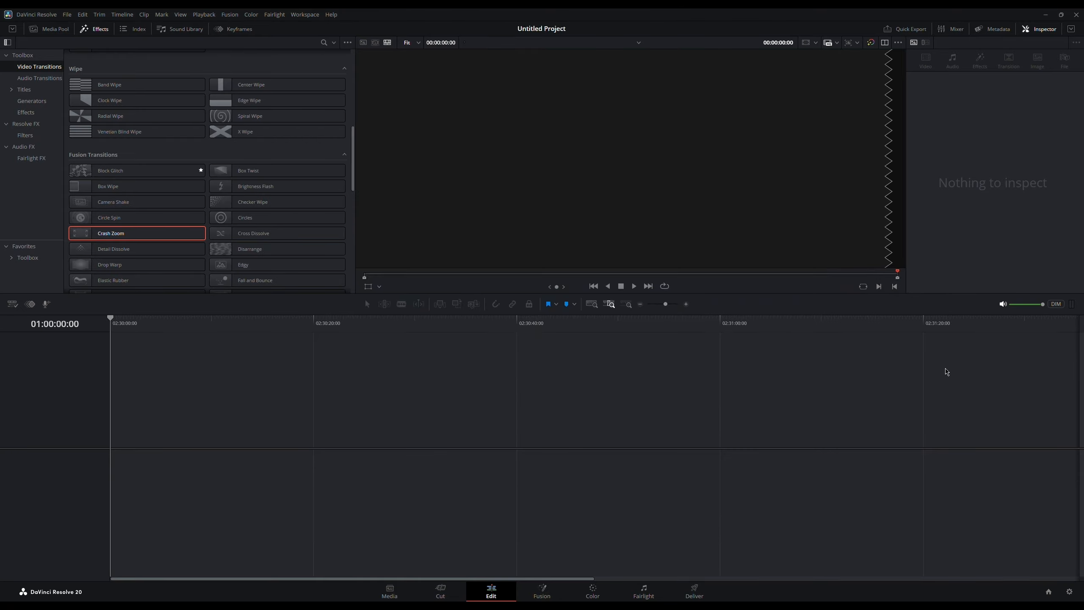
left_click(1077, 14)
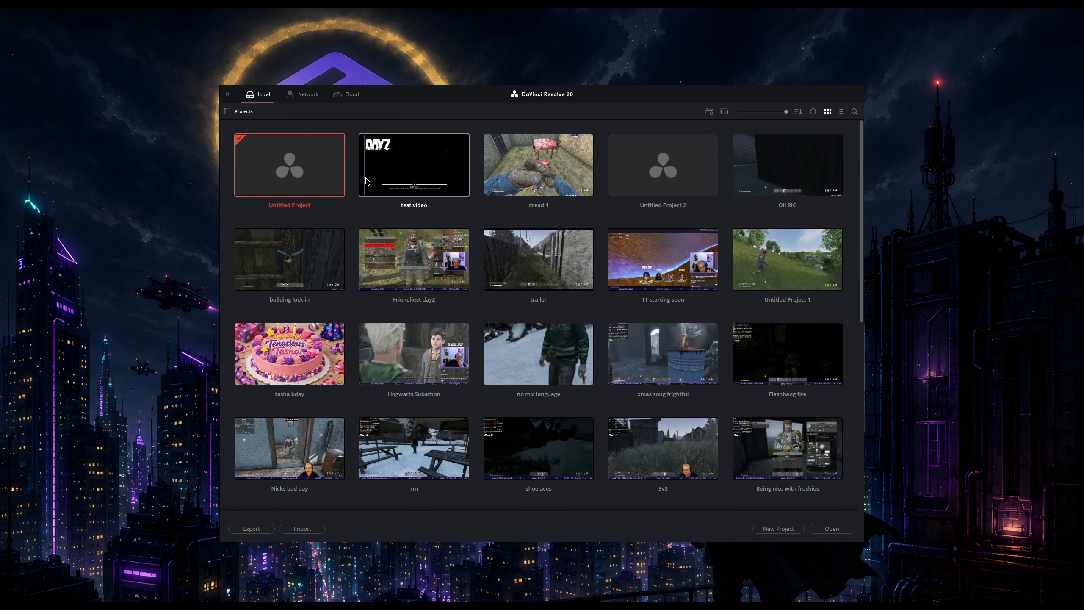
- Open the "test video" project, go to its delivery settings and look through the render presets from Custom Export to TikTok
double_click(403, 180)
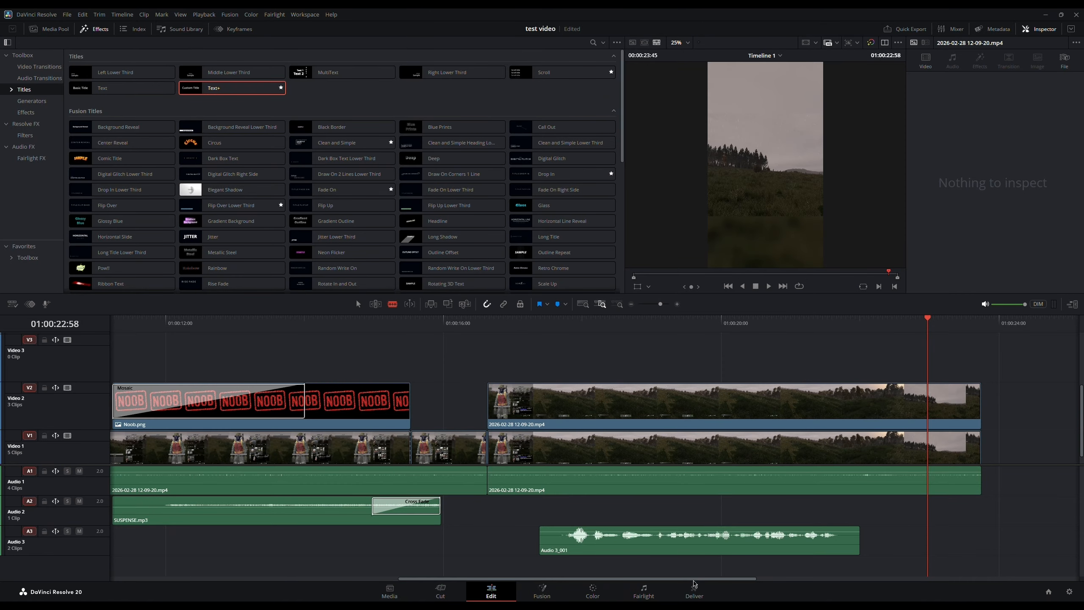
left_click(700, 594)
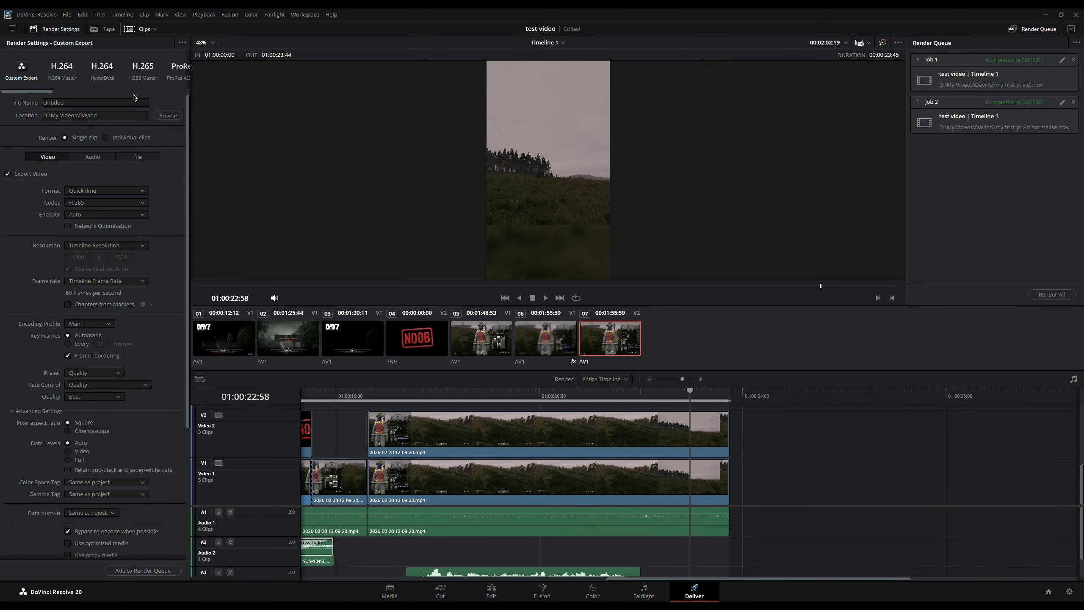
left_click_drag(30, 91, 65, 74)
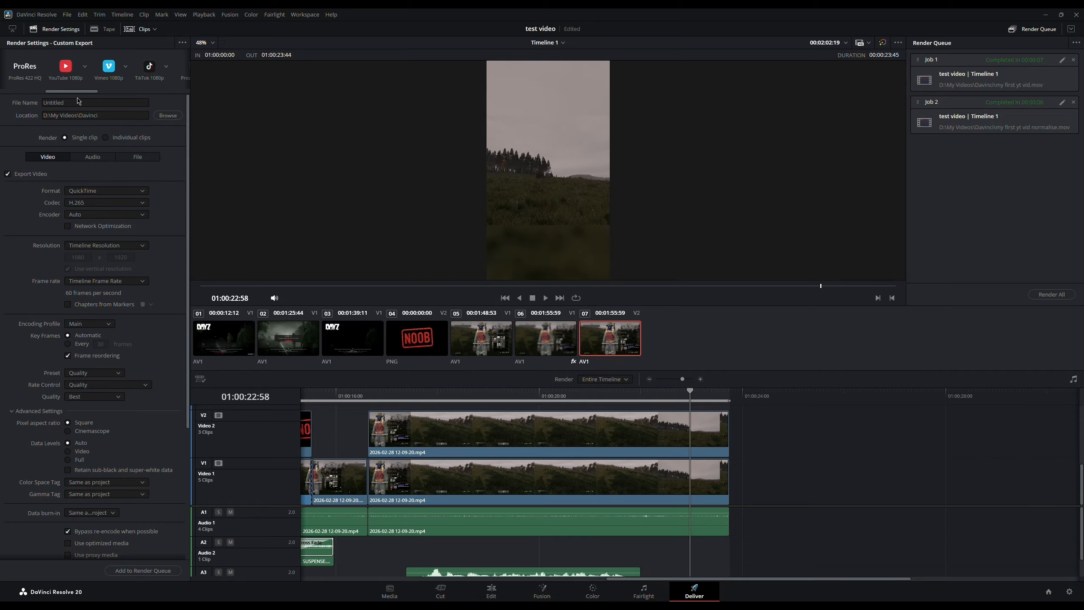
left_click_drag(73, 92, 14, 94)
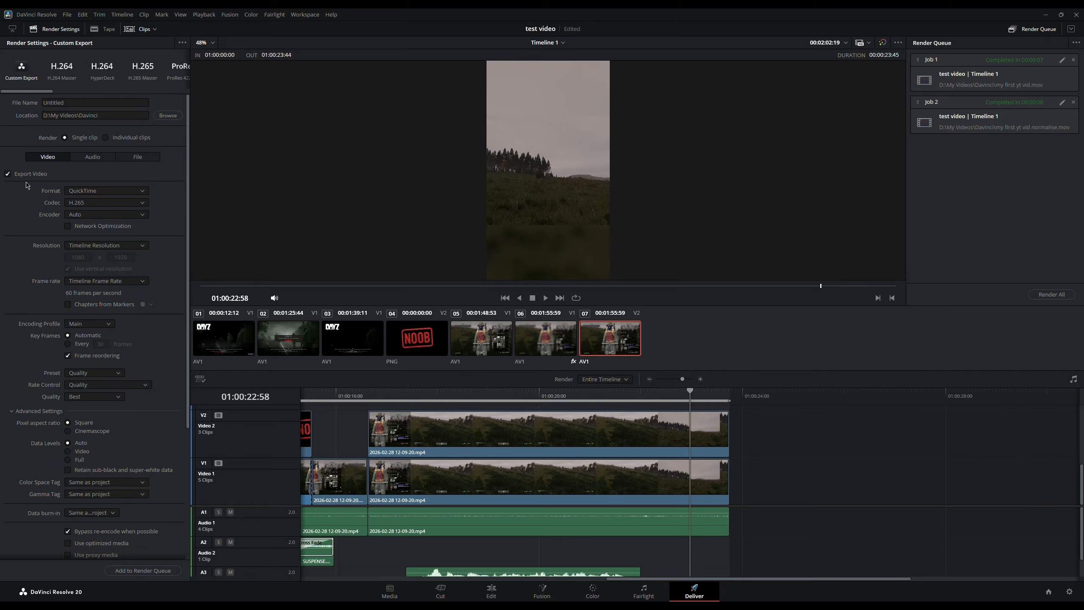
- Name the export "new test video", keep the QuickTime format and set the video codec to H.264
double_click(83, 103)
type("new test video")
left_click(122, 193)
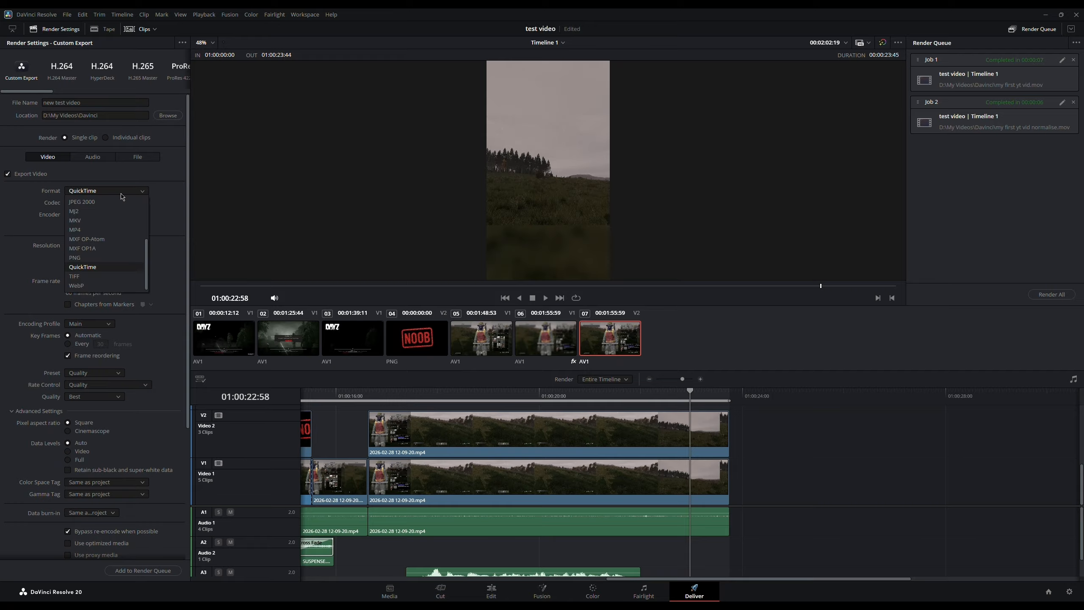
left_click(106, 269)
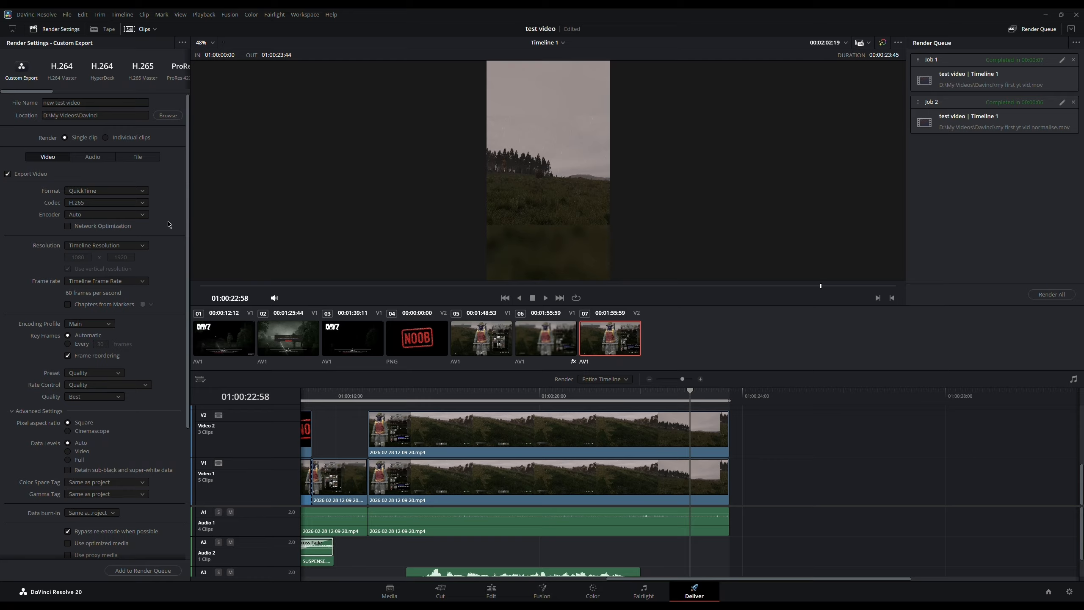
left_click(107, 203)
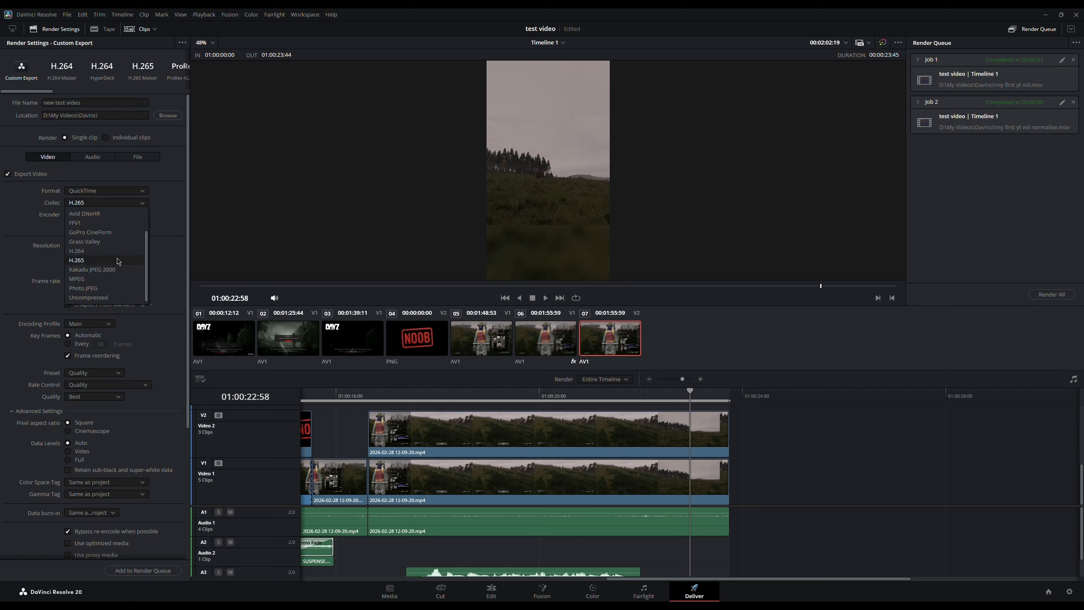
left_click(116, 251)
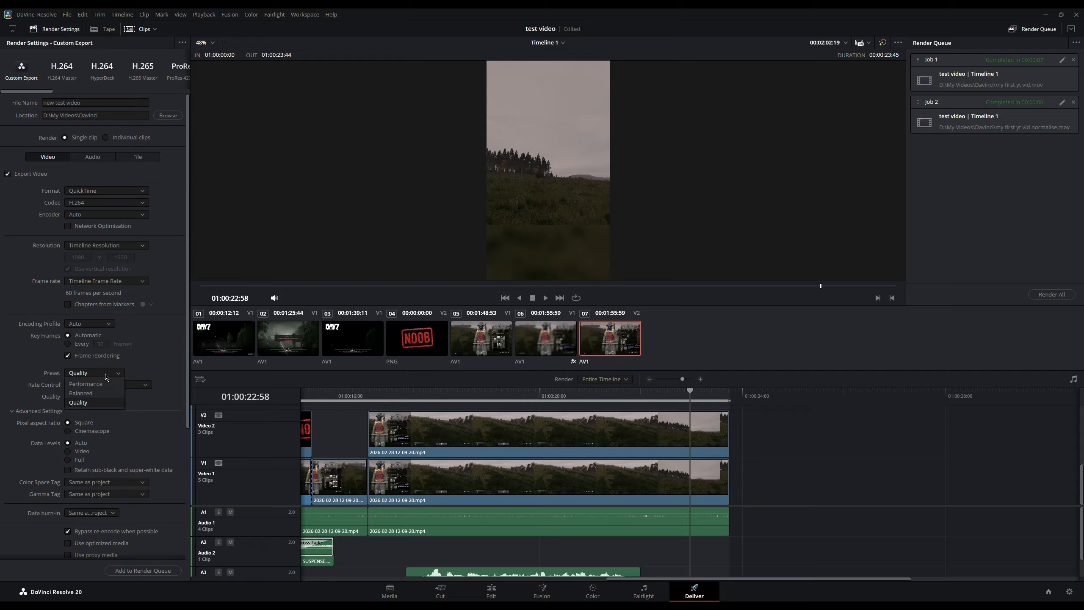
- Set the encoding preset to Quality and the render quality to Best
left_click(85, 387)
left_click(85, 400)
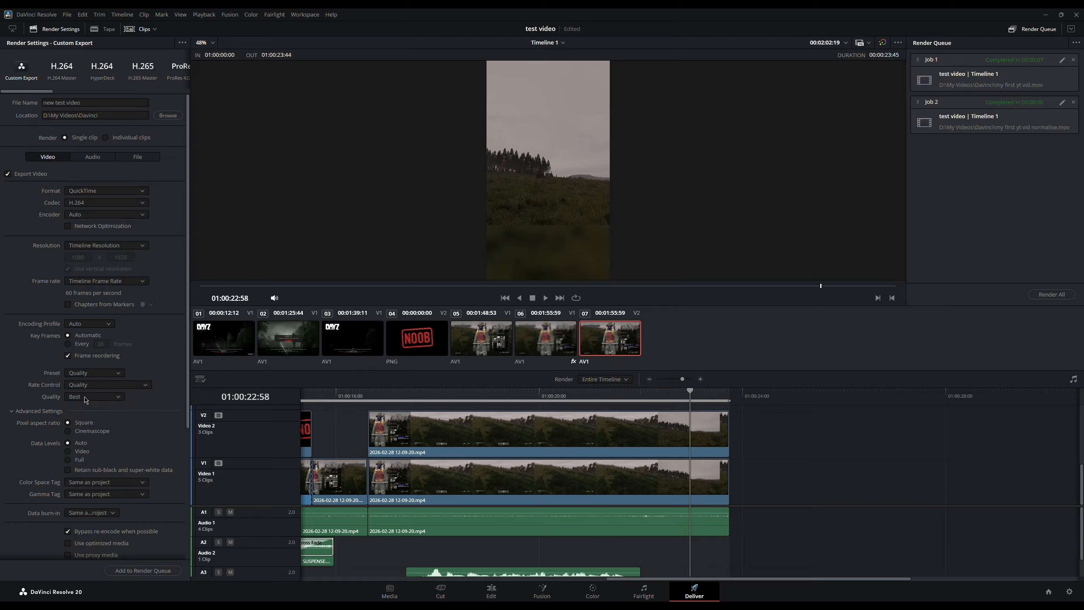
left_click(97, 397)
left_click(86, 408)
- Try audio normalization with the YouTube standard in the export's audio settings and switch it back off
left_click(94, 157)
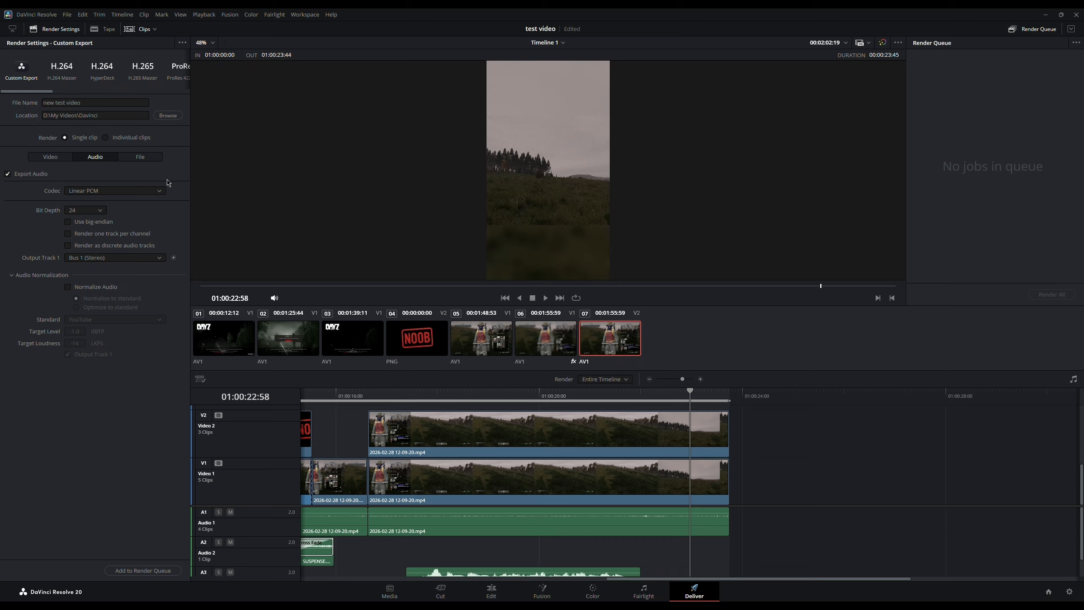
left_click(67, 287)
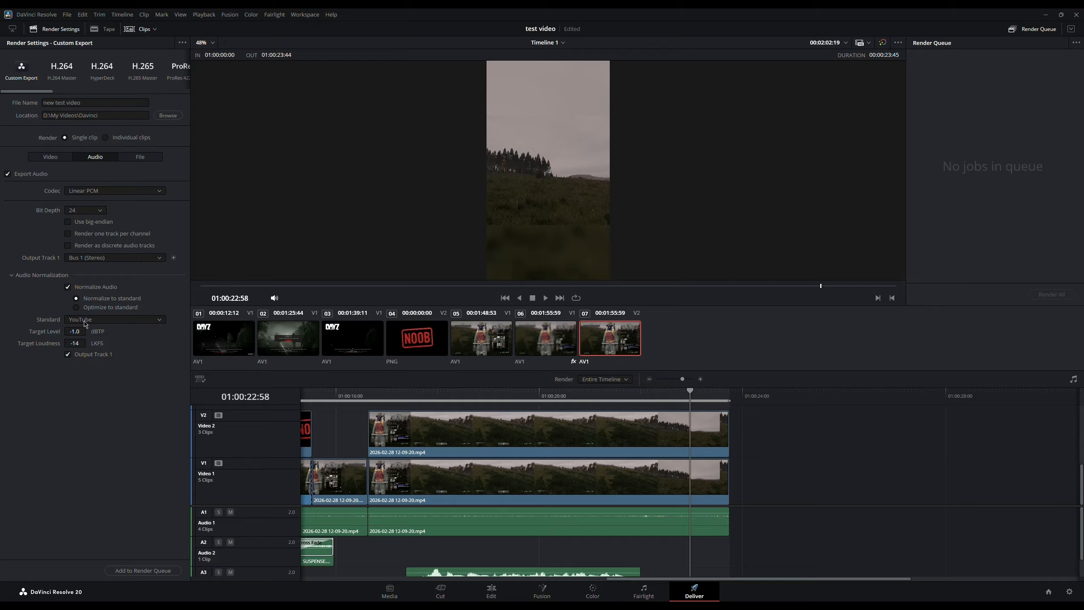
left_click(87, 288)
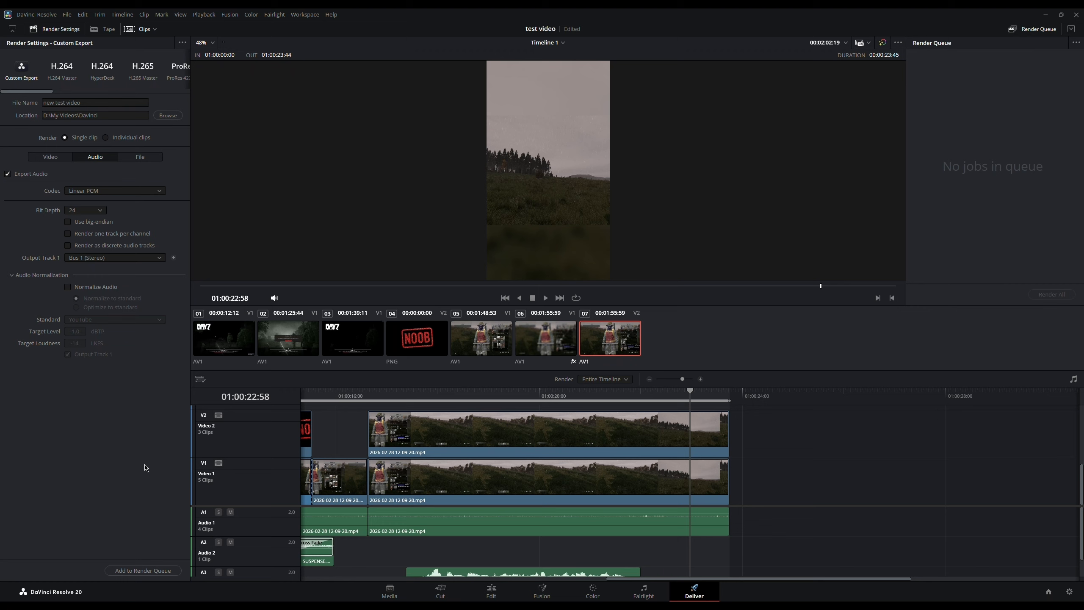
- Add the "new test video" export to the render queue as a job and start rendering it
left_click(143, 571)
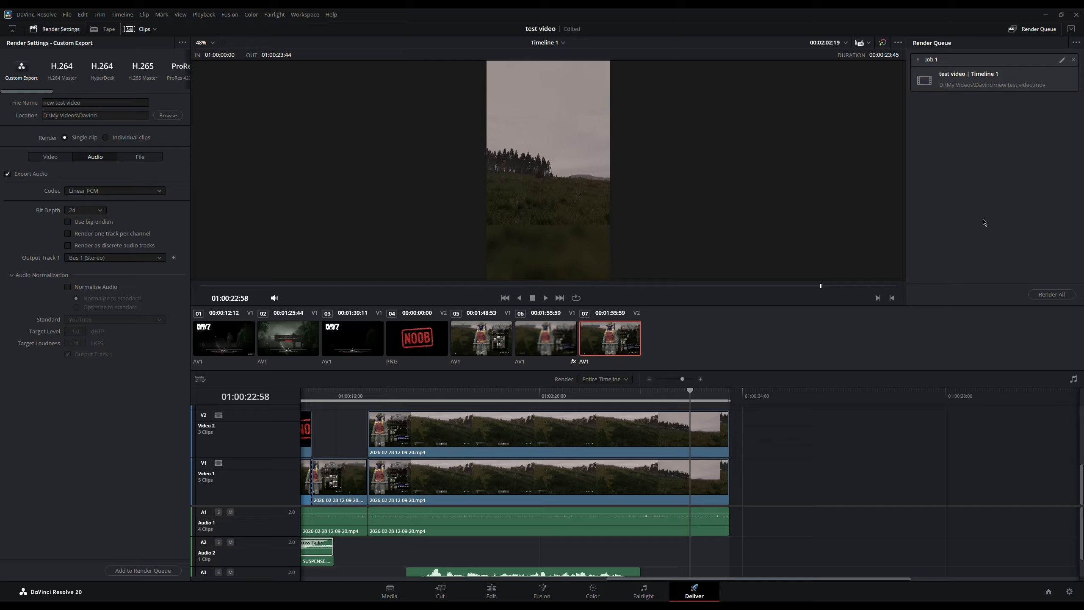
left_click(984, 81)
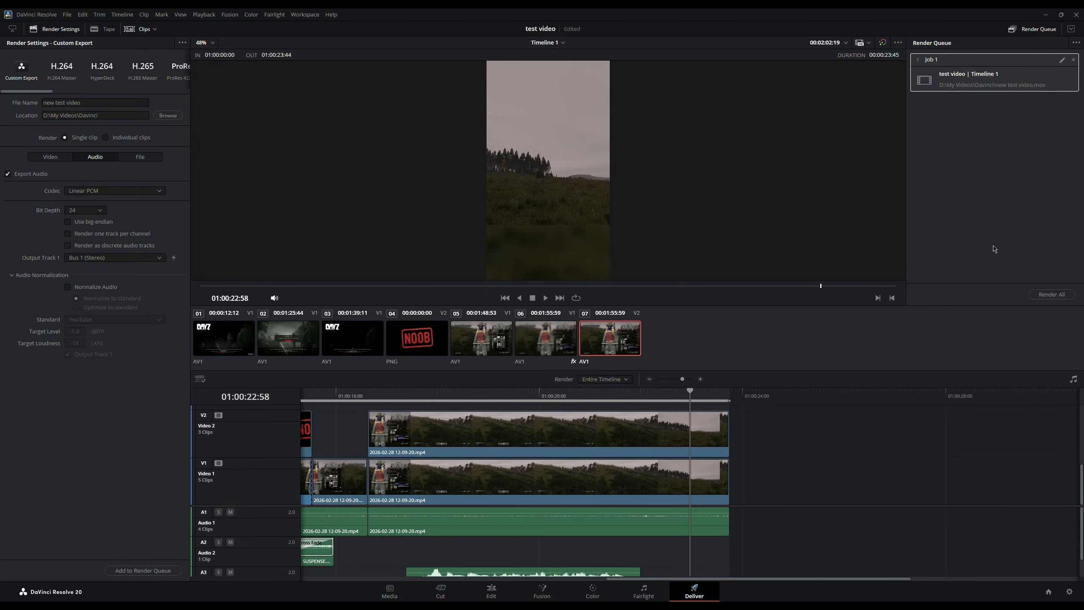
left_click(1051, 295)
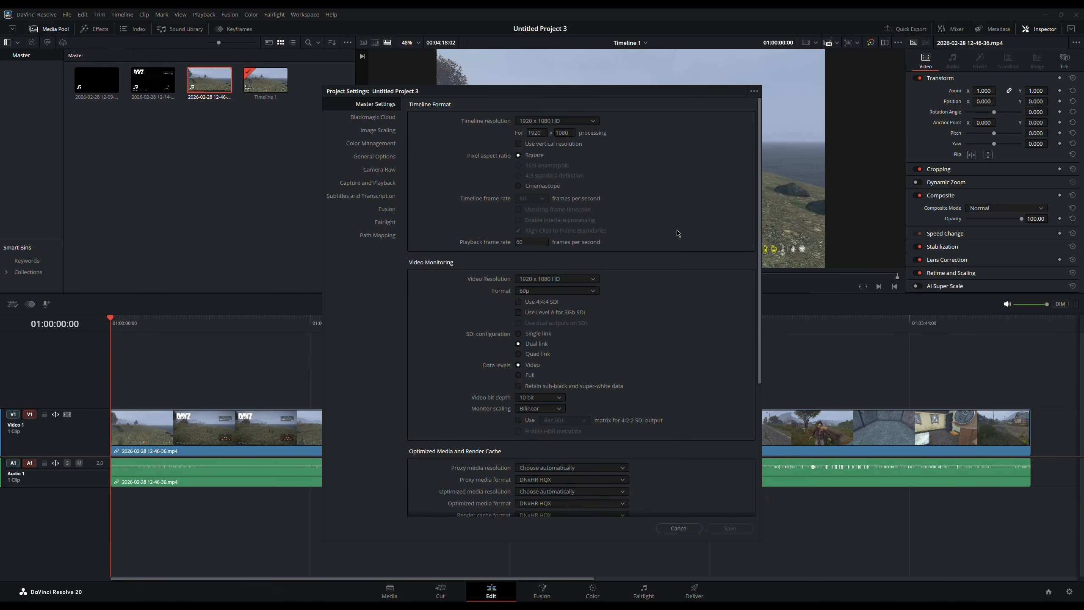
- Enable vertical resolution in the project settings of Untitled Project 3, save them and play the timeline in portrait format
left_click(518, 144)
left_click(736, 527)
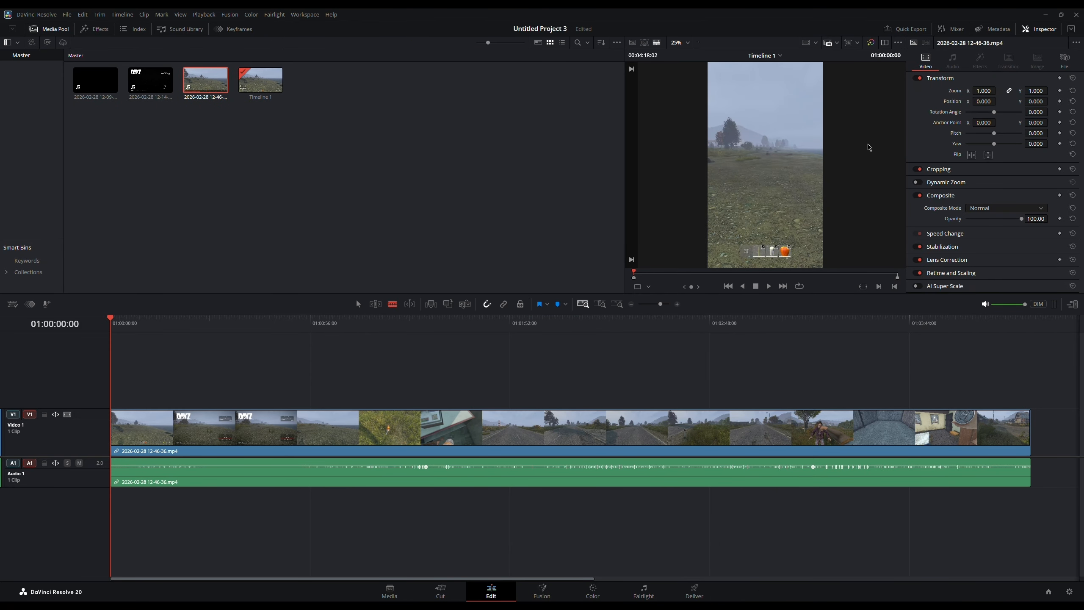
key("space")
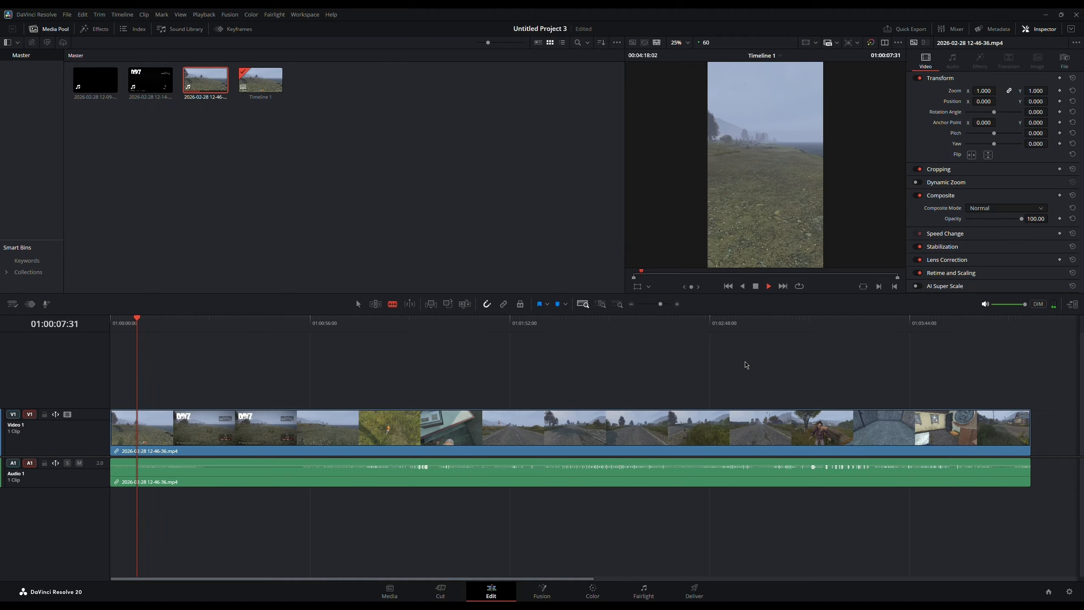